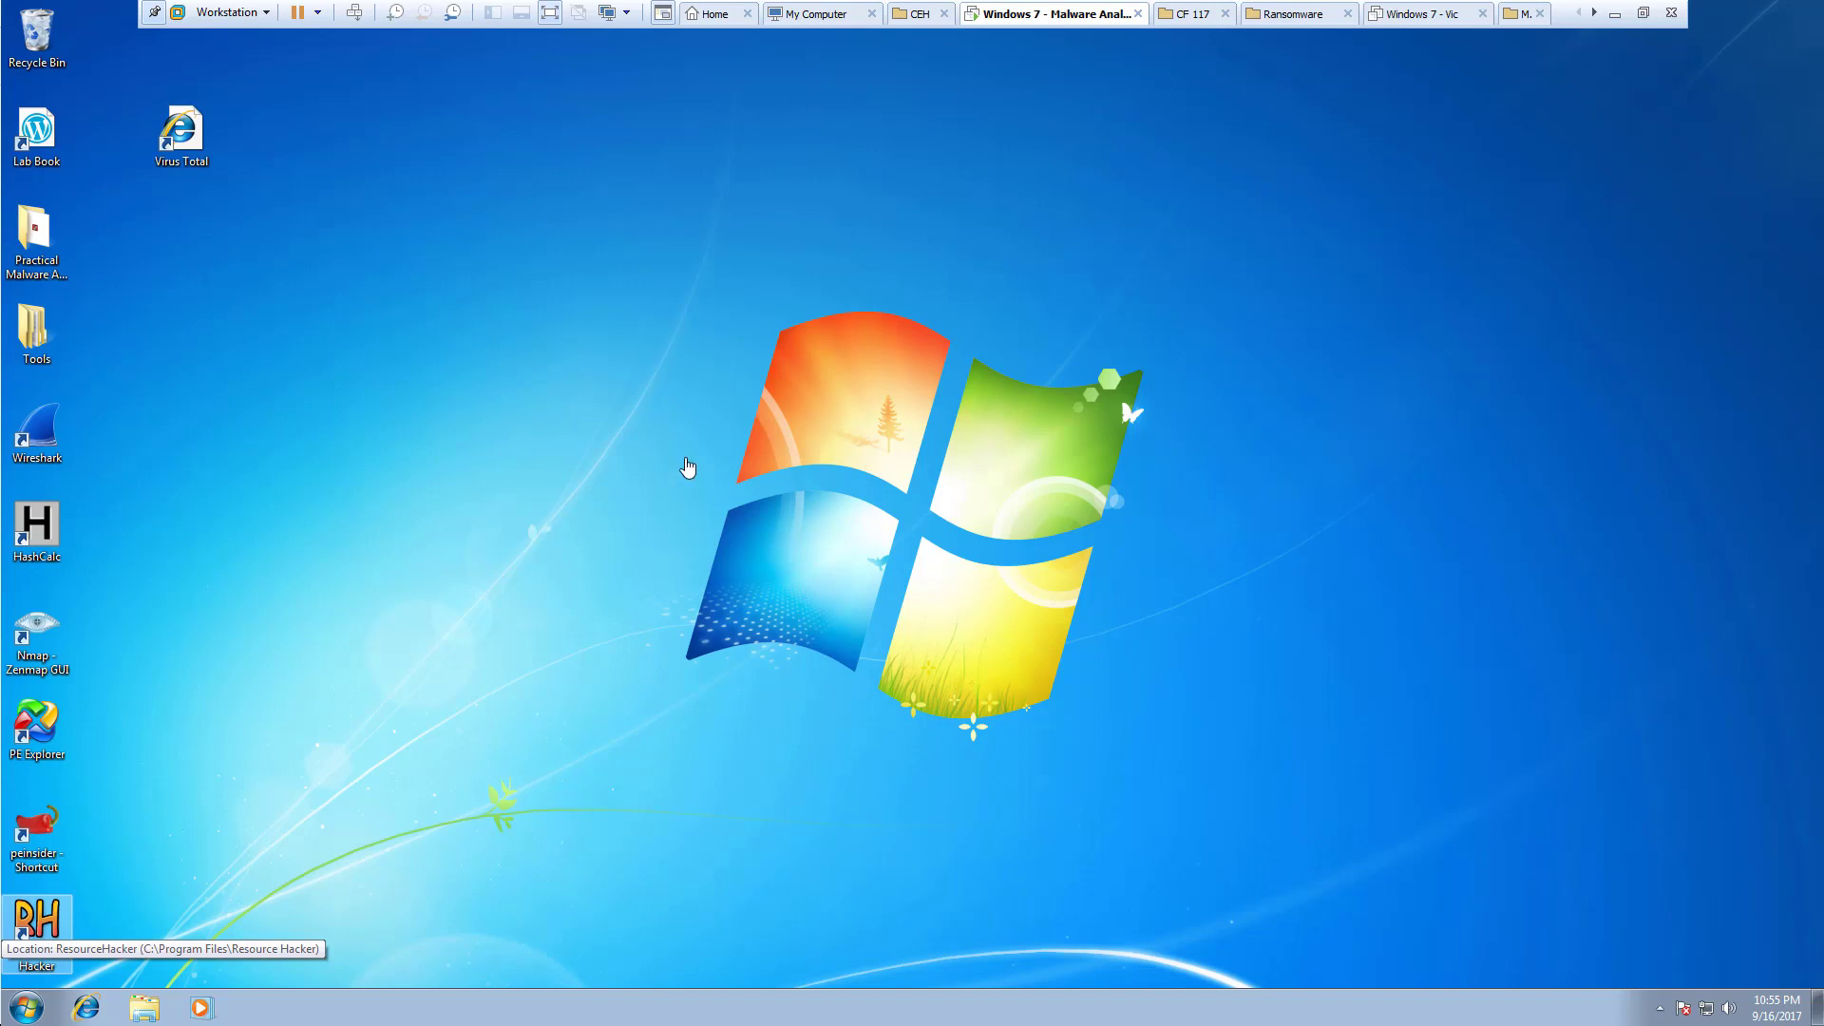
Open Practical Malware Analysis Labs\Chapter_1L, select Lab01-02, and launch the VirusTotal desktop shortcut.
{"action": "double_click", "coordinate": [35, 237]}
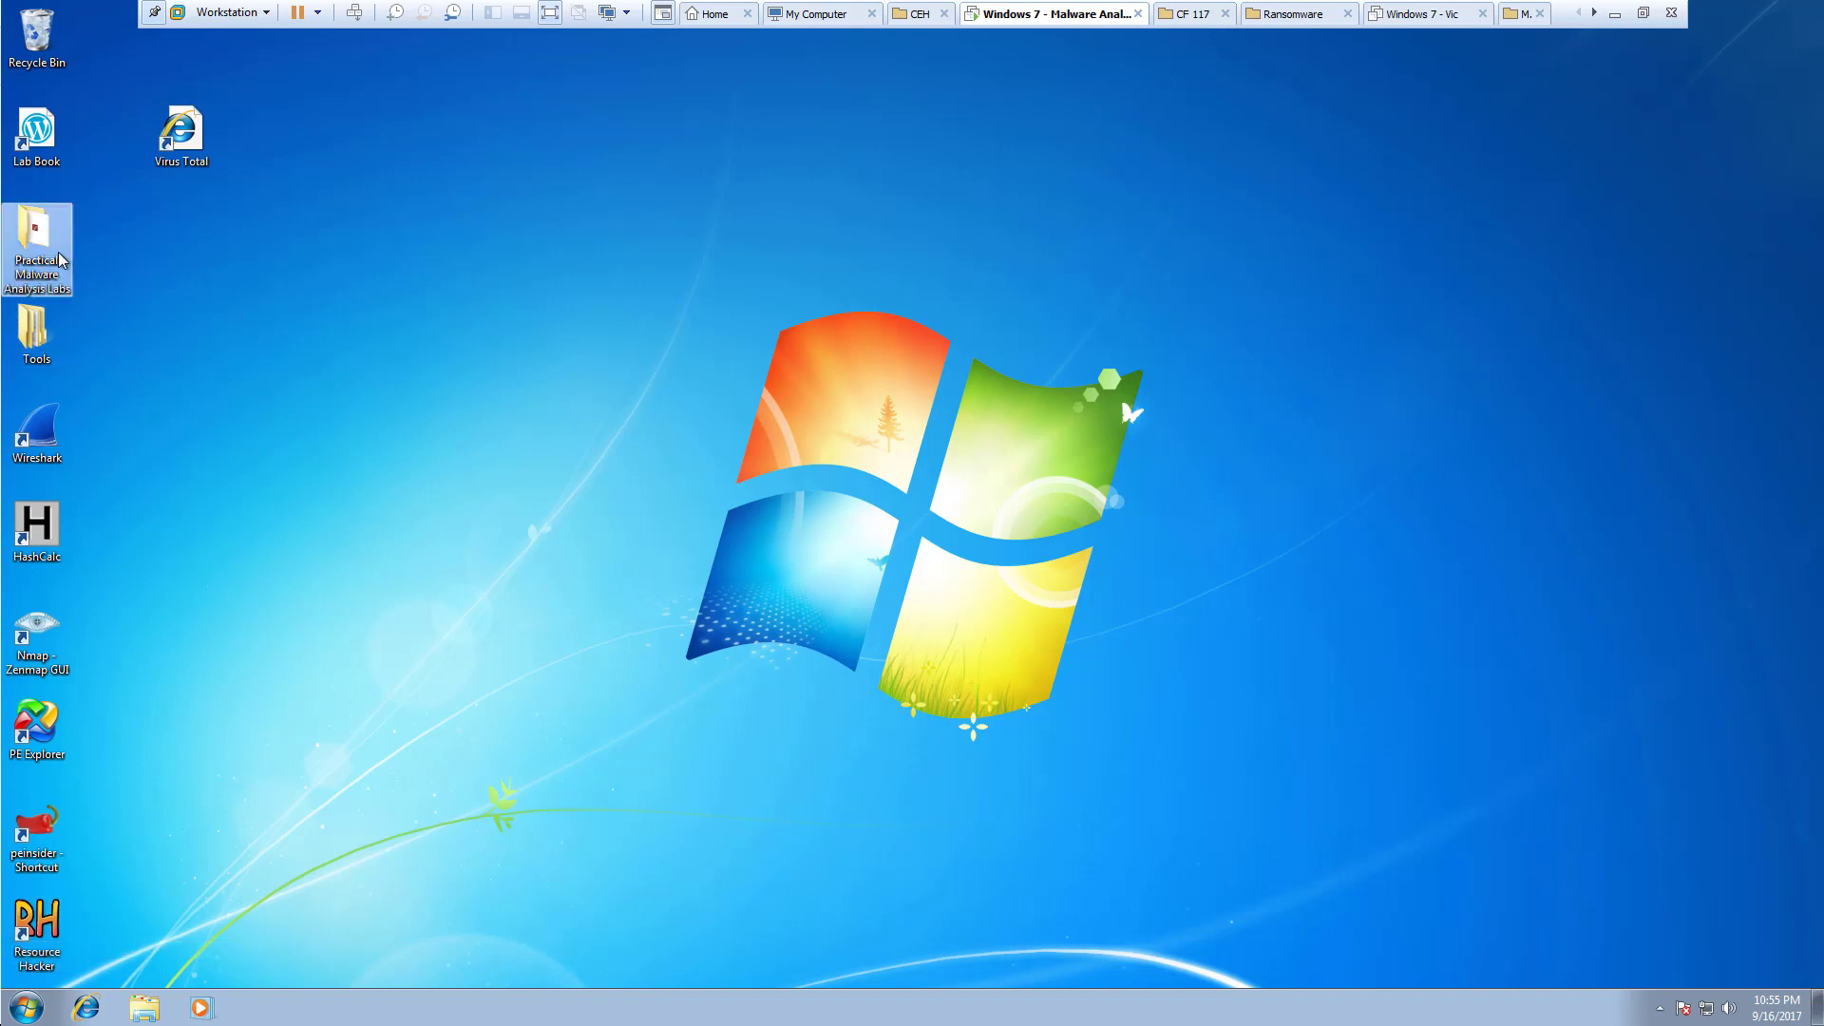
{"action": "double_click", "coordinate": [757, 253]}
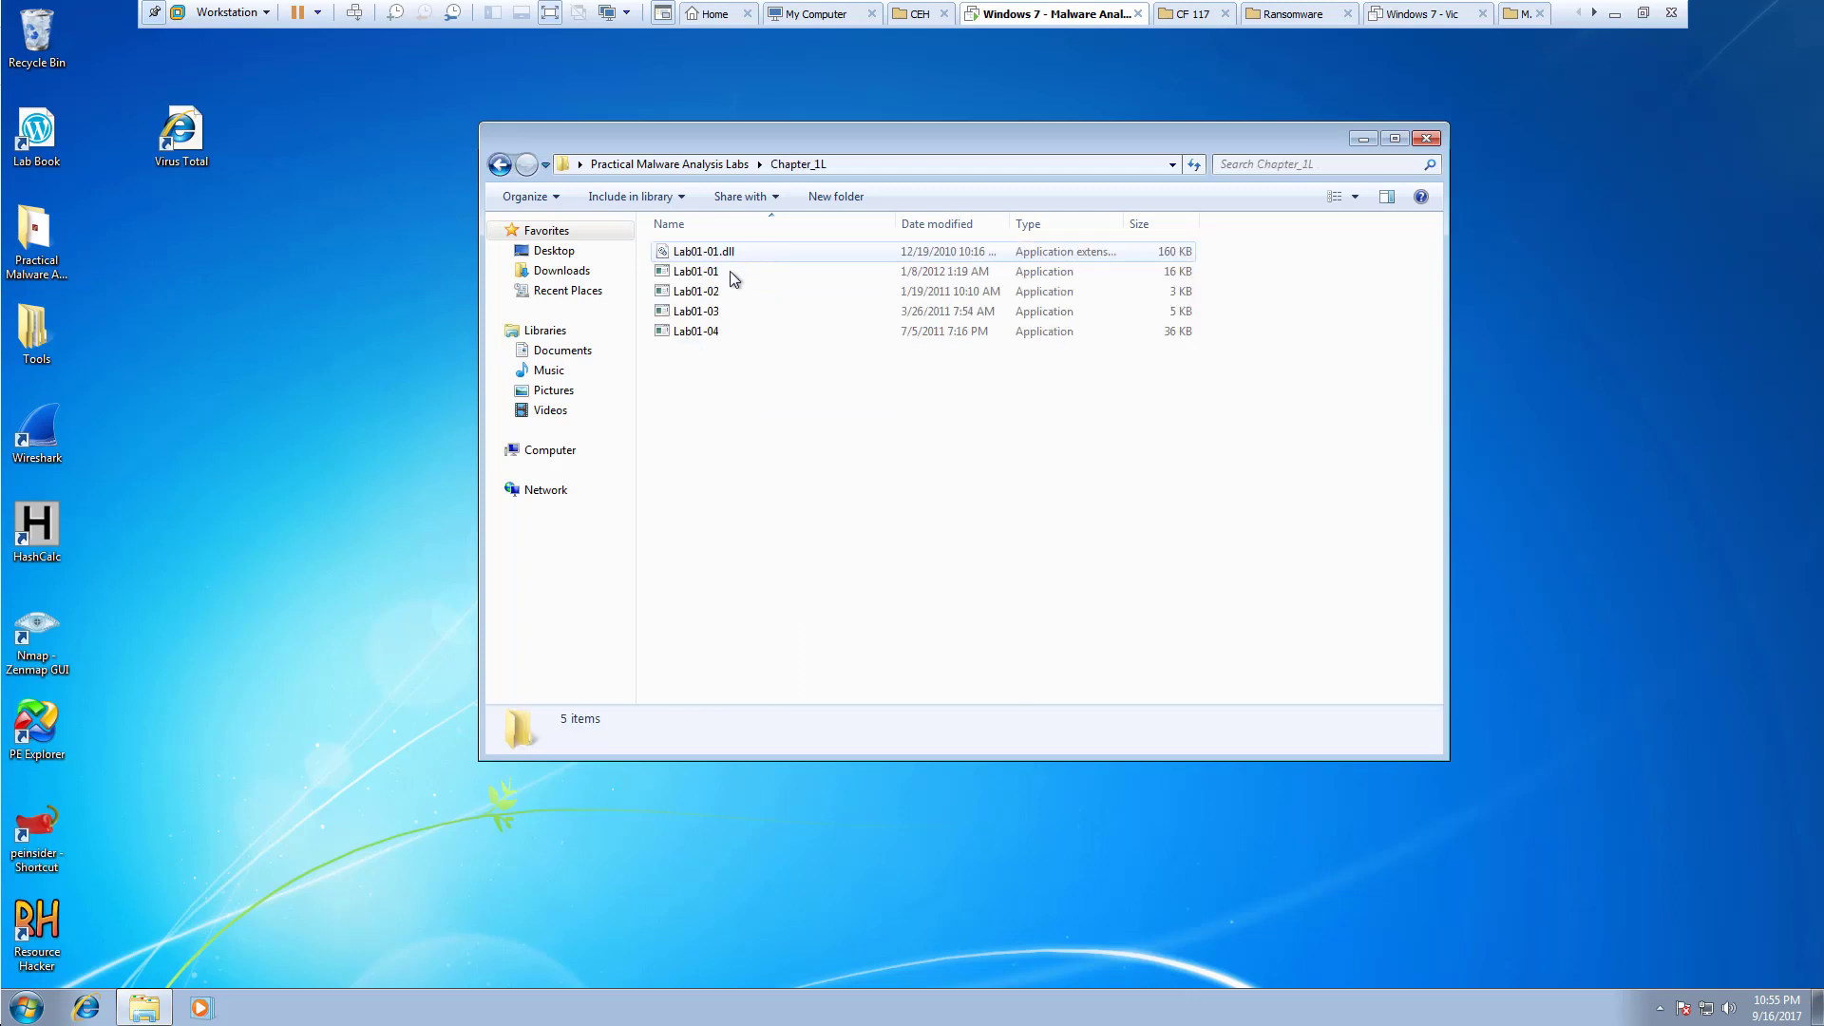
{"action": "left_click", "coordinate": [715, 289]}
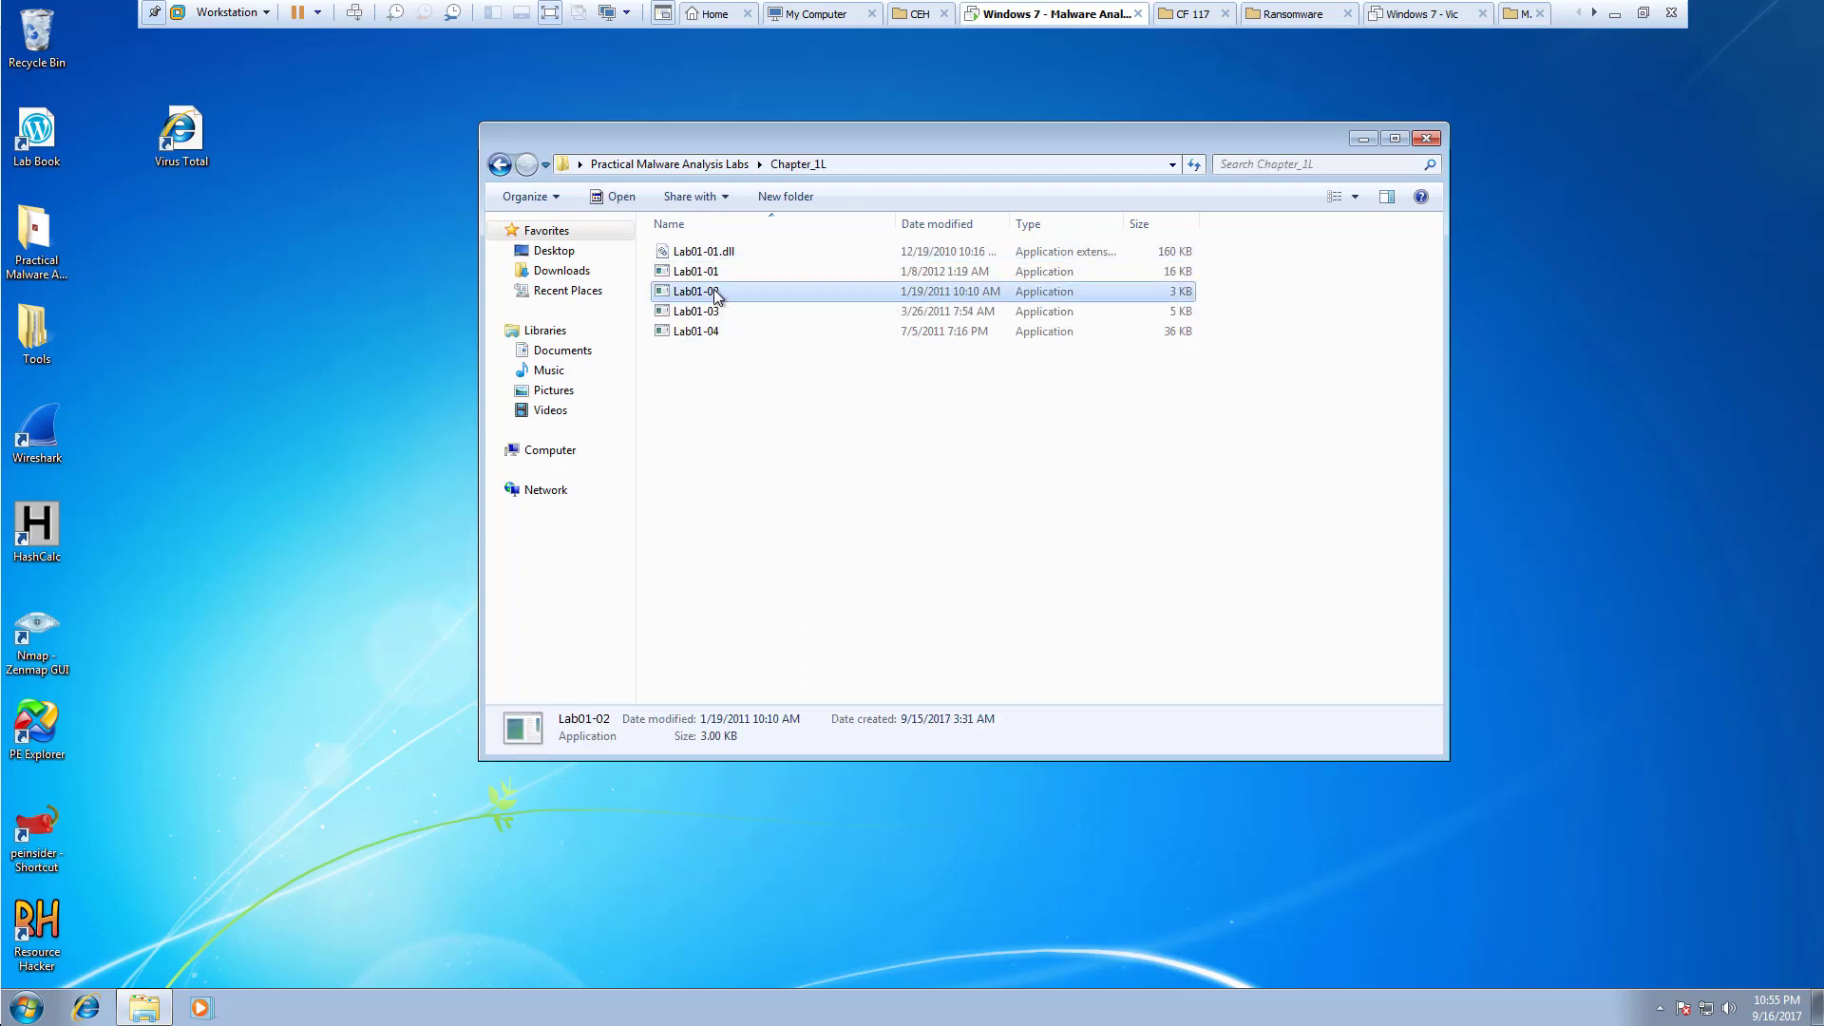
{"action": "double_click", "coordinate": [174, 141]}
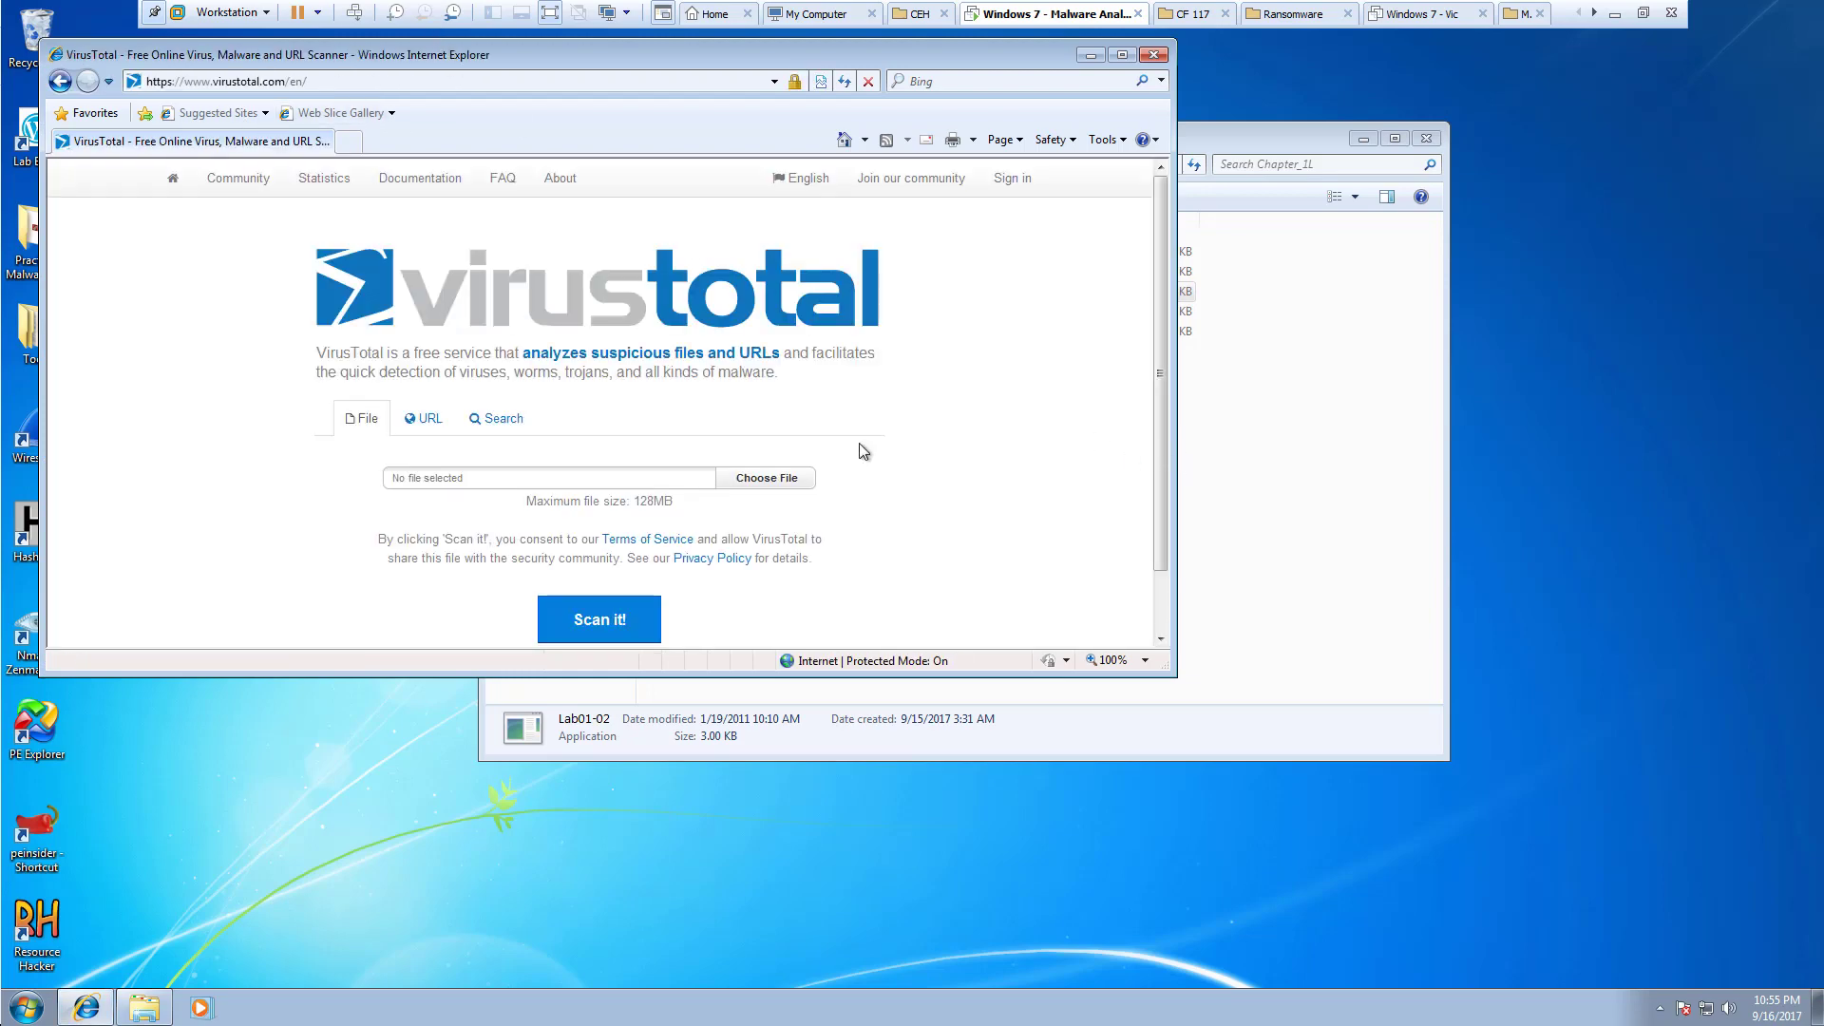
Upload Chapter_1L\Lab01-02 to VirusTotal and have it reanalysed.
{"action": "left_click", "coordinate": [765, 477]}
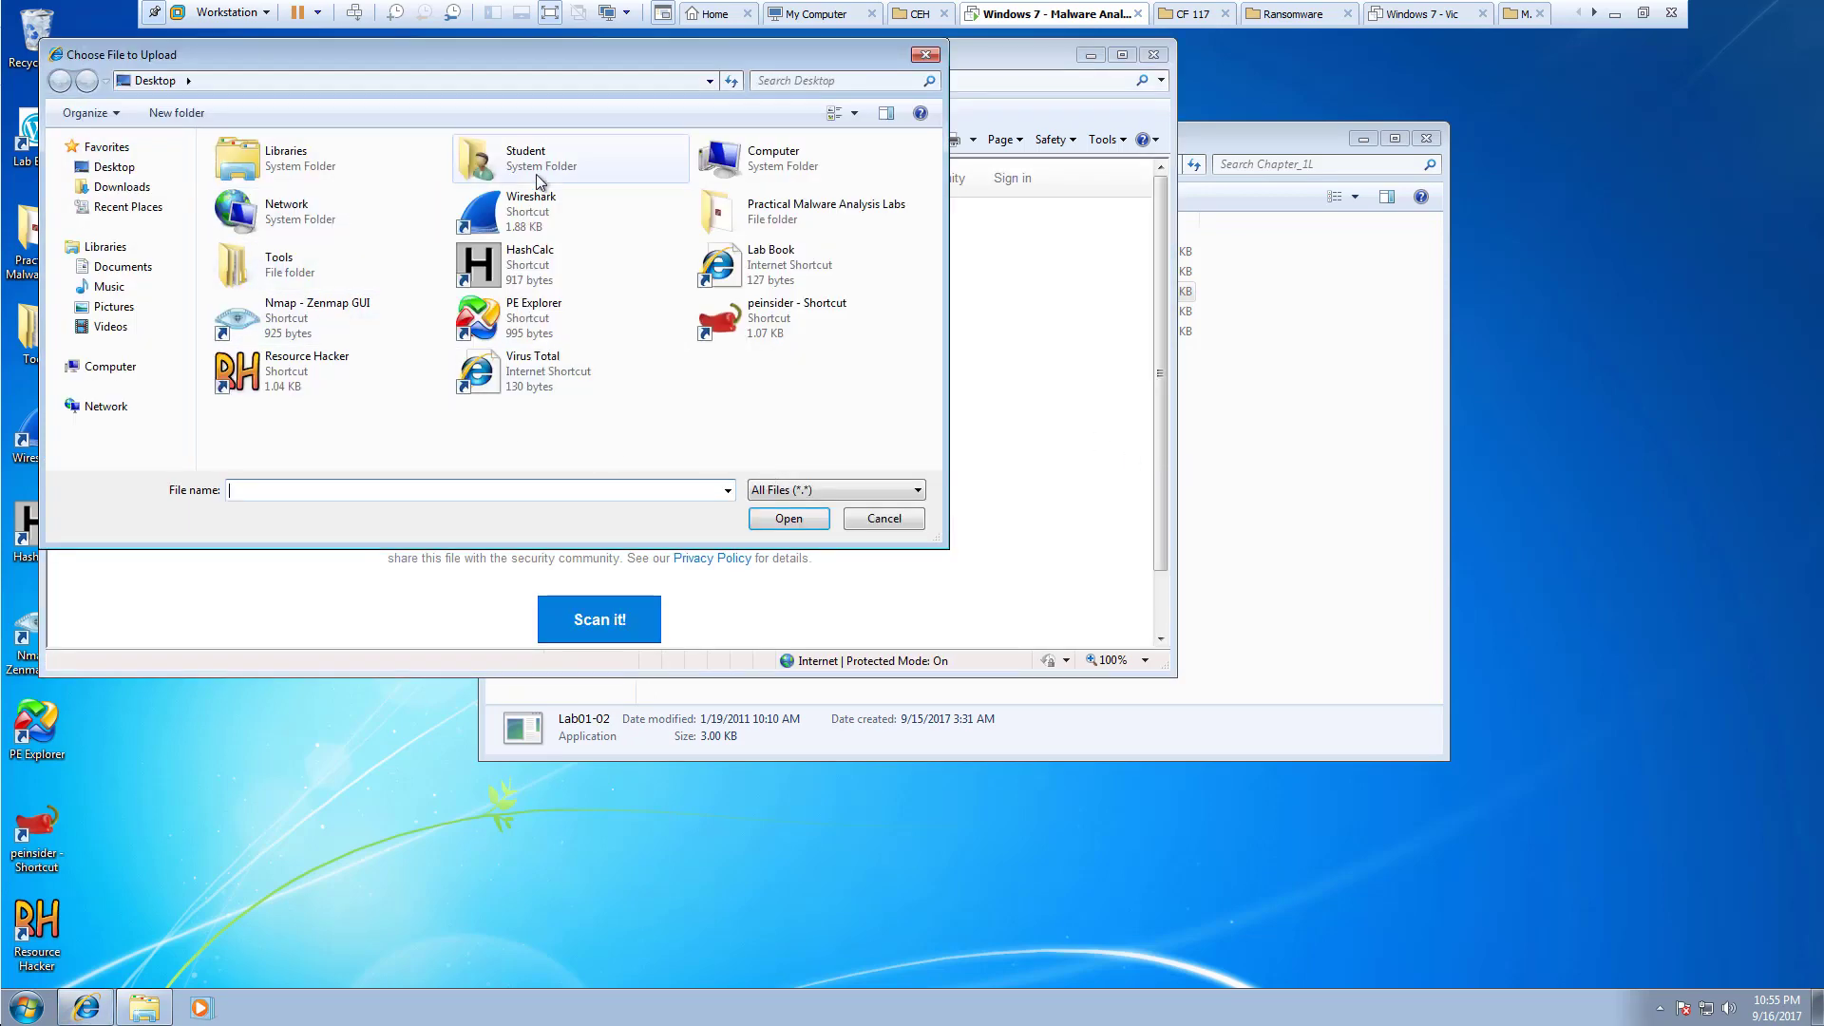
{"action": "double_click", "coordinate": [779, 211]}
{"action": "double_click", "coordinate": [285, 169]}
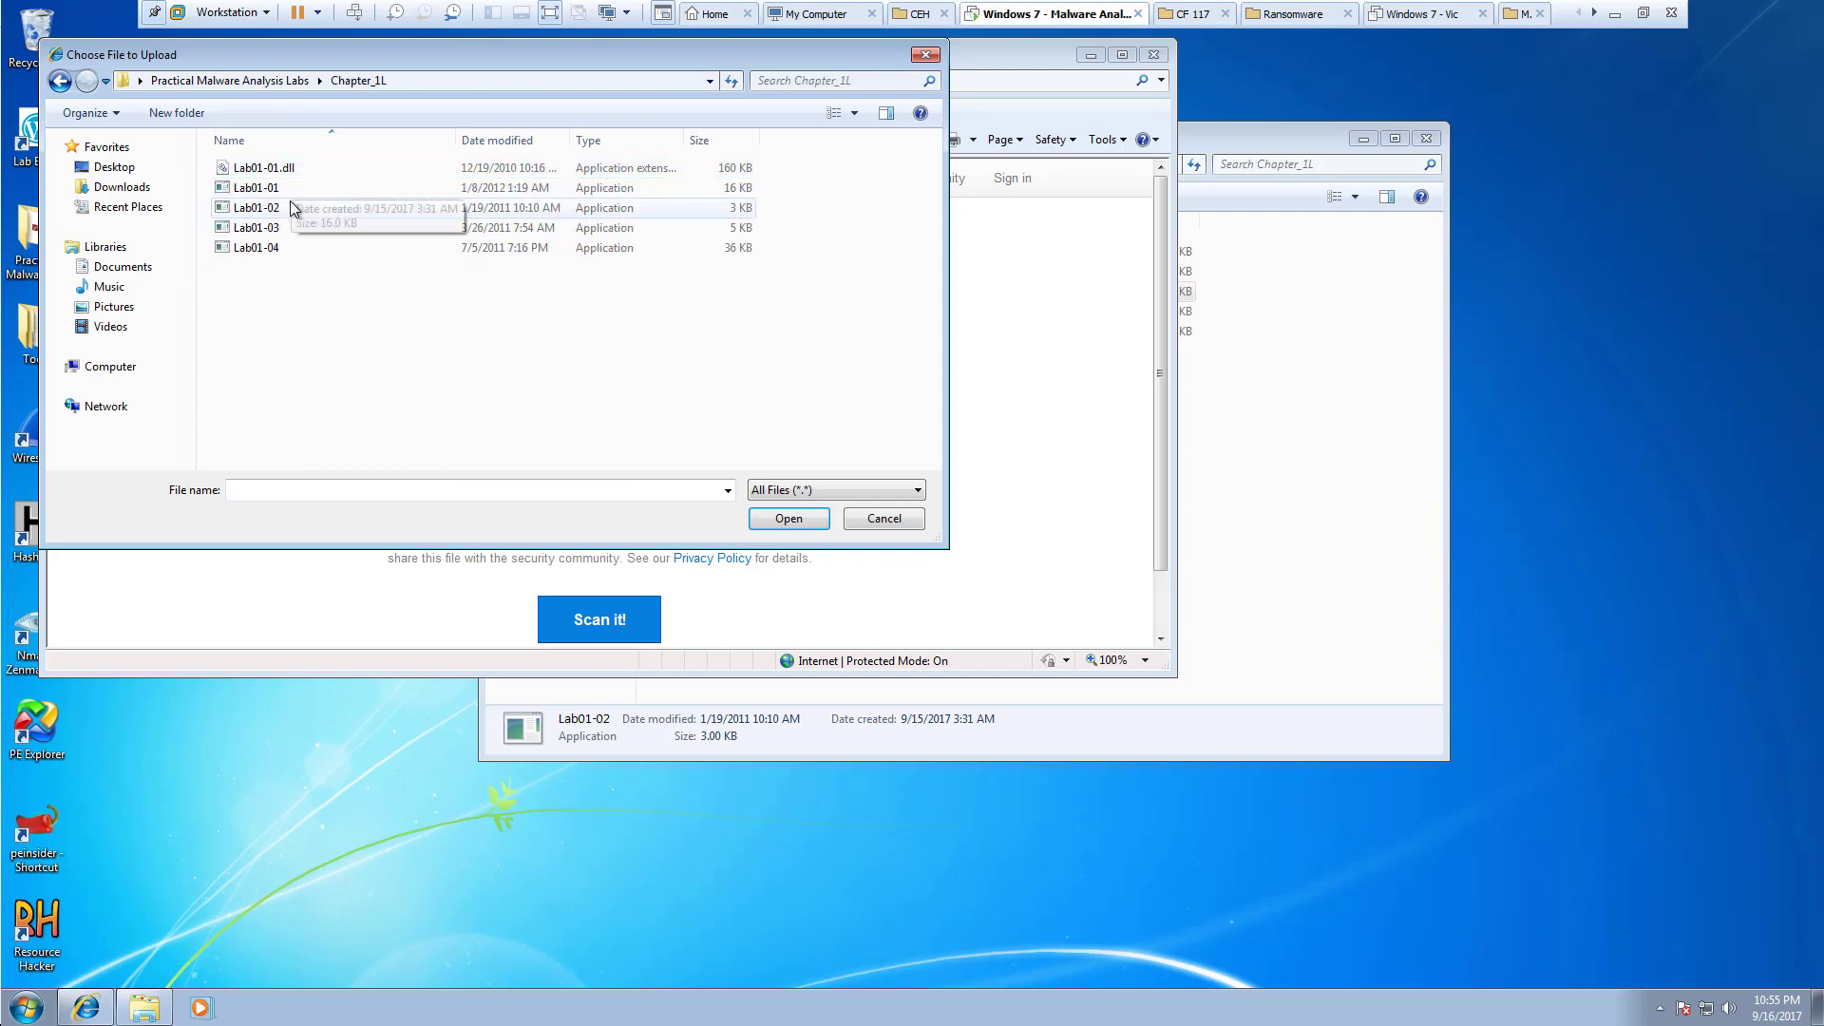
{"action": "double_click", "coordinate": [291, 207]}
{"action": "left_click", "coordinate": [561, 623]}
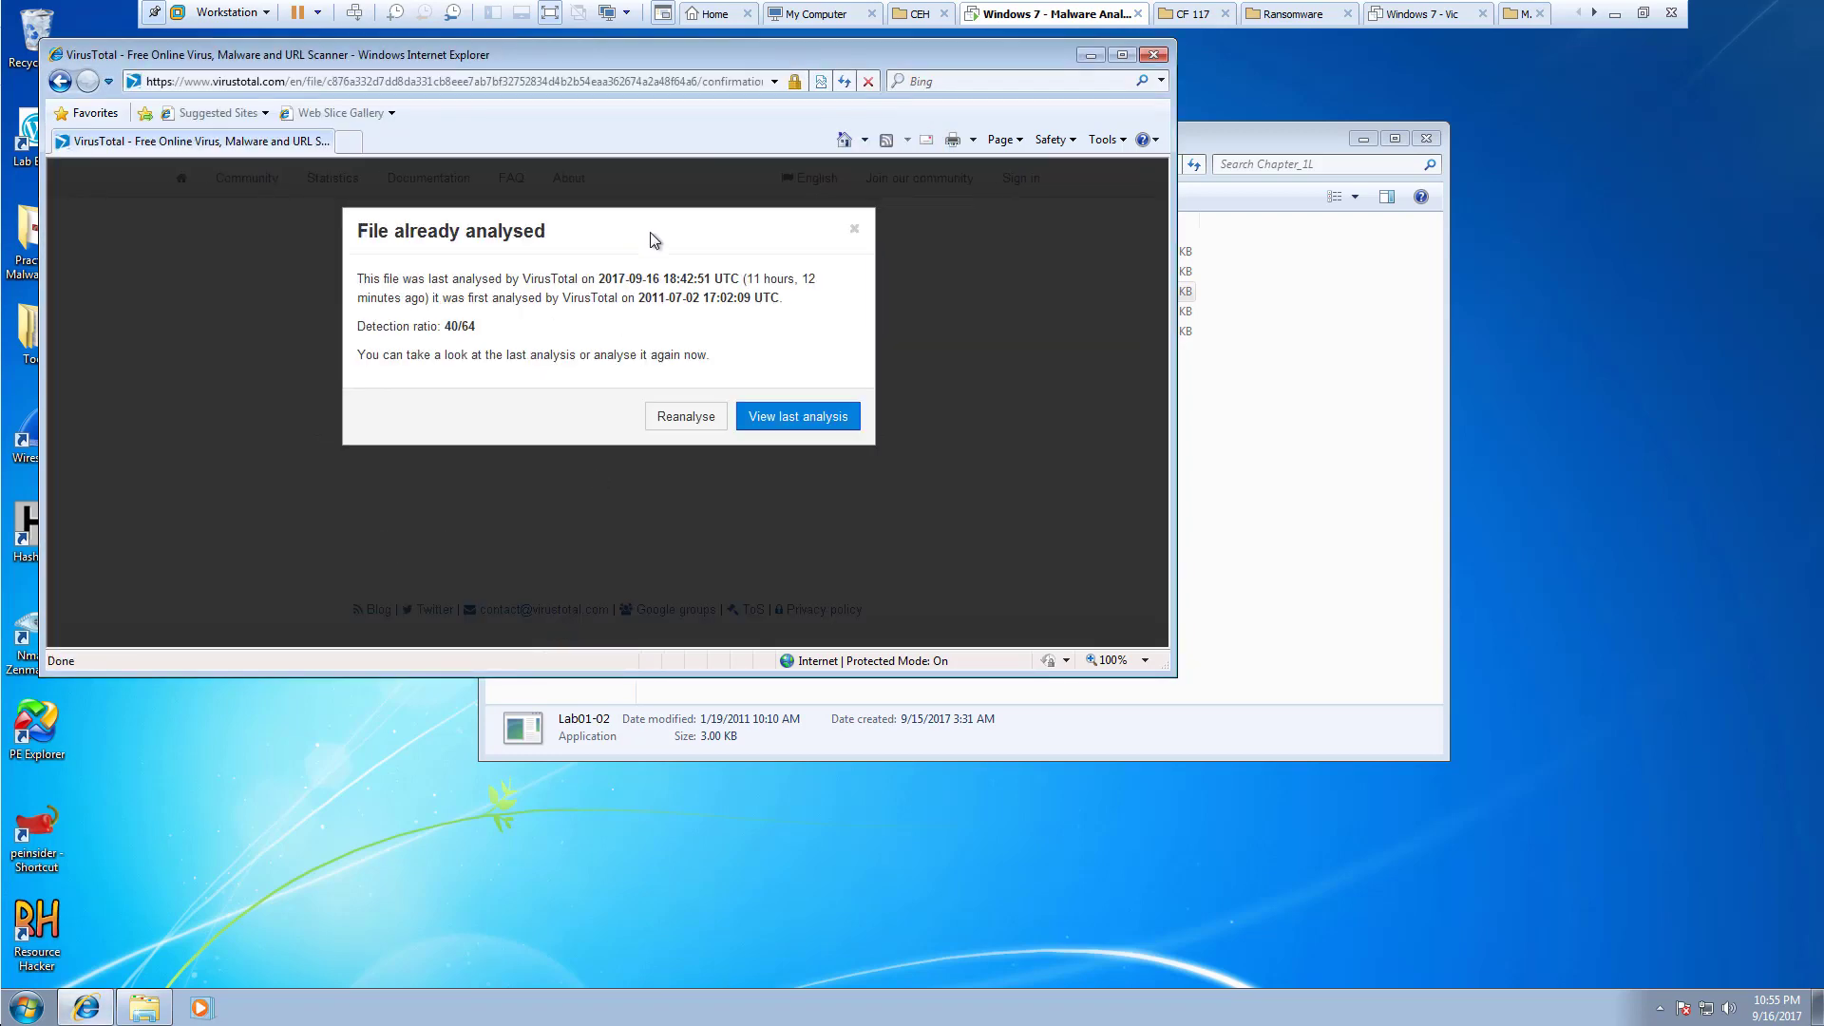
{"action": "left_click", "coordinate": [672, 418]}
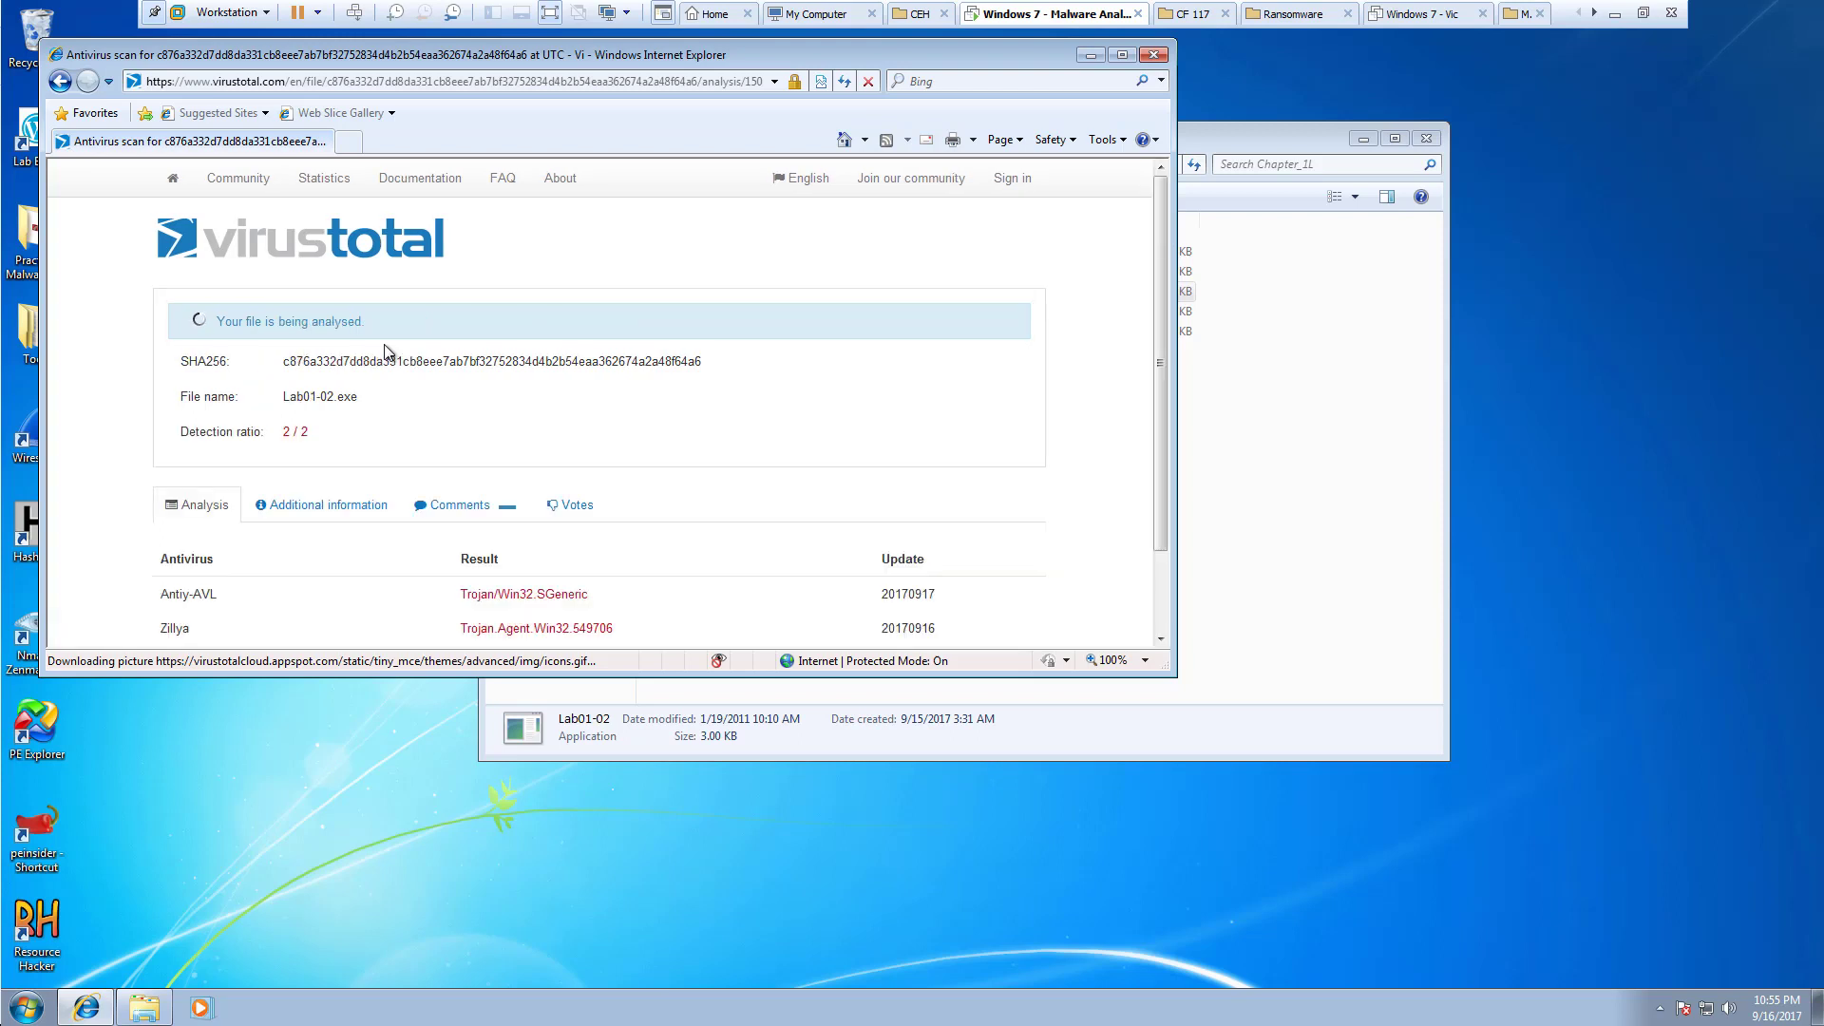
Scroll through the antivirus engine results, highlighting the Fortinet and McAfee entries.
{"action": "scroll", "coordinate": [385, 347], "scroll_direction": "down", "scroll_amount": 4}
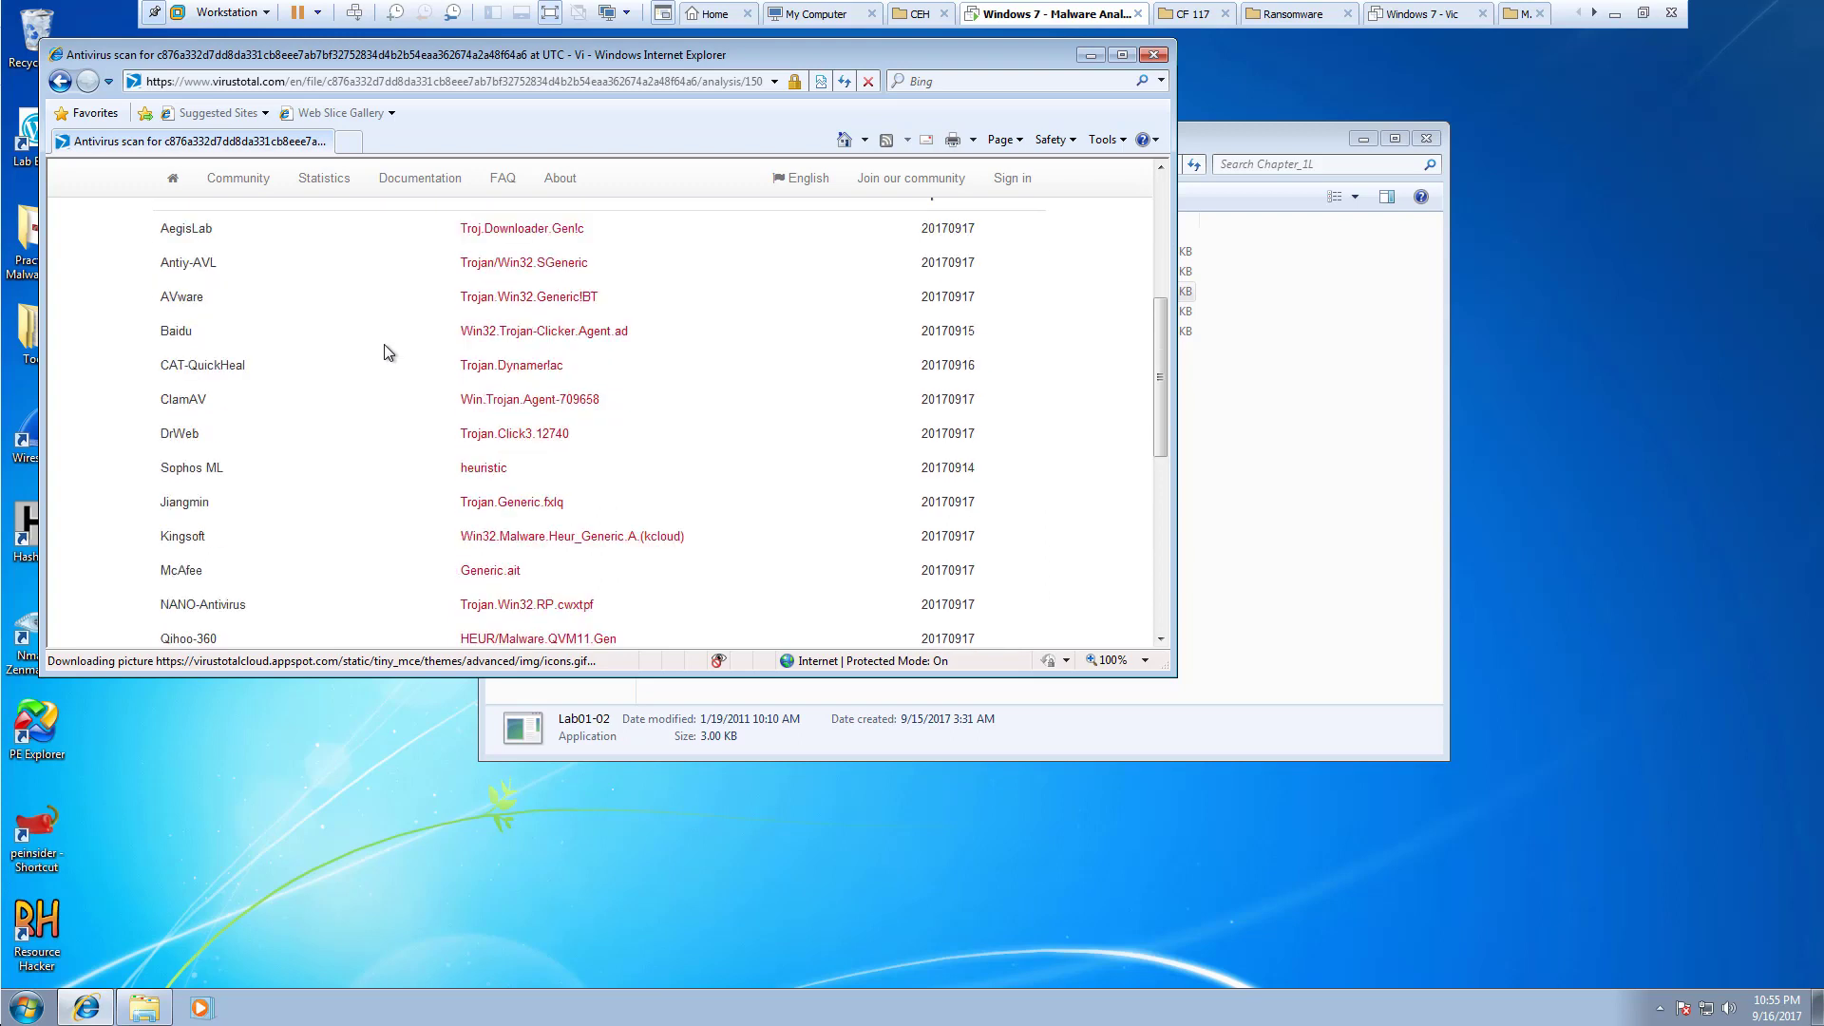
{"action": "scroll", "coordinate": [386, 353], "scroll_direction": "down", "scroll_amount": 4}
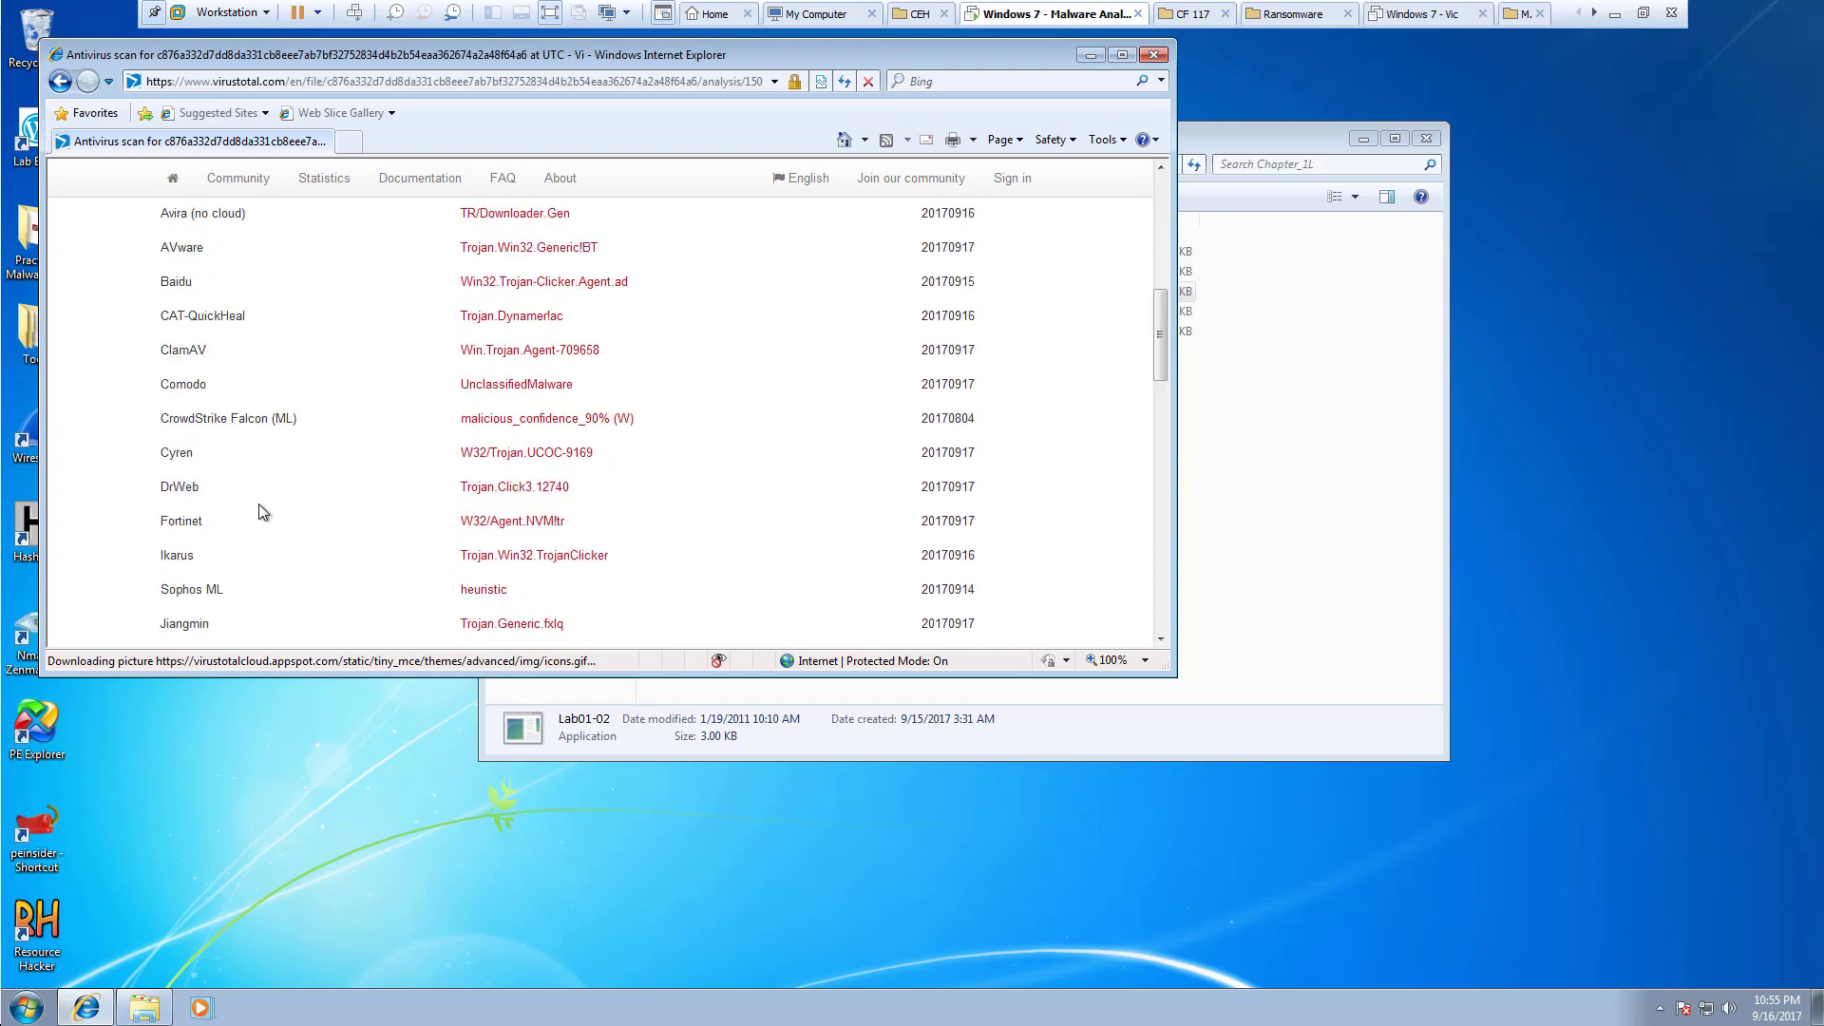
{"action": "double_click", "coordinate": [182, 521]}
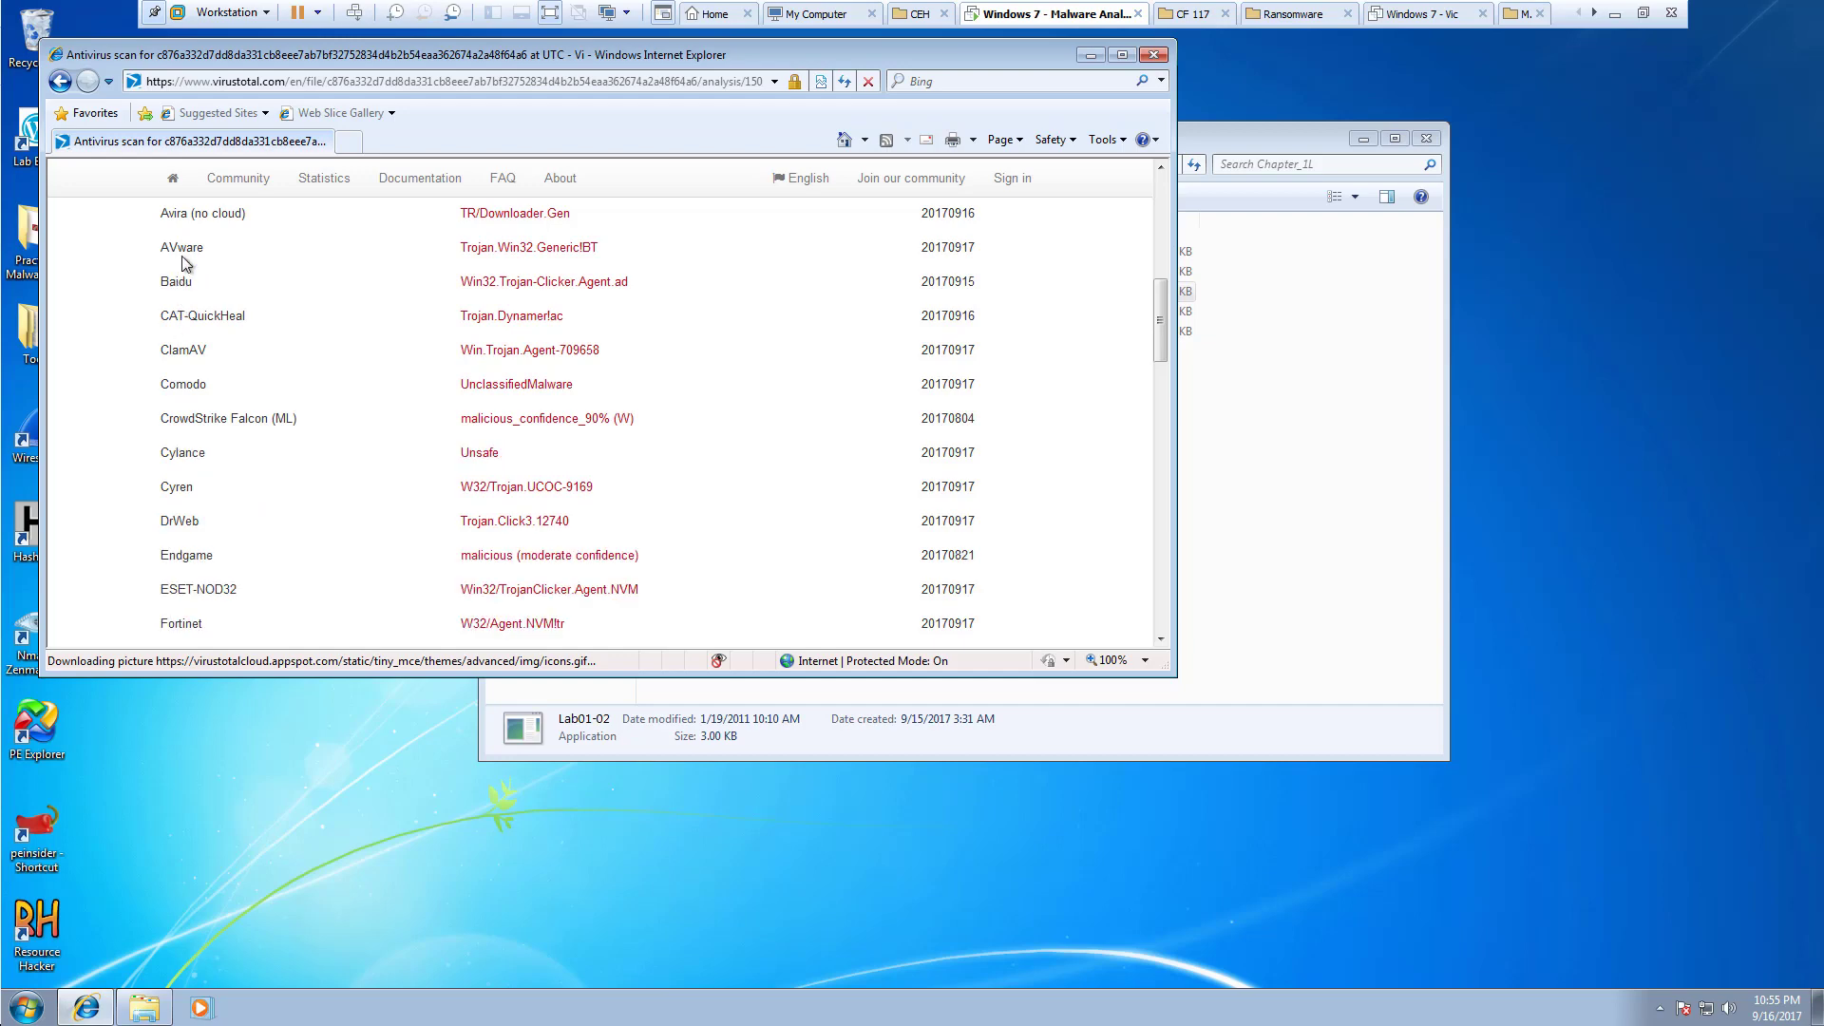
{"action": "scroll", "coordinate": [181, 266], "scroll_direction": "down", "scroll_amount": 1}
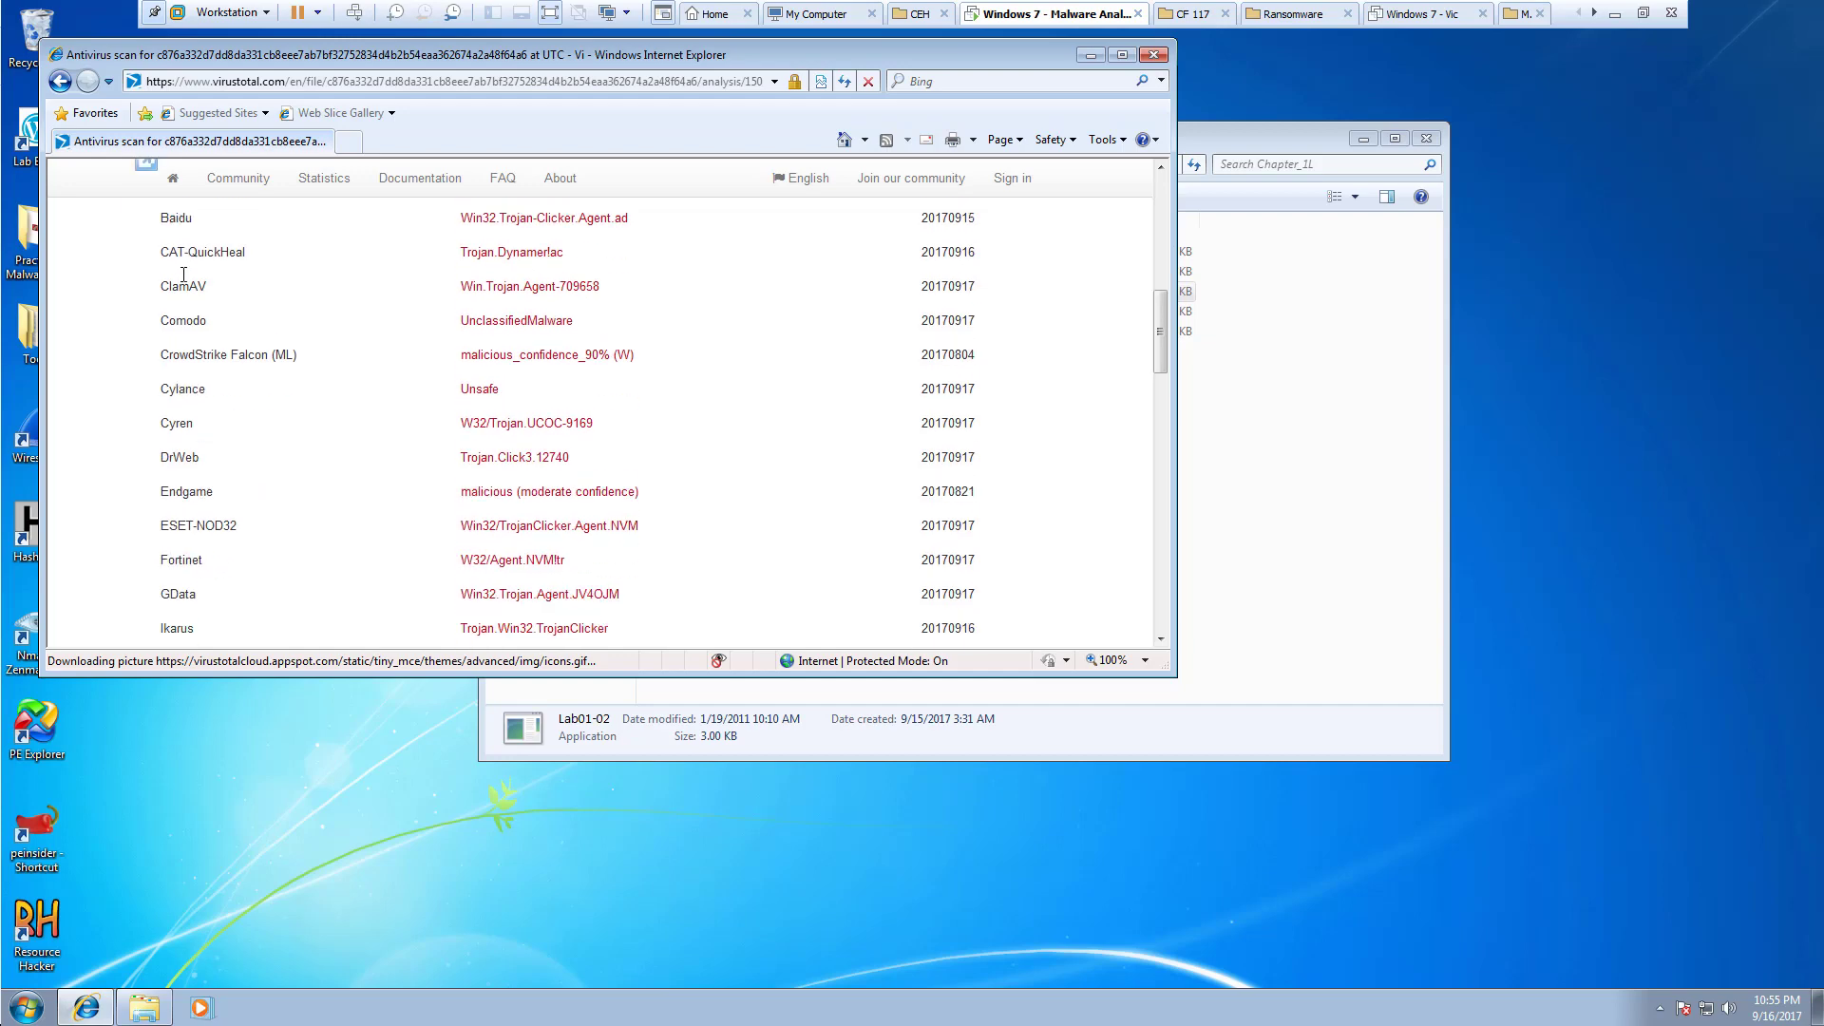
{"action": "key", "text": "ctrl+a"}
{"action": "scroll", "coordinate": [285, 395], "scroll_direction": "down", "scroll_amount": 2}
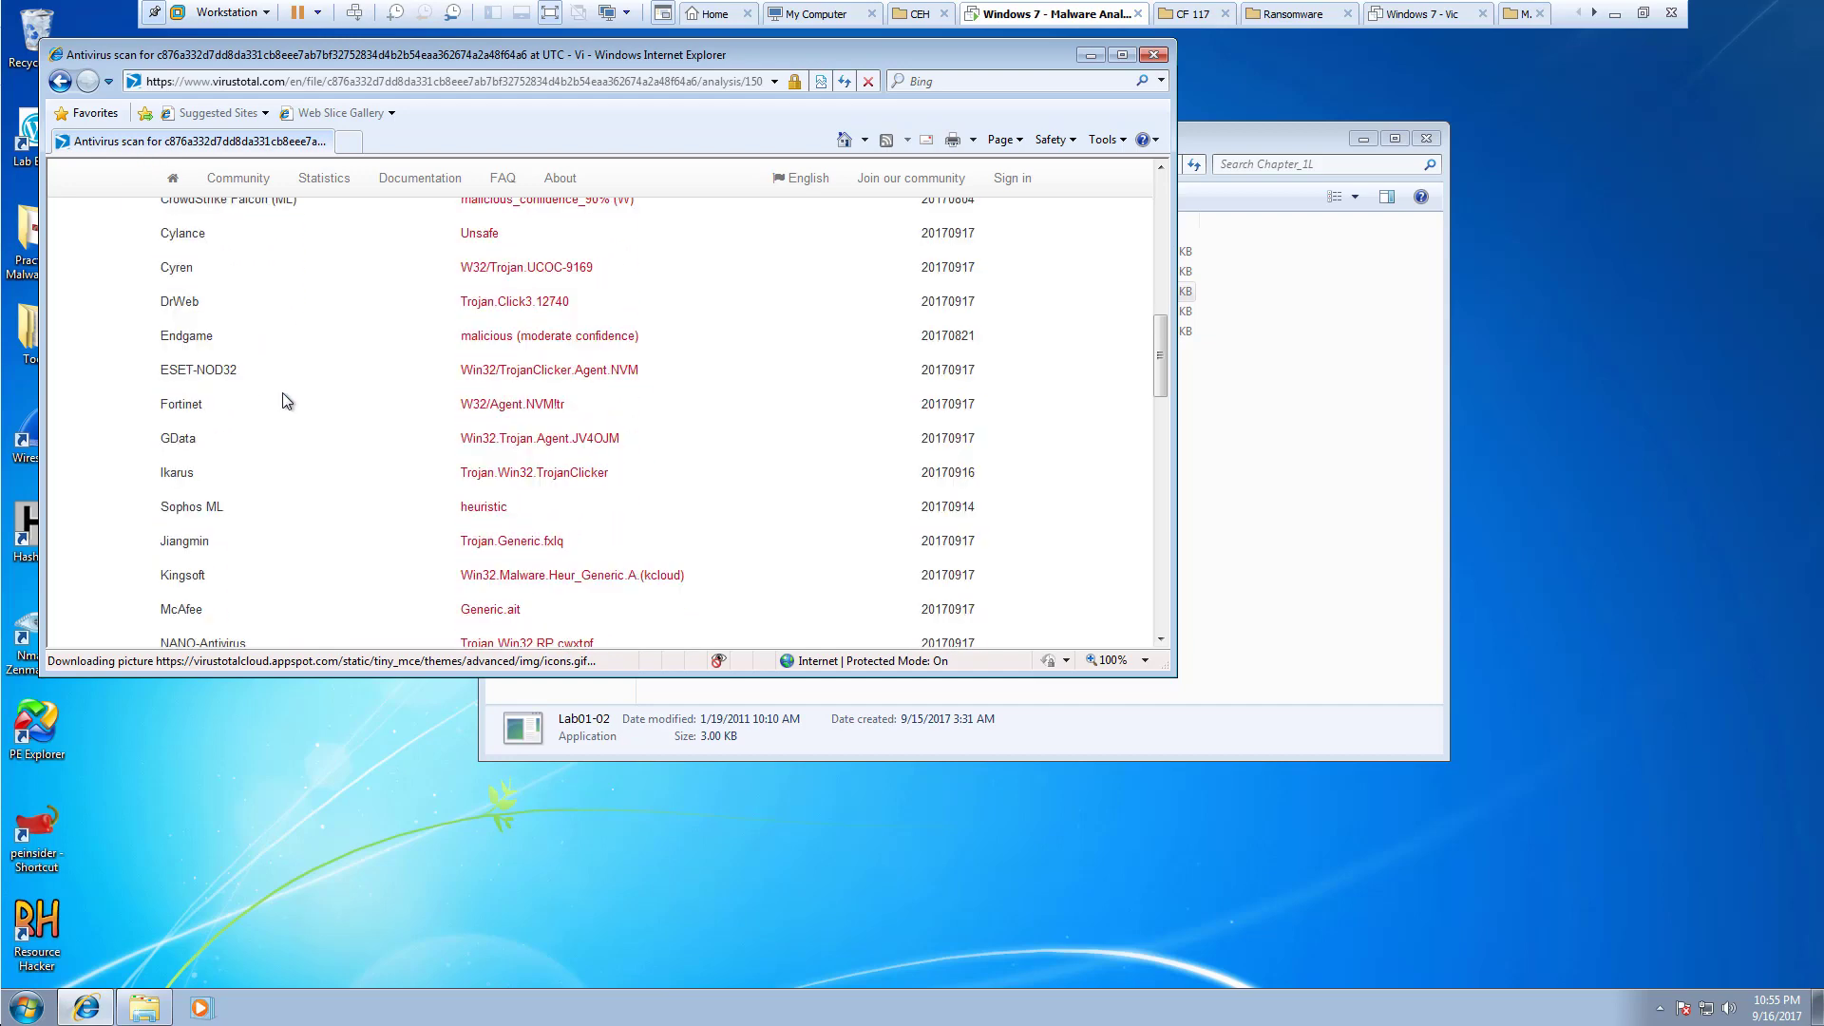
{"action": "double_click", "coordinate": [179, 608]}
{"action": "scroll", "coordinate": [185, 576], "scroll_direction": "up", "scroll_amount": 1}
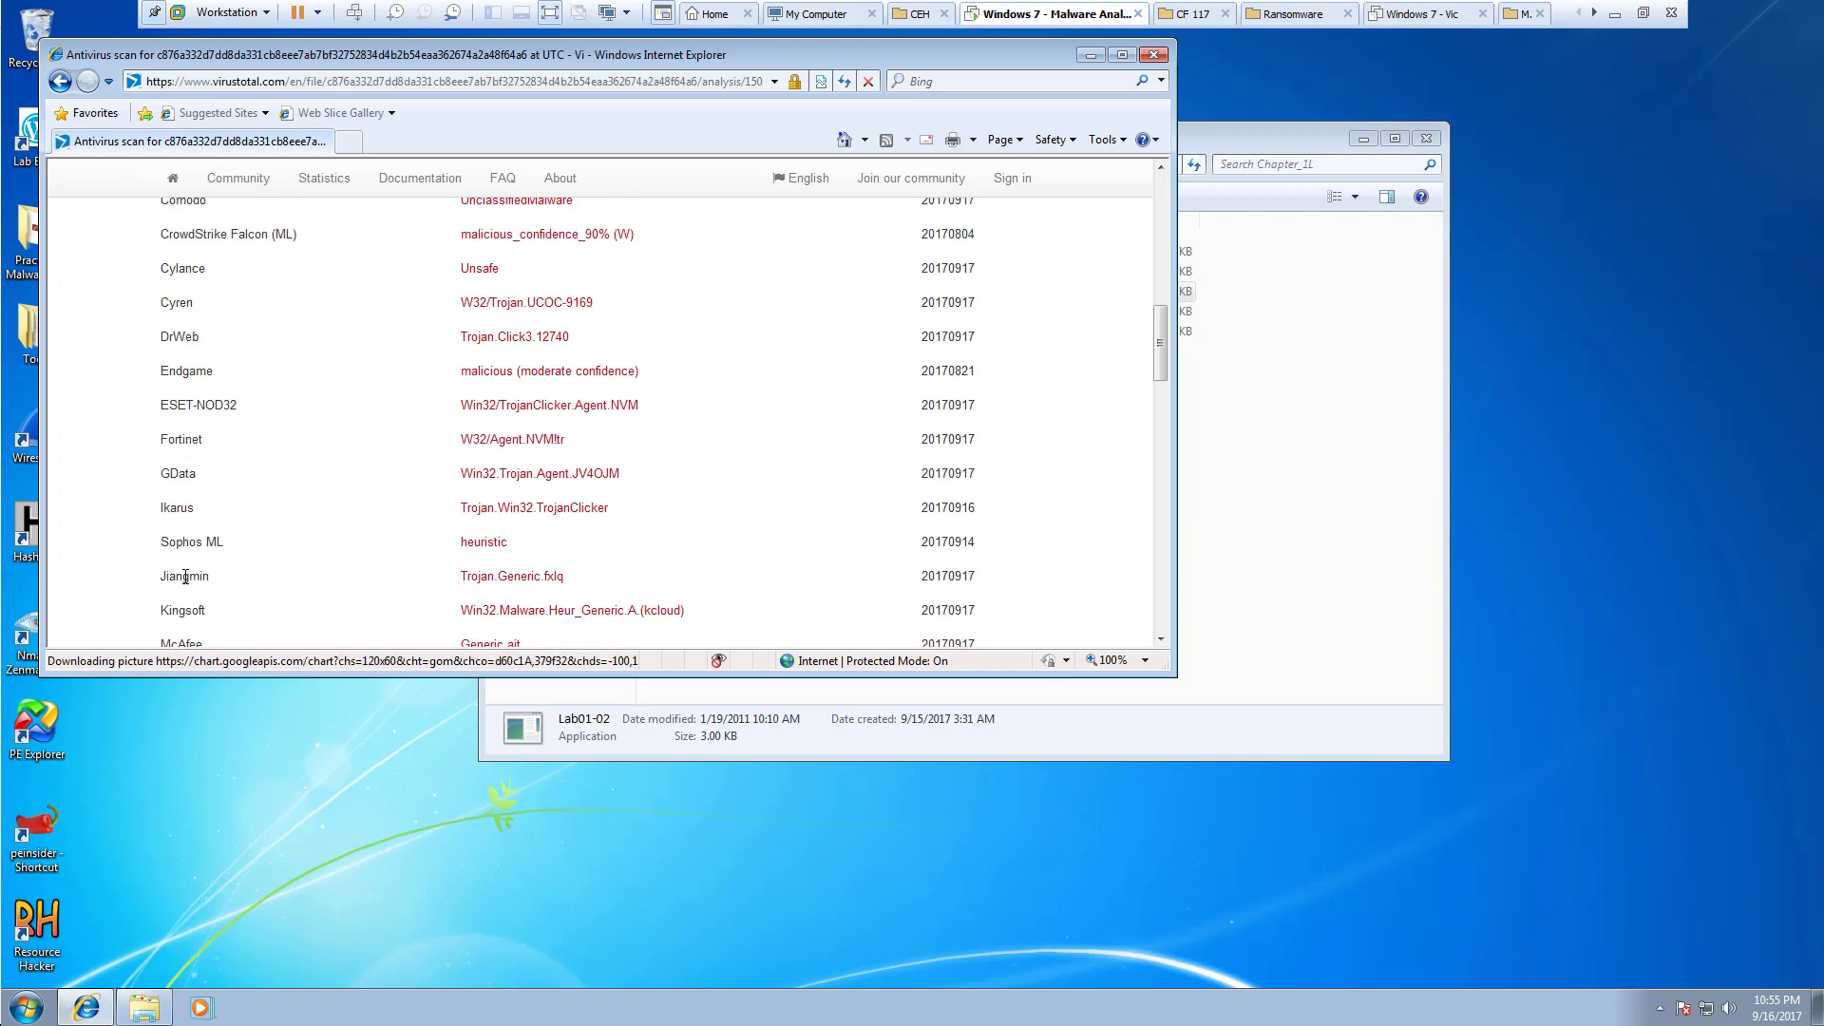
{"action": "scroll", "coordinate": [186, 576], "scroll_direction": "down", "scroll_amount": 1}
{"action": "left_click_drag", "start_coordinate": [157, 223], "coordinate": [1159, 225]}
{"action": "left_click", "coordinate": [1145, 384]}
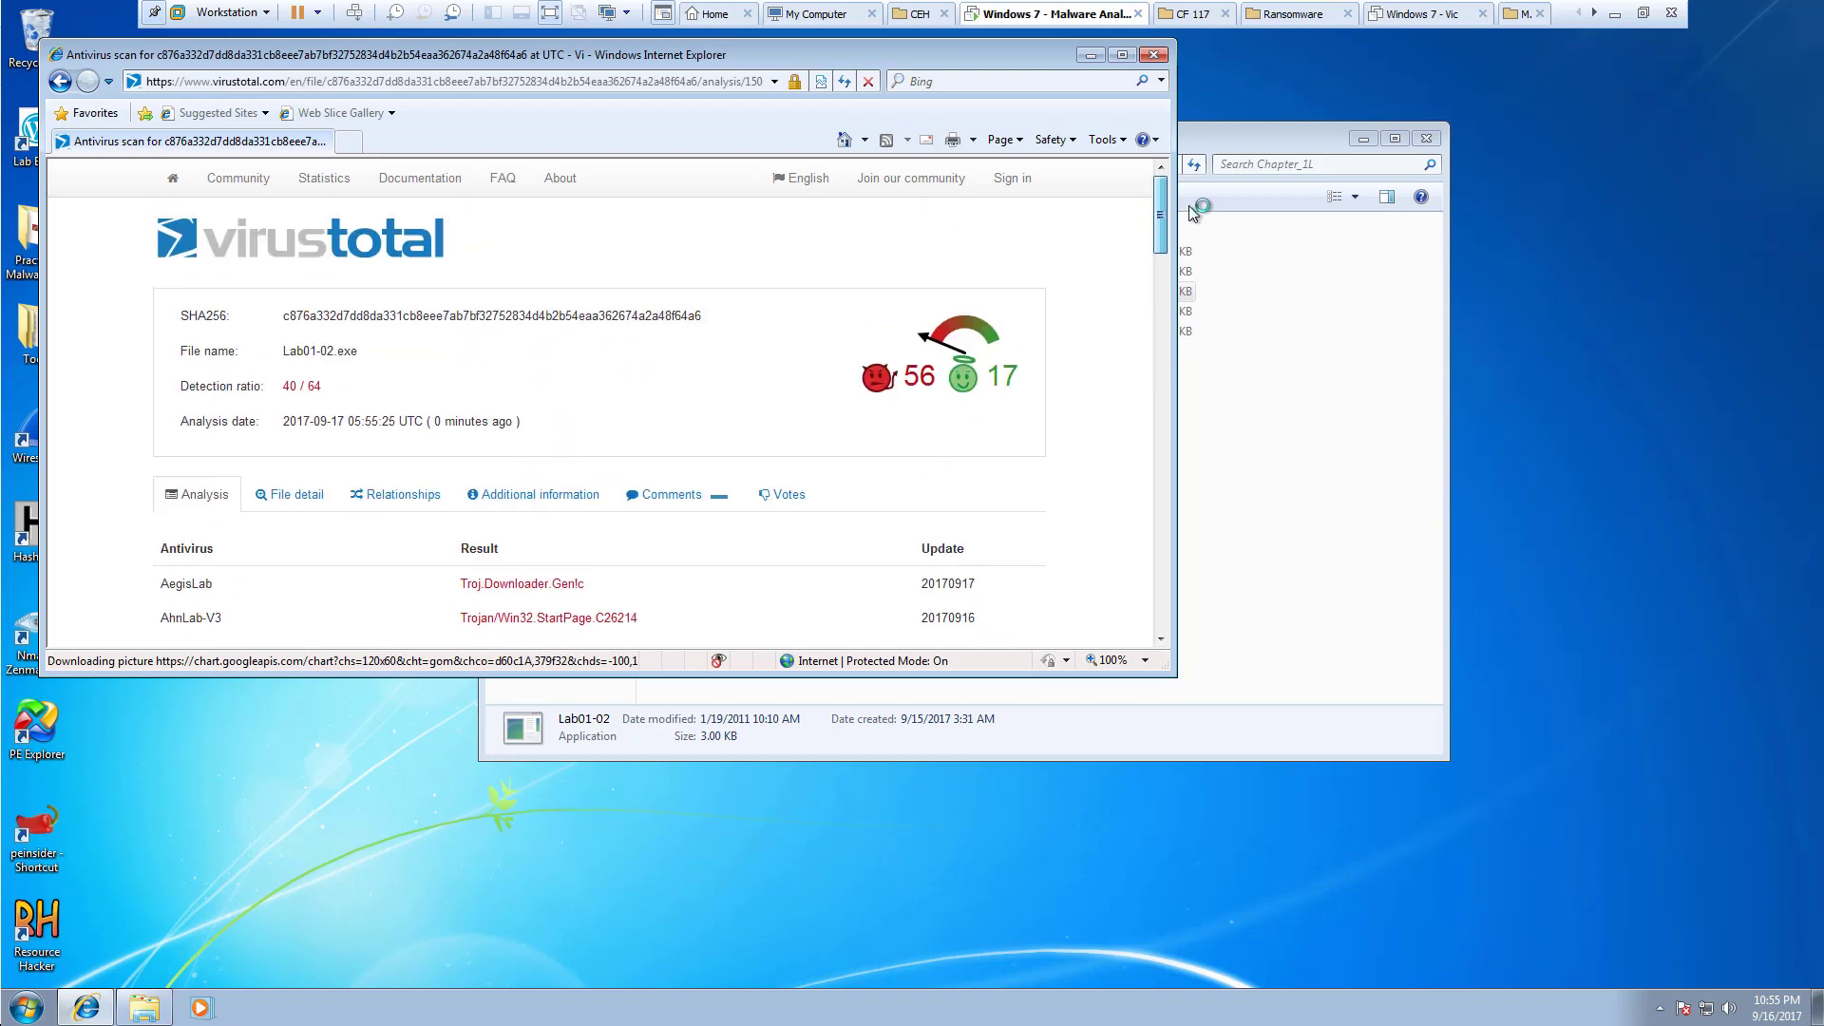
Note the 40/64 detection ratio and close the browser.
{"action": "double_click", "coordinate": [289, 387]}
{"action": "double_click", "coordinate": [315, 386]}
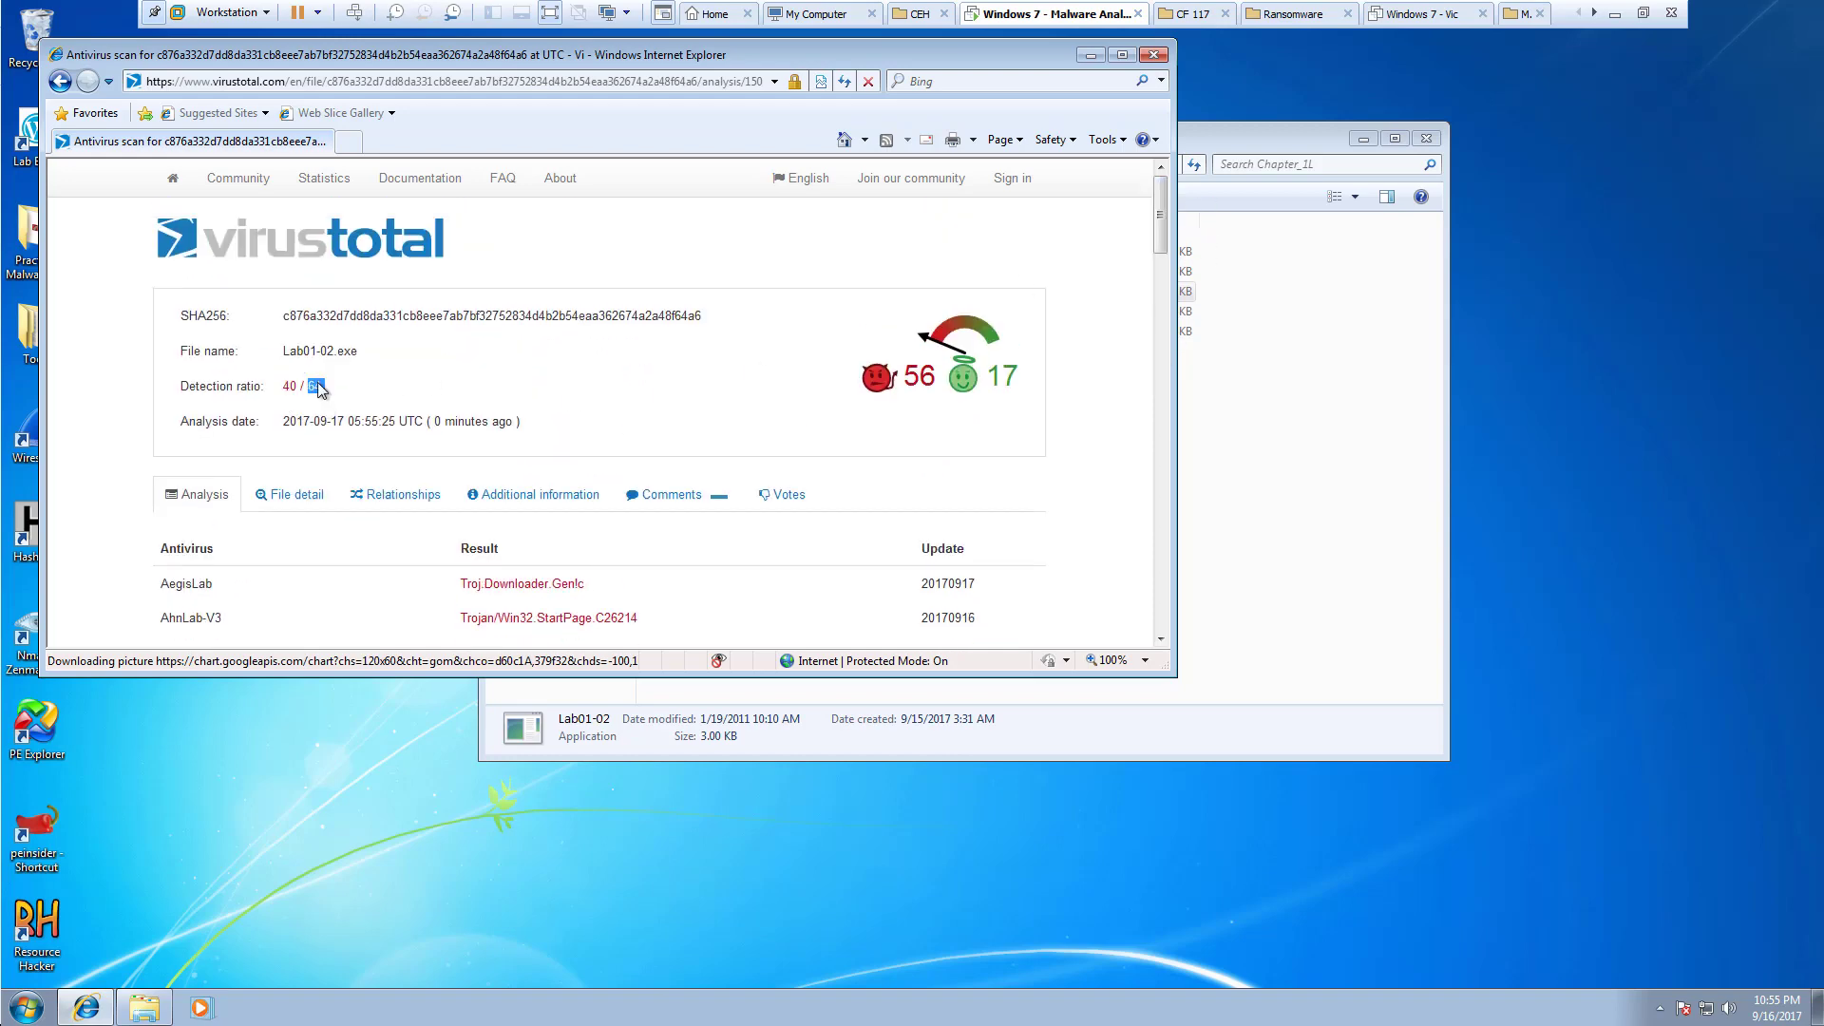
{"action": "left_click", "coordinate": [1153, 55]}
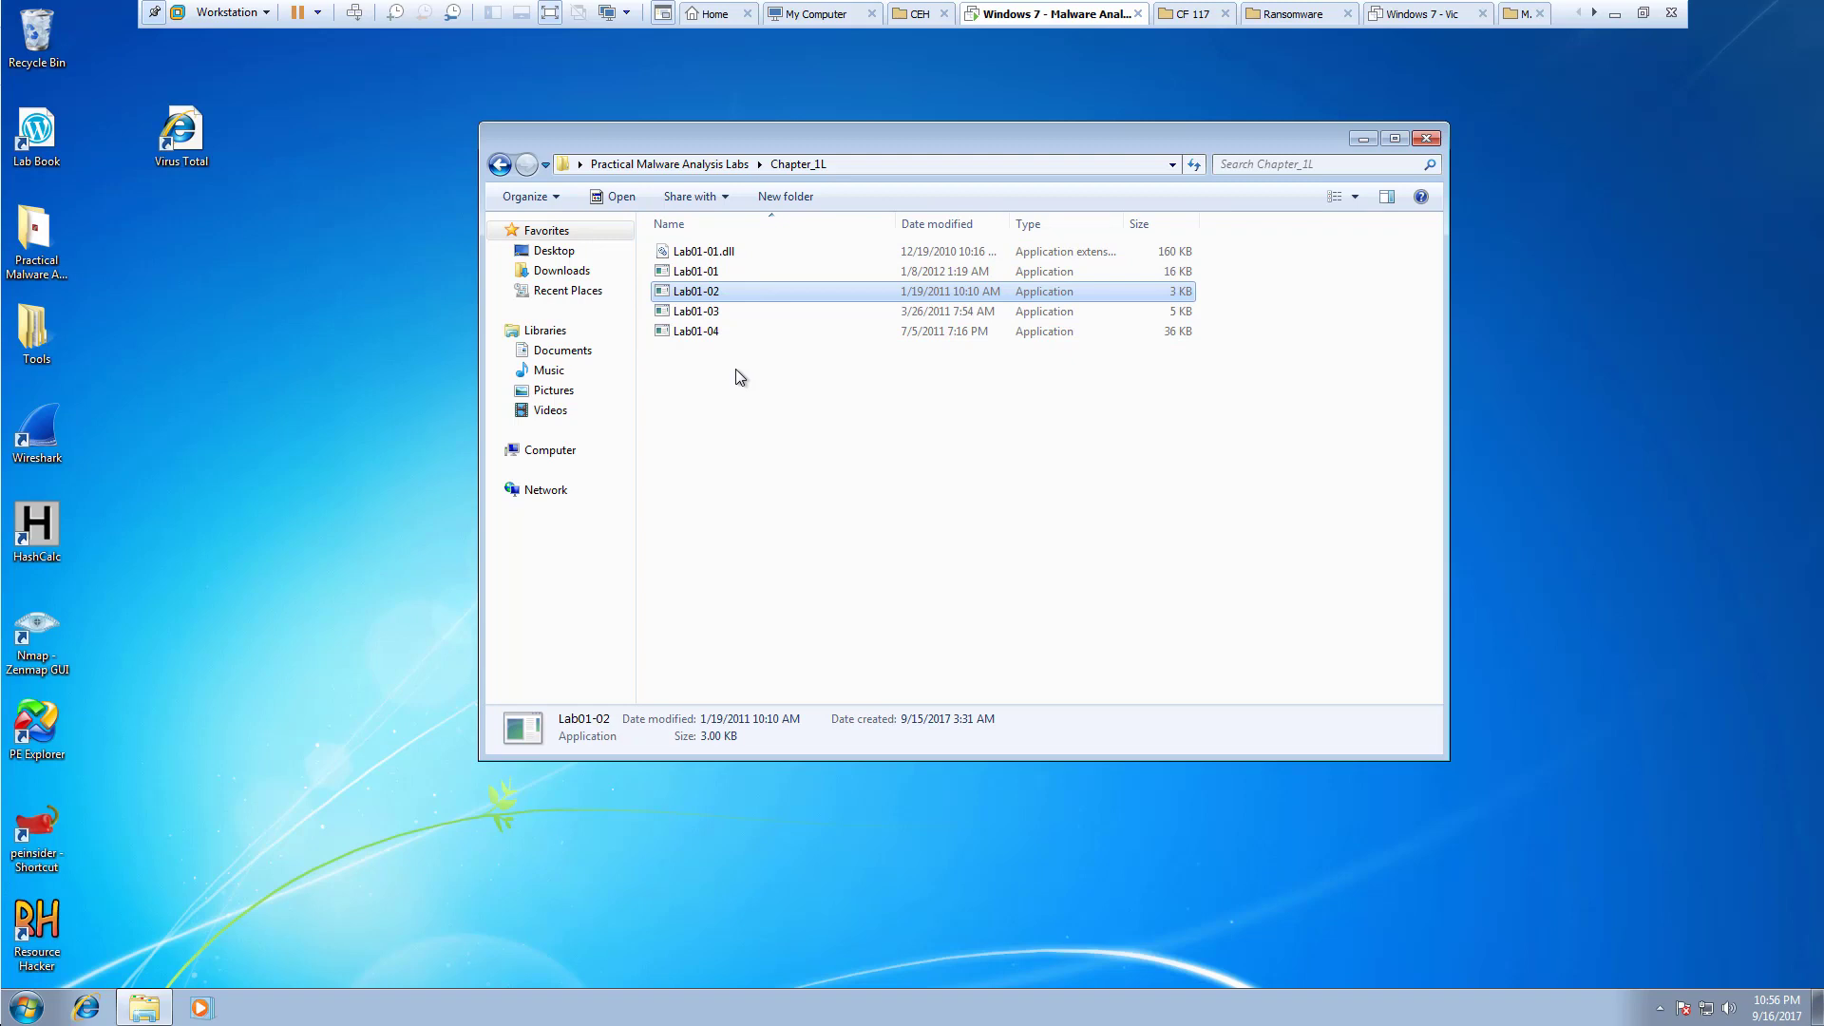
Open the desktop Tools folder, then the PEiD-0.95-20081103 folder inside it.
{"action": "left_click", "coordinate": [193, 541]}
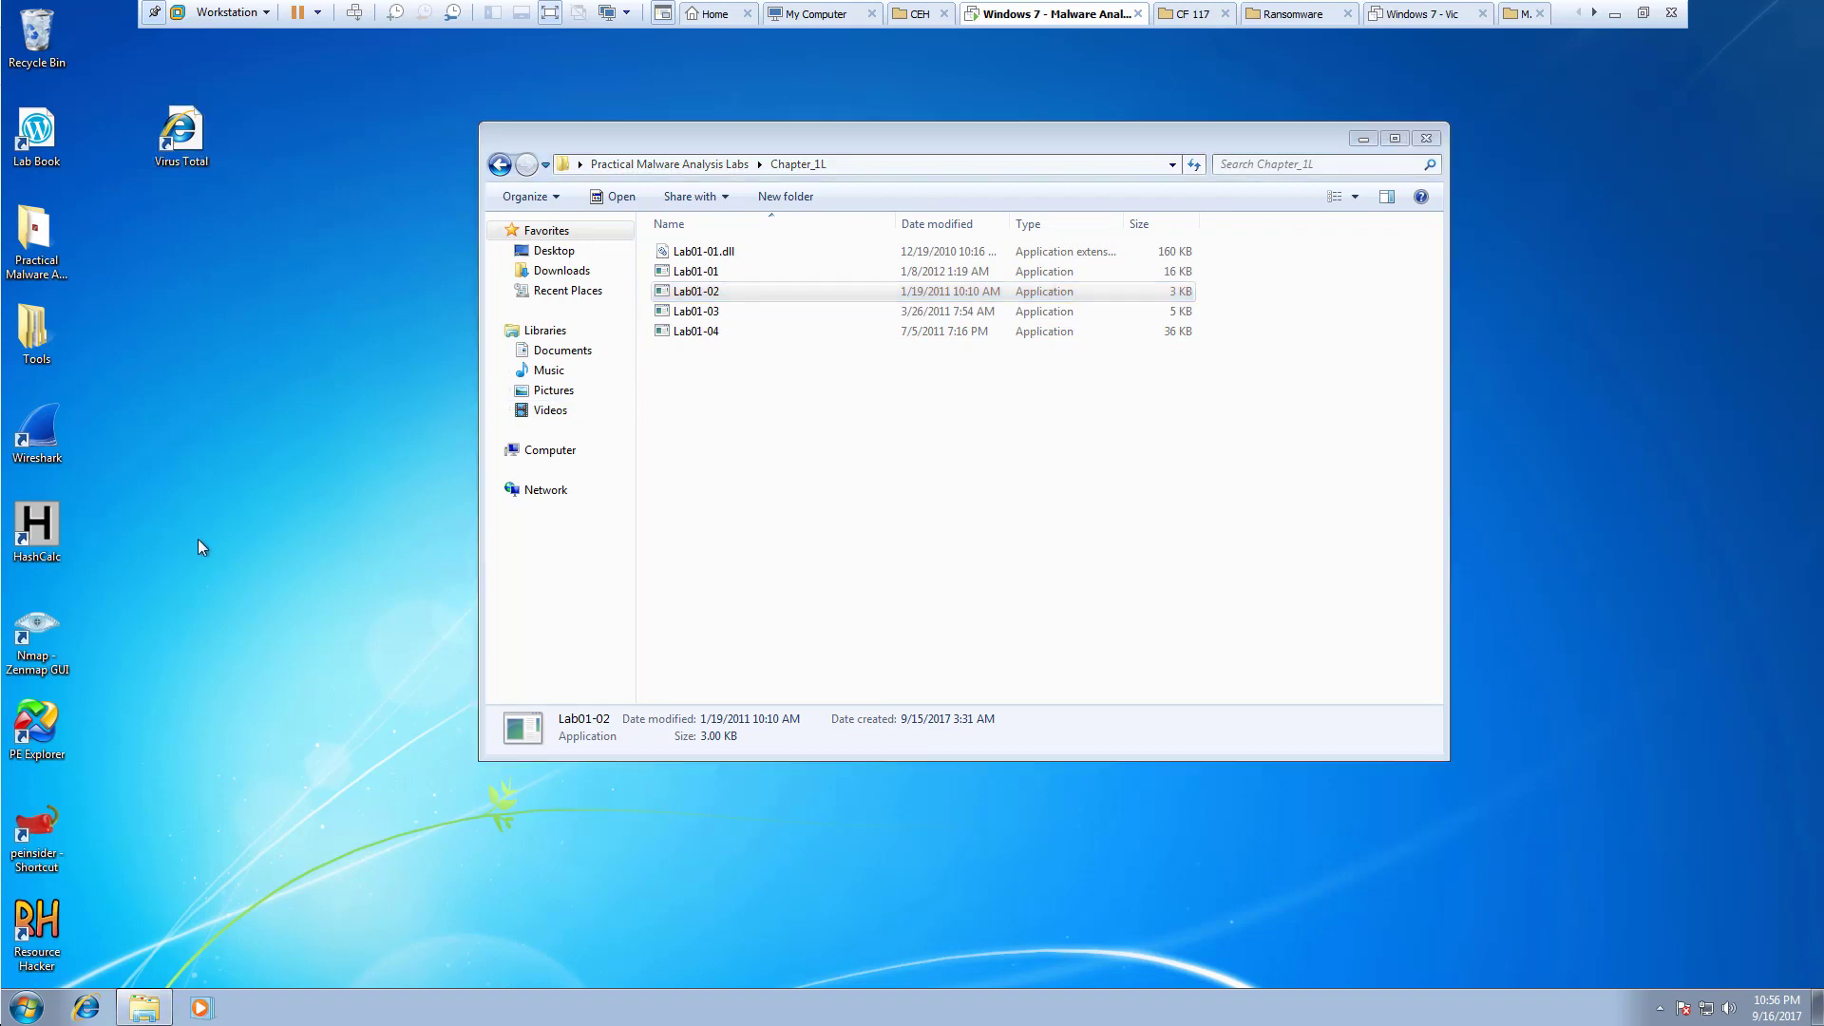
{"action": "left_click", "coordinate": [34, 334]}
{"action": "double_click", "coordinate": [34, 334]}
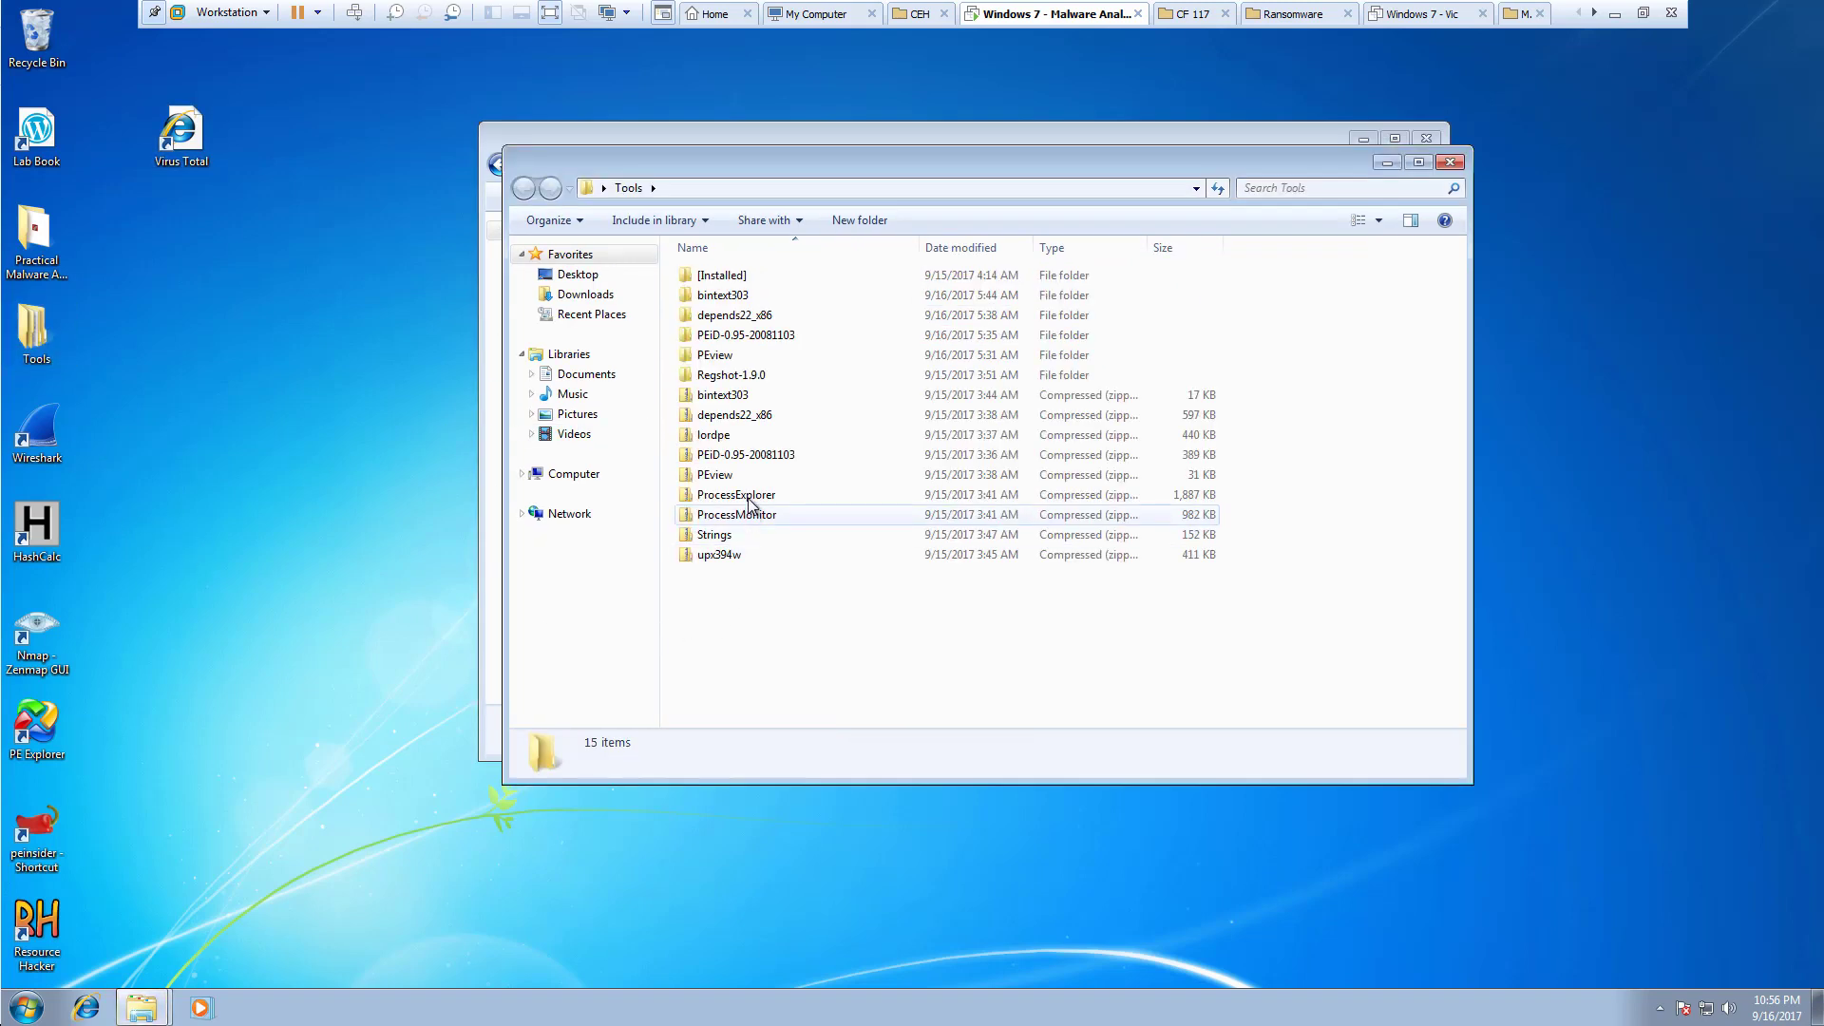
{"action": "left_click", "coordinate": [746, 456]}
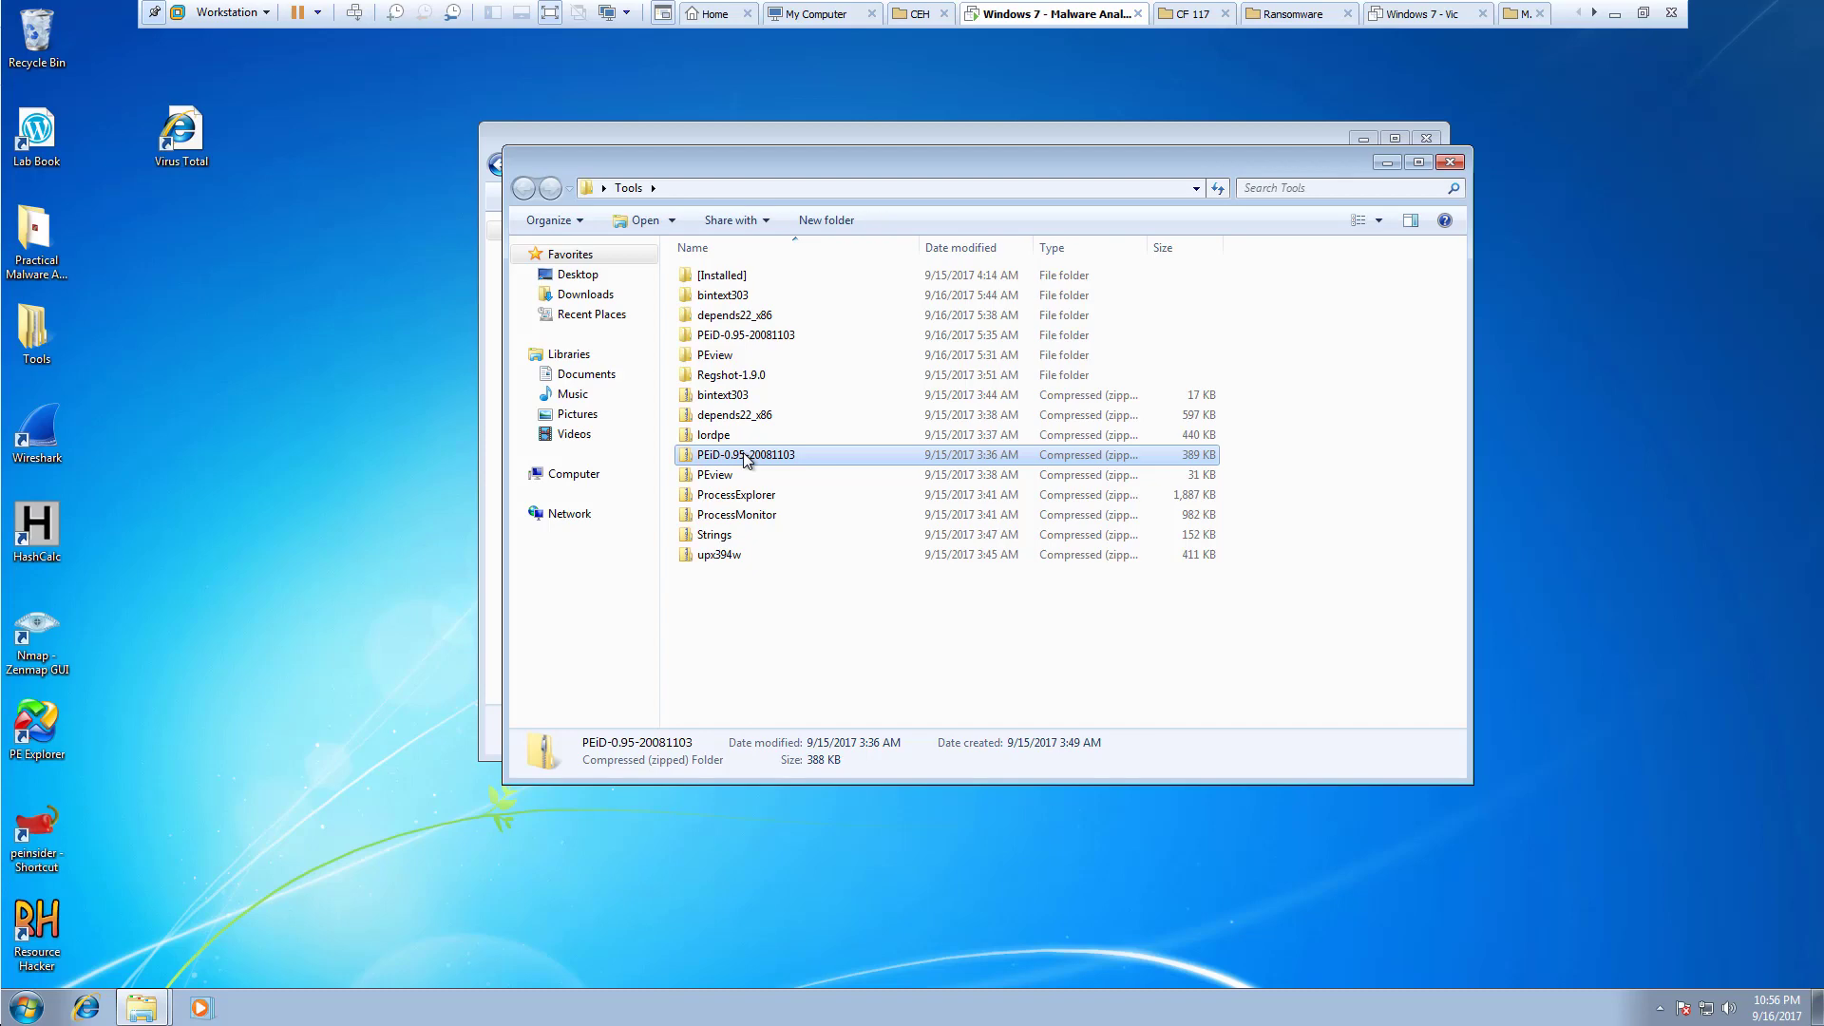
{"action": "double_click", "coordinate": [718, 335]}
Launch PEiD and load Lab01-02, noting its UPX1 entry-point section.
{"action": "double_click", "coordinate": [714, 337]}
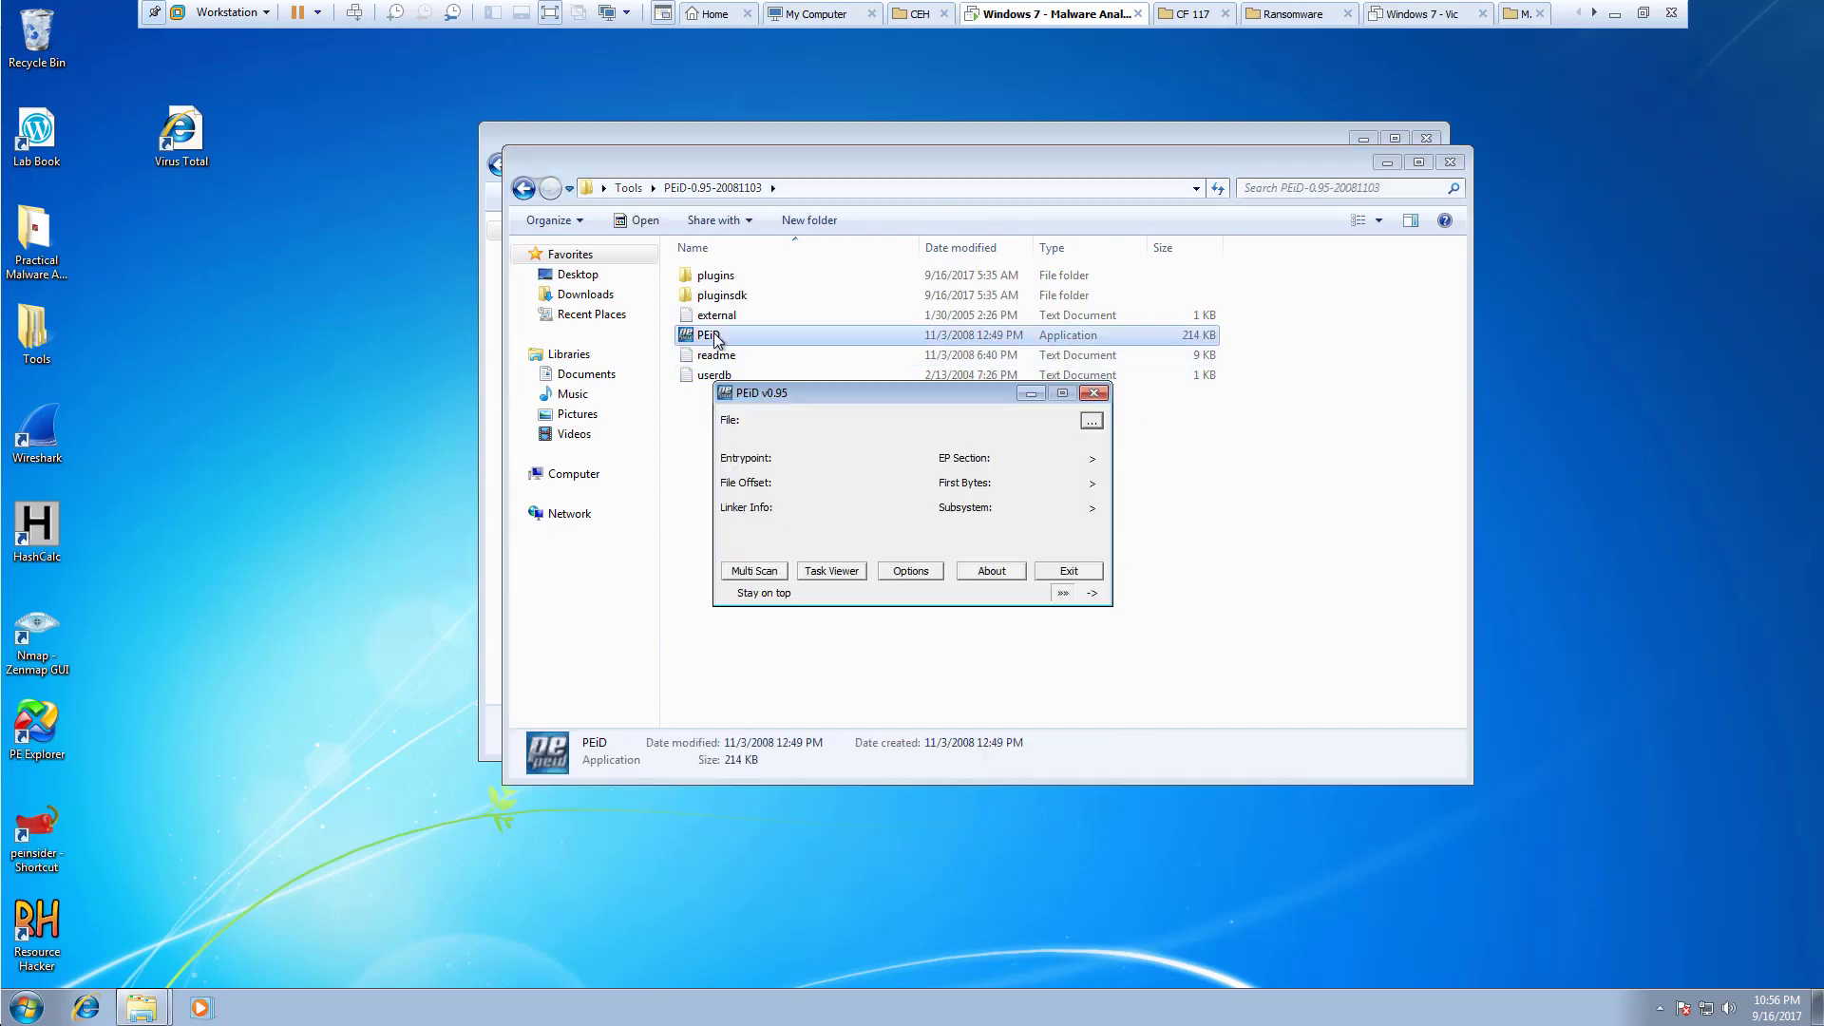
{"action": "left_click", "coordinate": [1093, 421]}
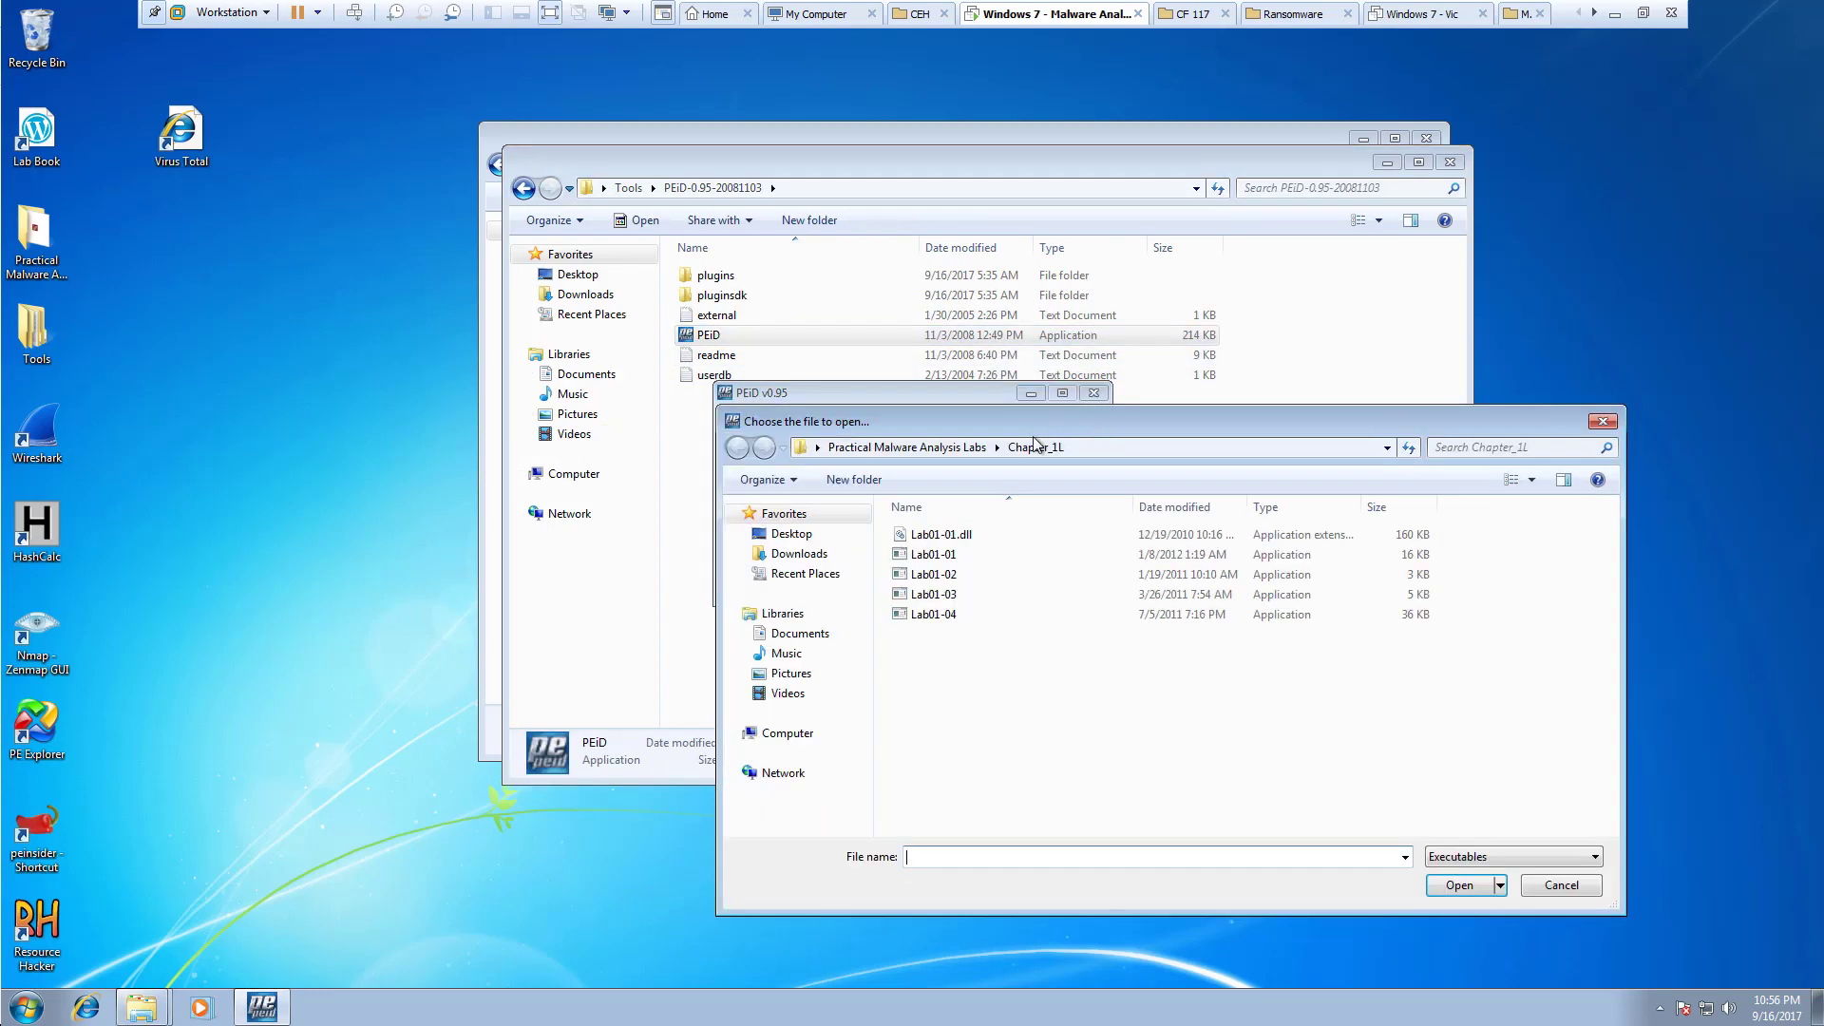
{"action": "double_click", "coordinate": [943, 577]}
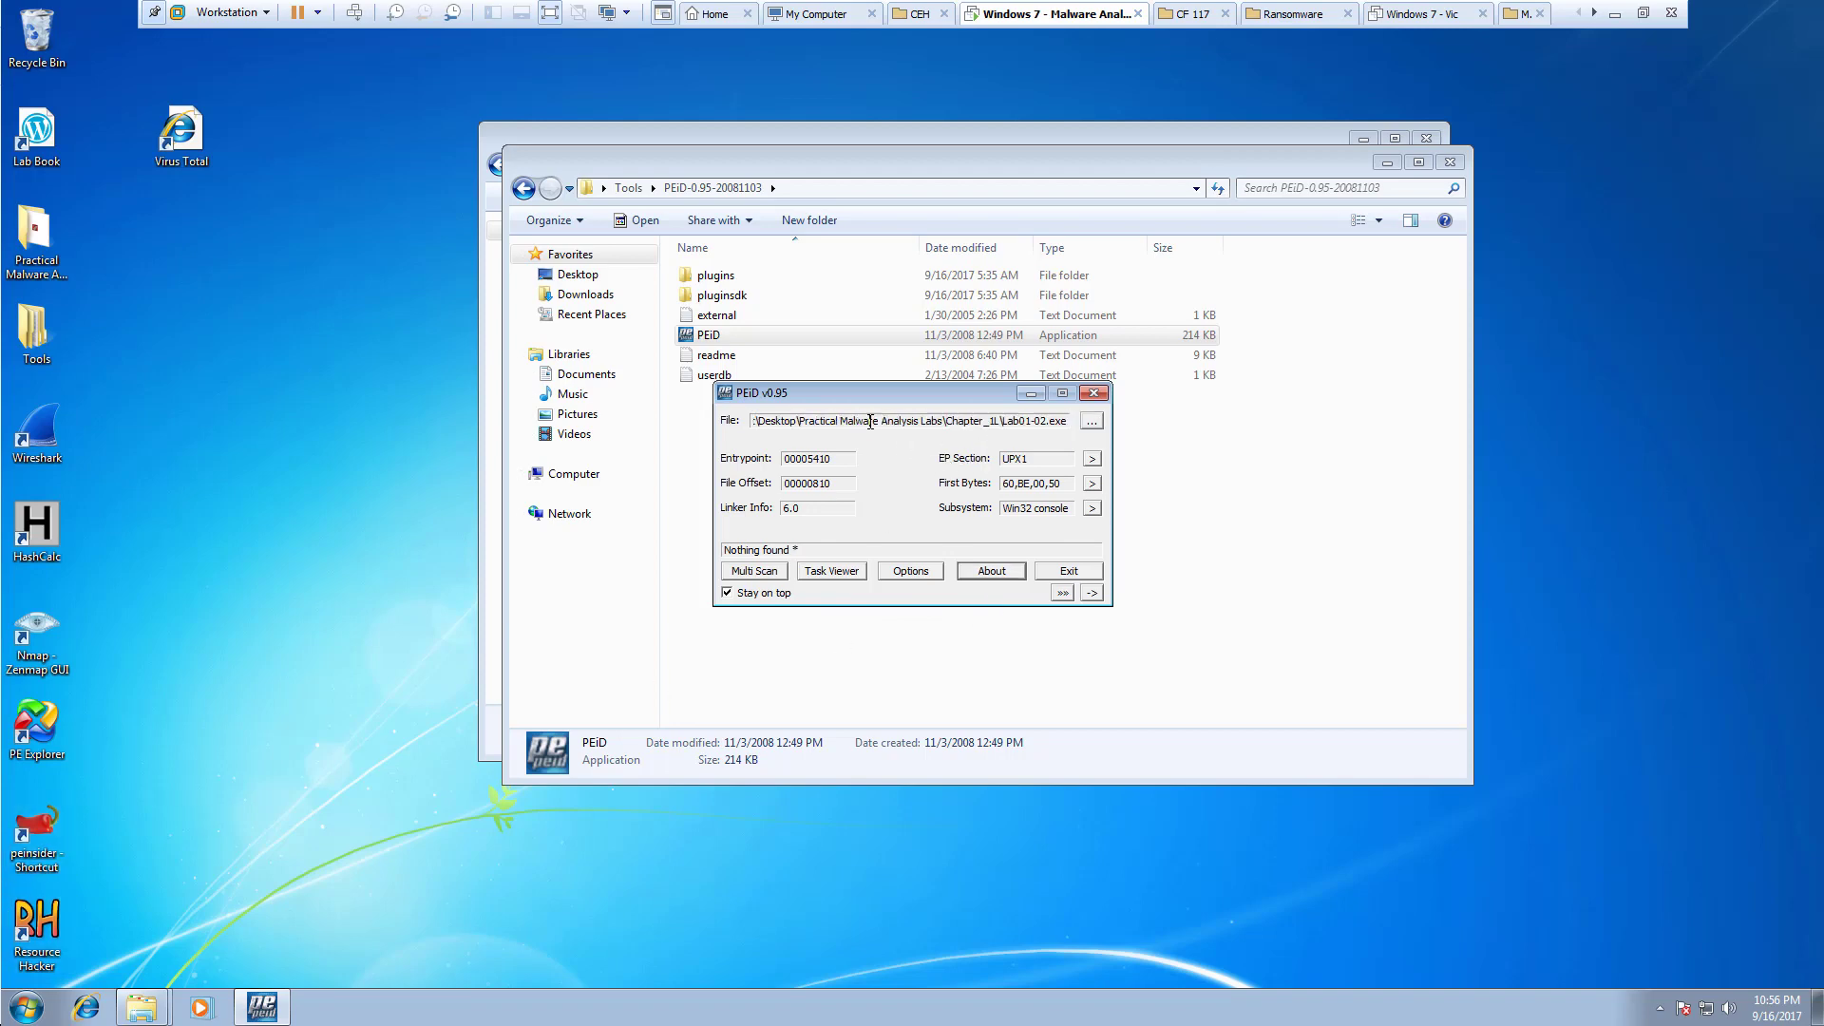
{"action": "left_click_drag", "start_coordinate": [848, 421], "coordinate": [1049, 470]}
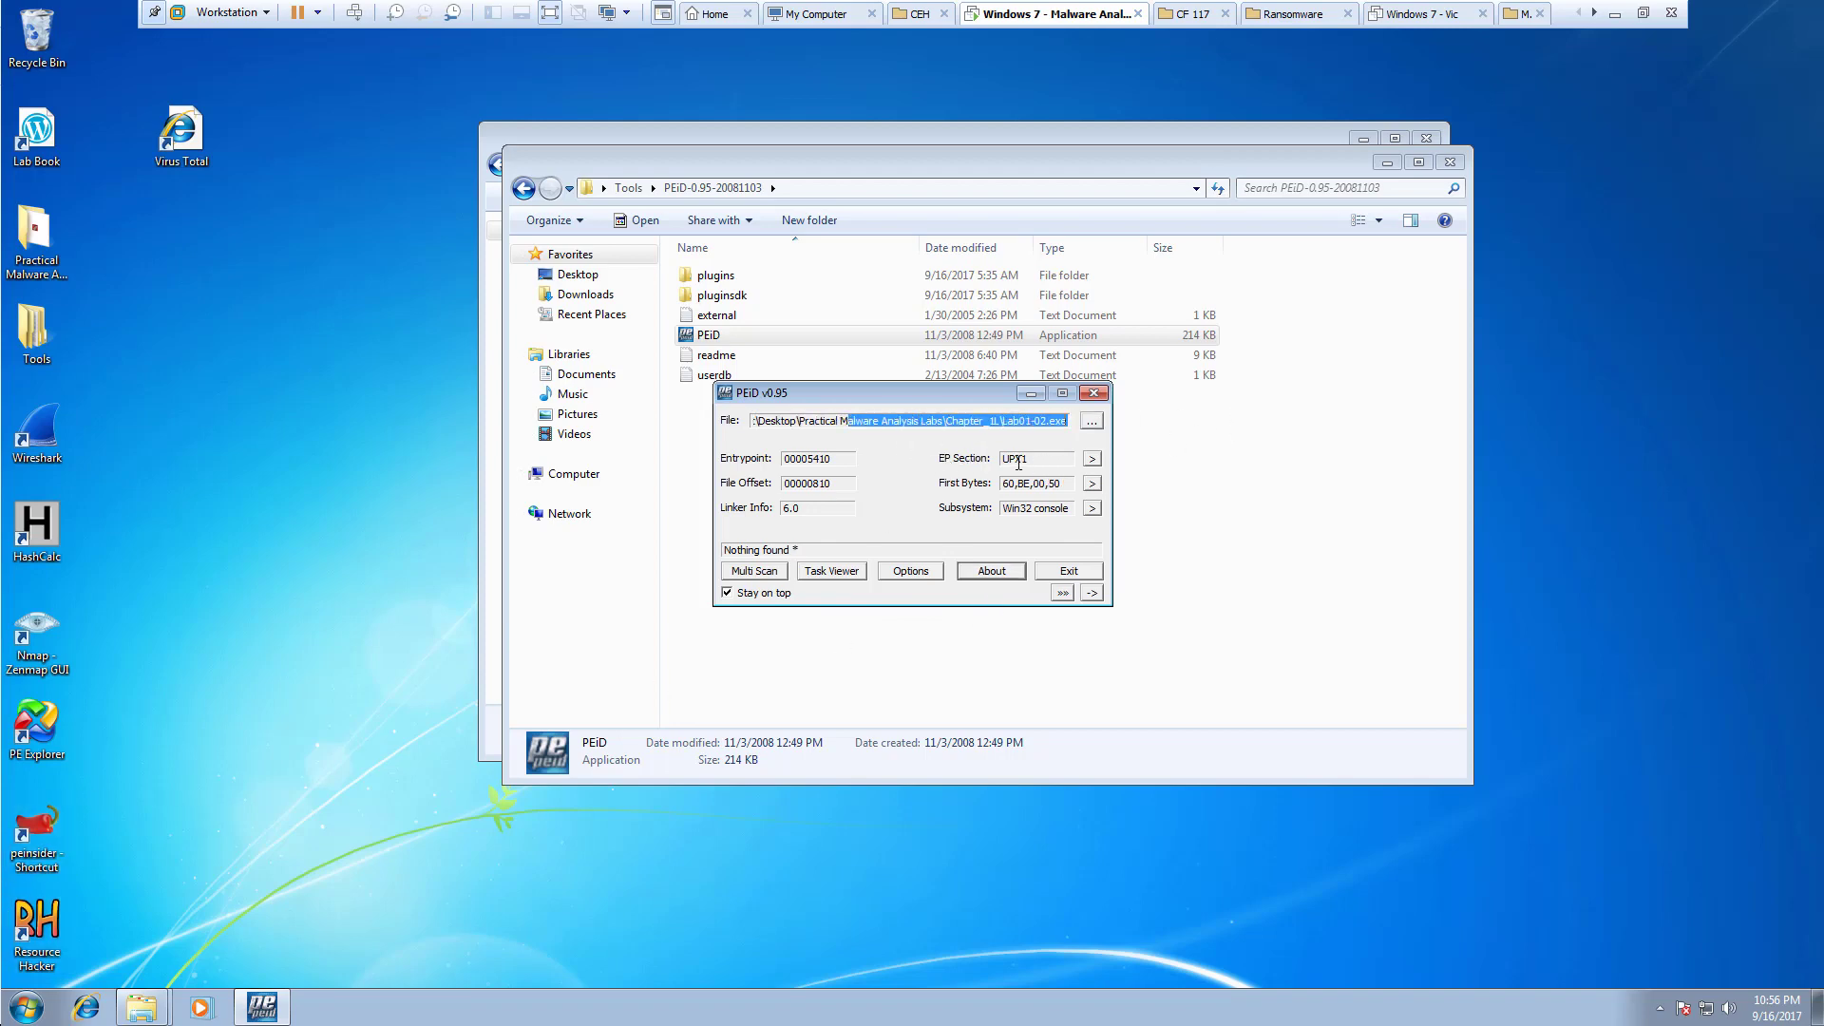
{"action": "double_click", "coordinate": [1007, 460]}
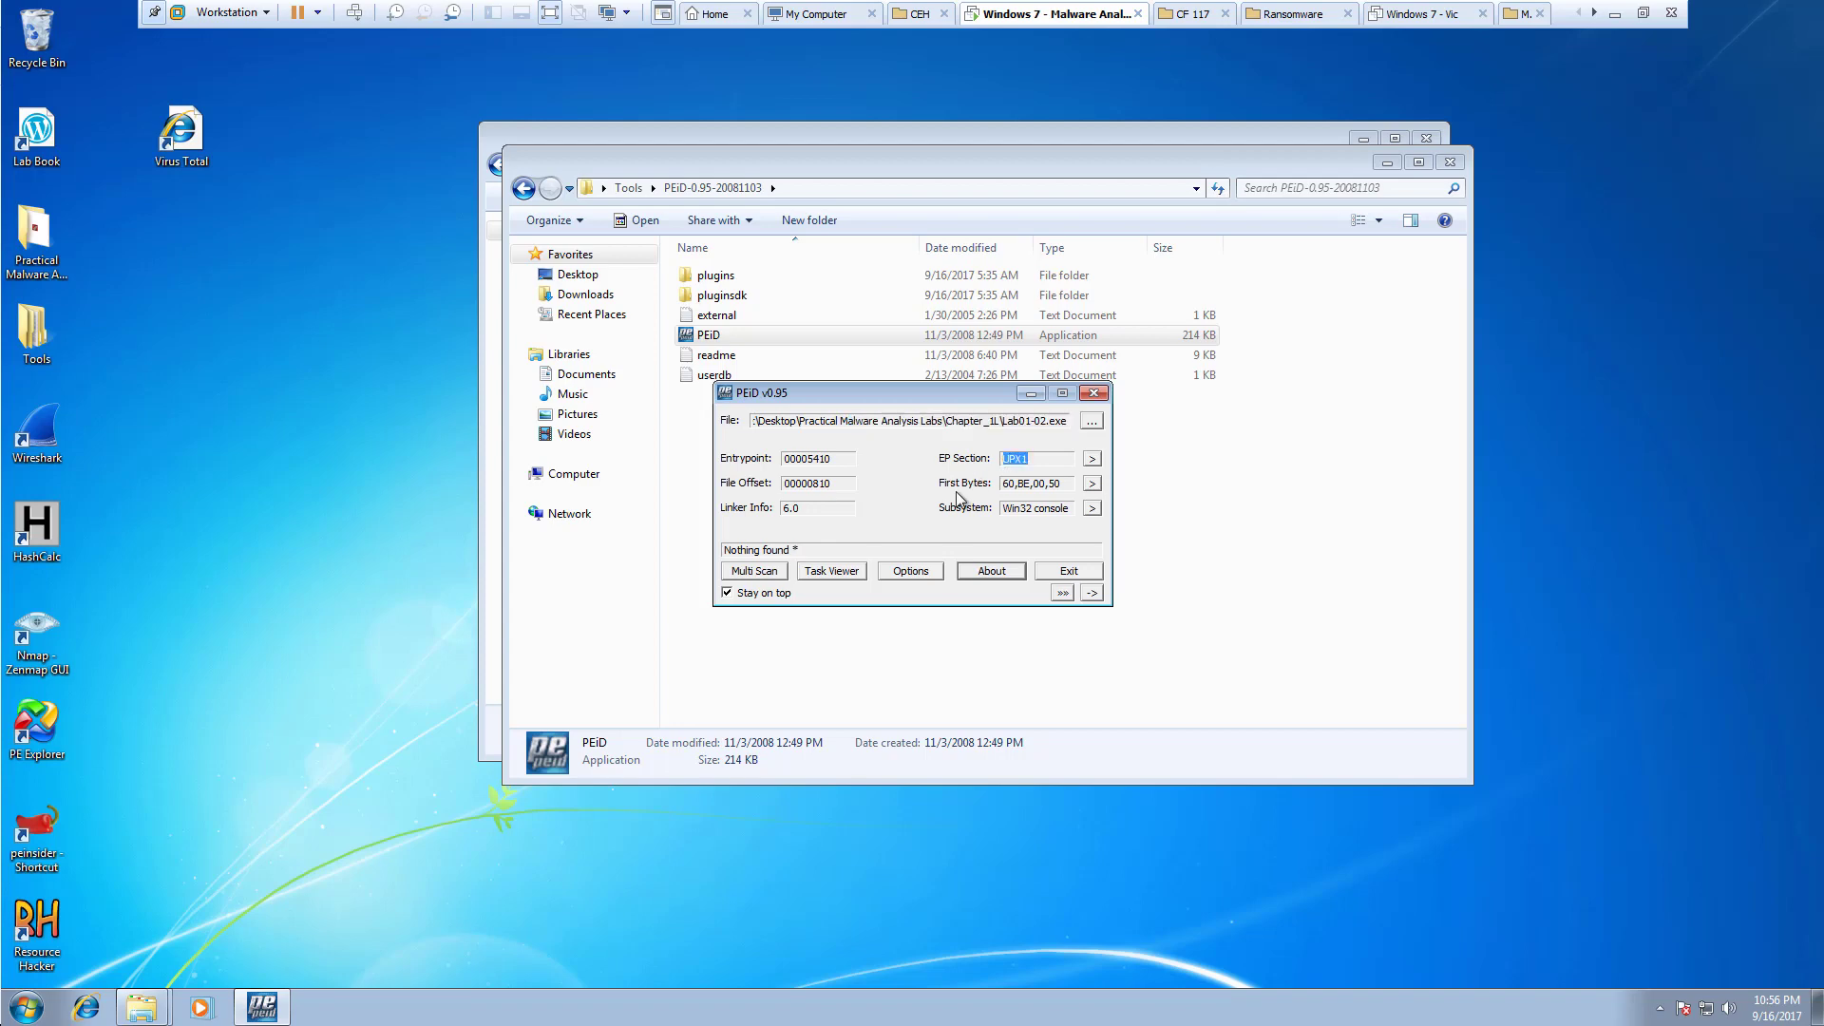
Browse the UPX0, UPX1 and UPX2 sections in the section viewer, then close PEiD.
{"action": "left_click", "coordinate": [1093, 459]}
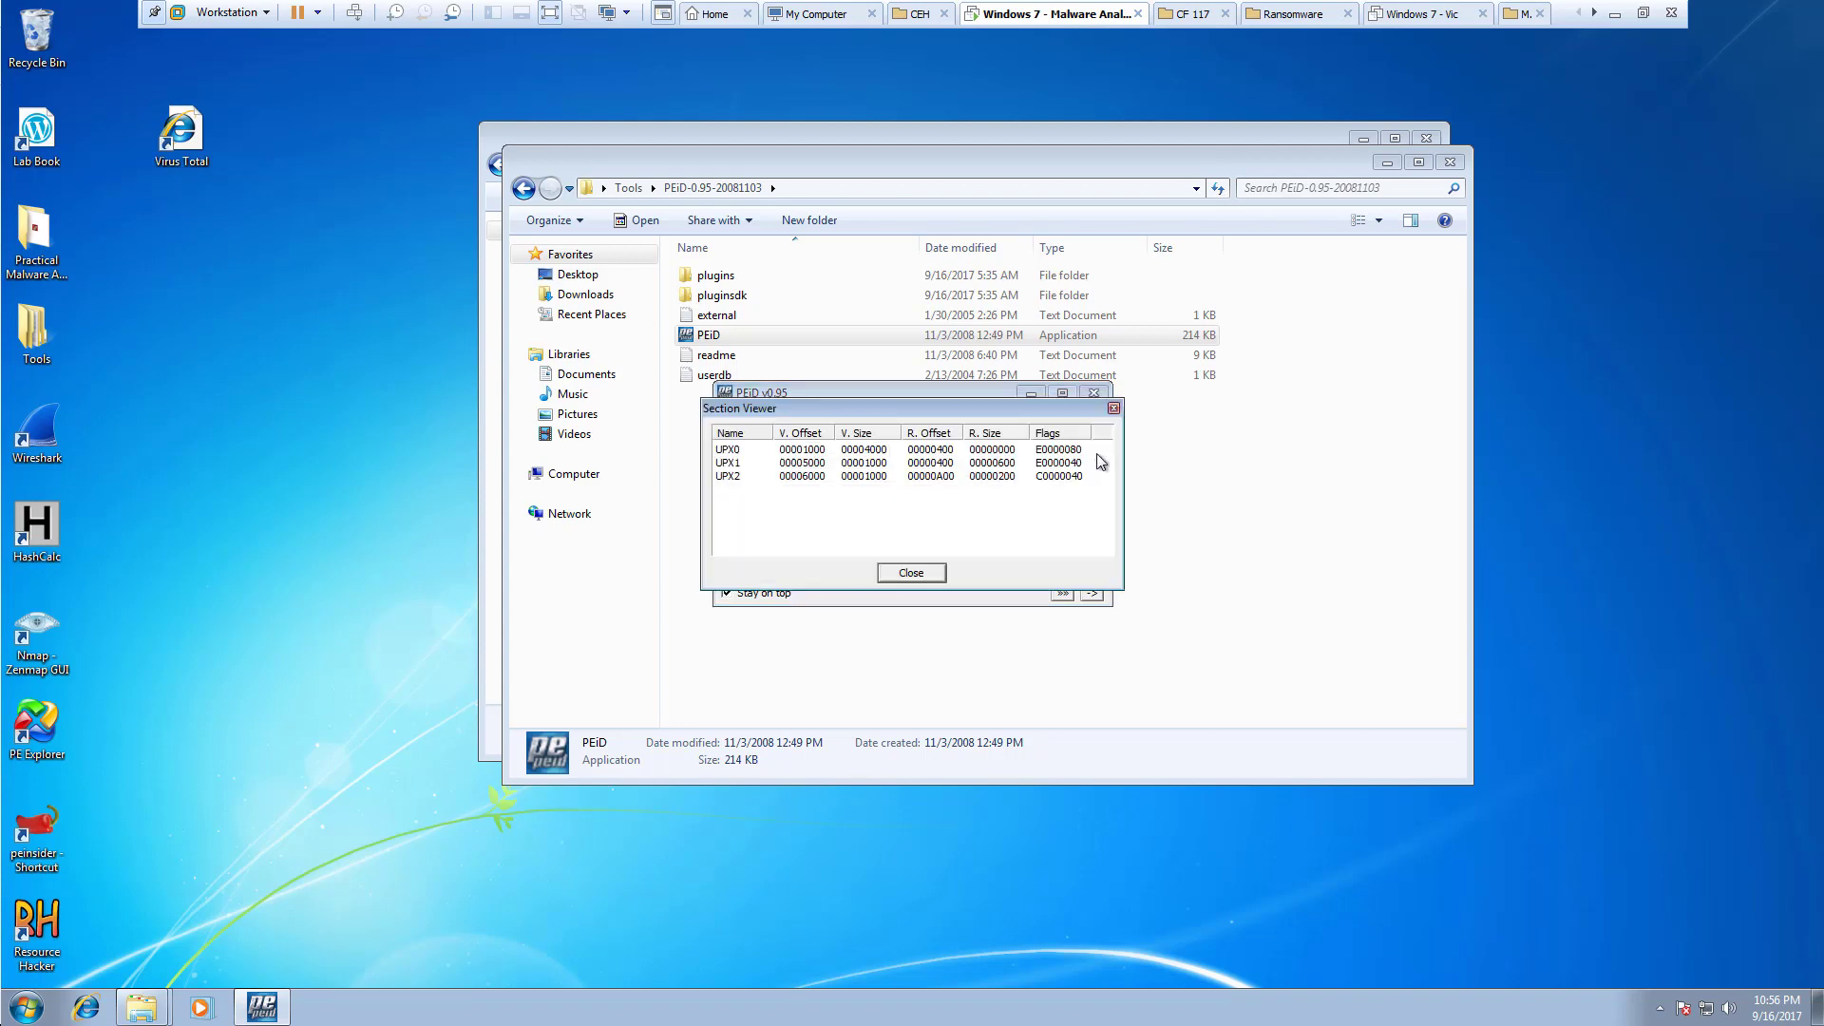
{"action": "left_click", "coordinate": [751, 466]}
{"action": "left_click", "coordinate": [746, 450]}
{"action": "left_click", "coordinate": [745, 462]}
{"action": "left_click", "coordinate": [746, 476]}
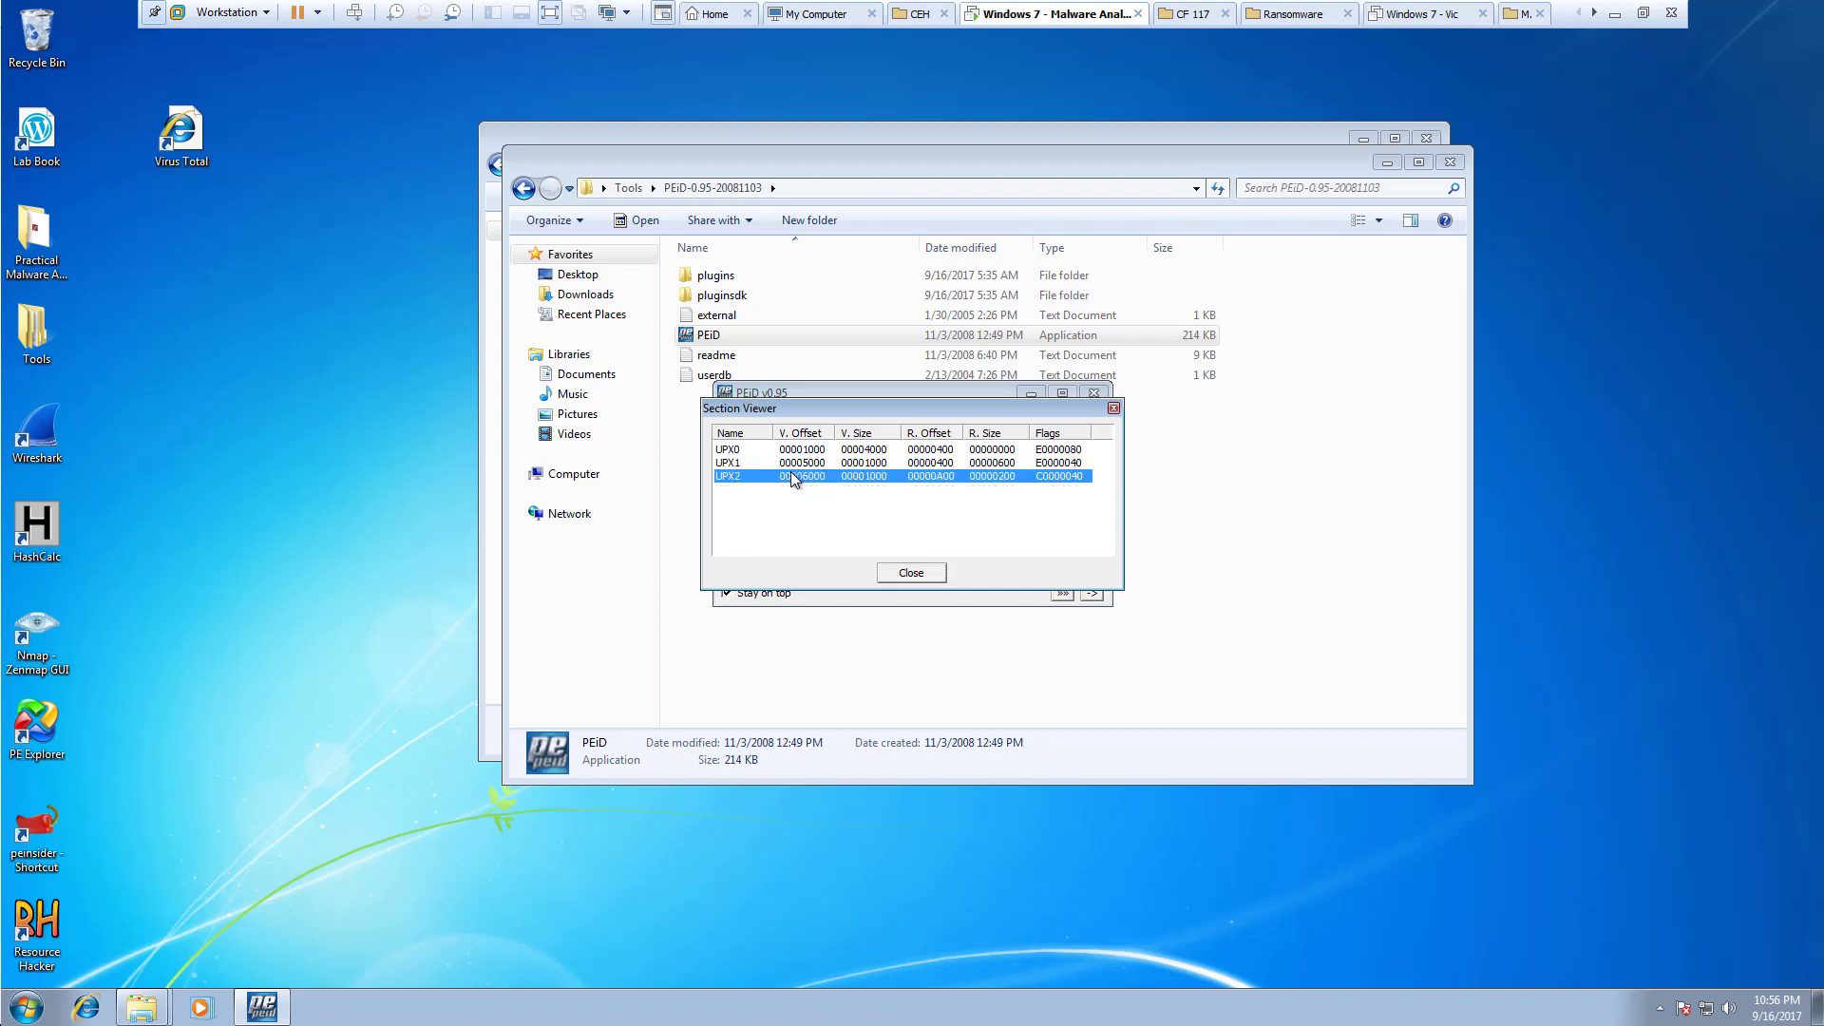
{"action": "left_click", "coordinate": [1113, 409]}
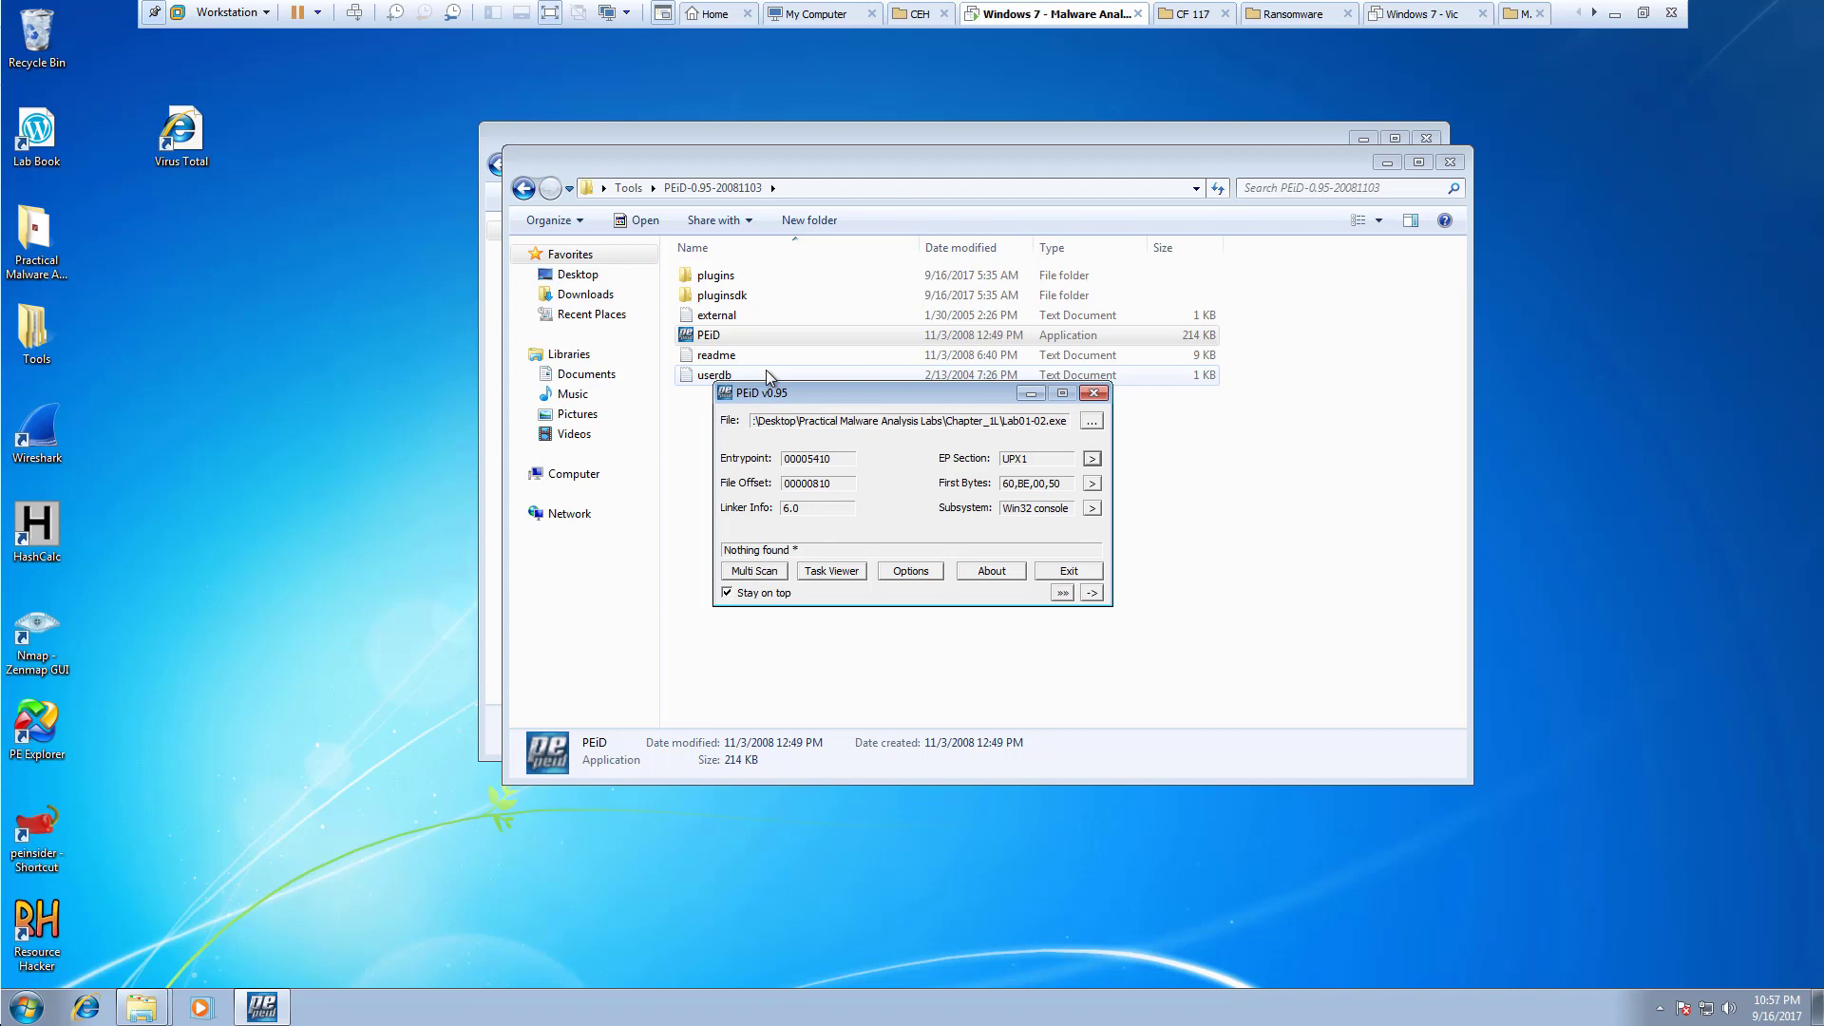
{"action": "left_click", "coordinate": [1090, 393]}
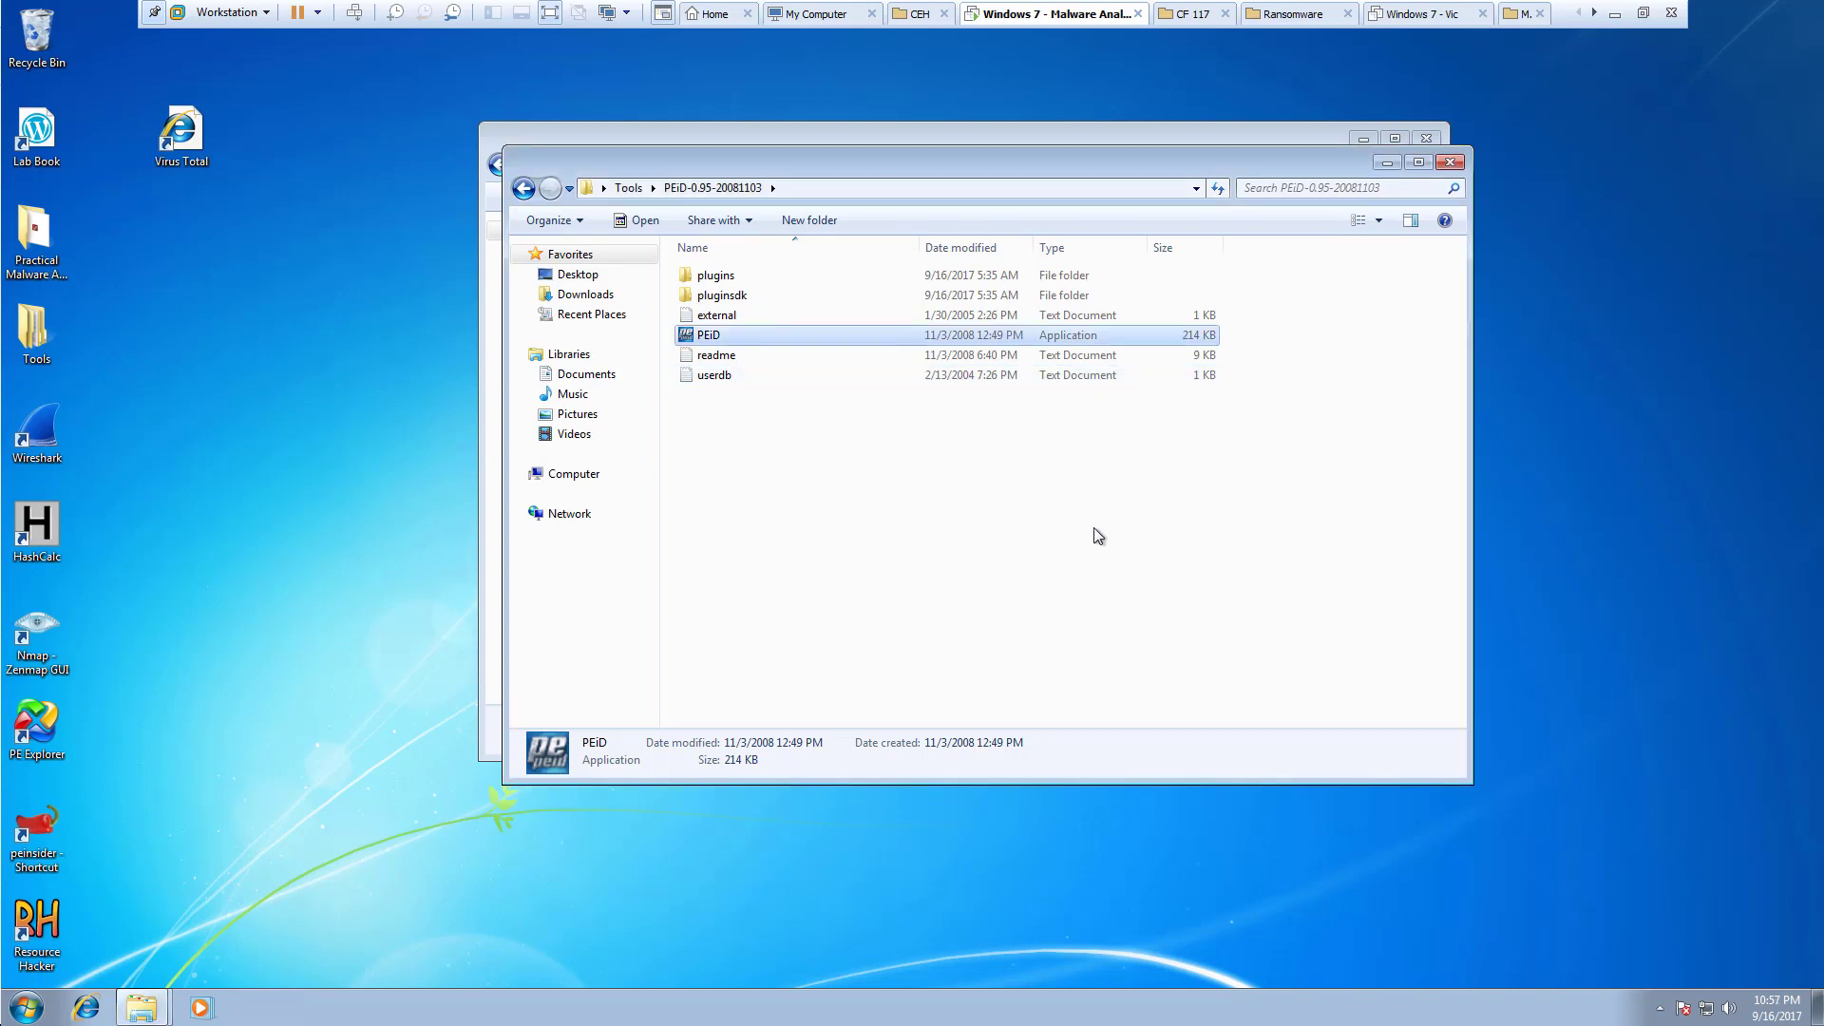
Copy upx.exe from the Tools\upx394w folder.
{"action": "key", "text": "BackSpace"}
{"action": "double_click", "coordinate": [733, 553]}
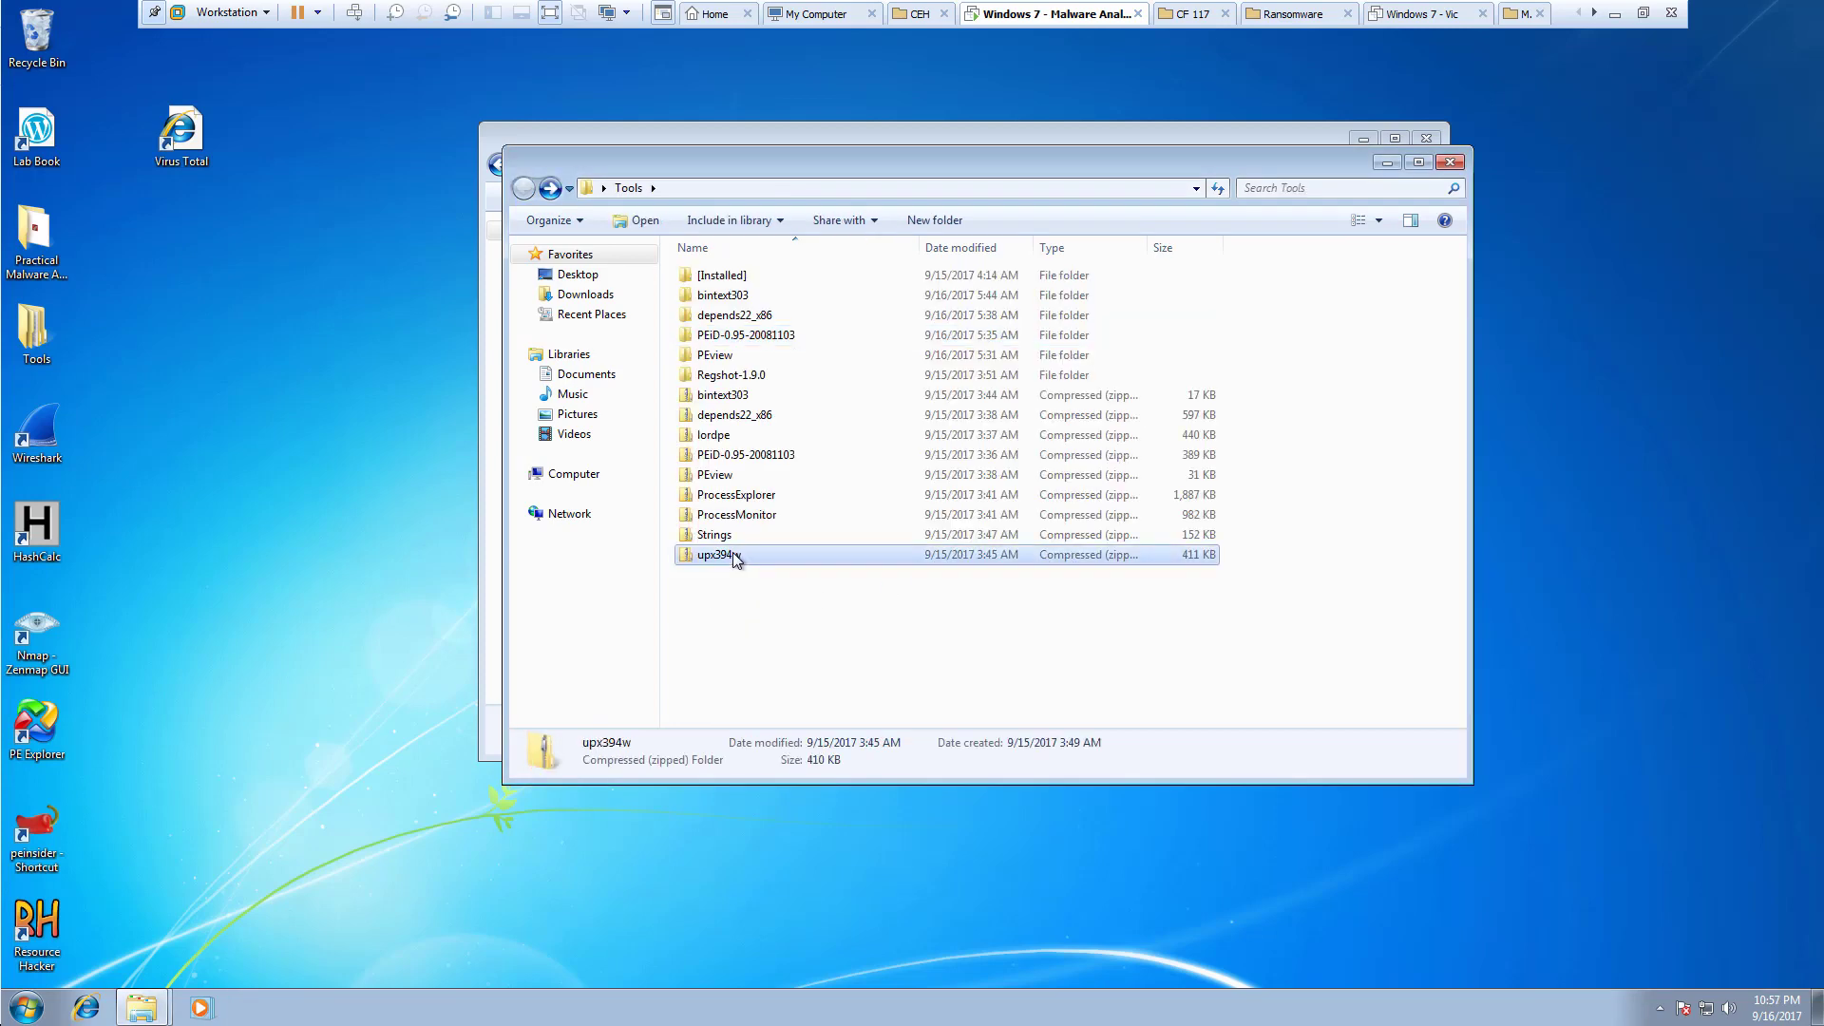
{"action": "double_click", "coordinate": [718, 282]}
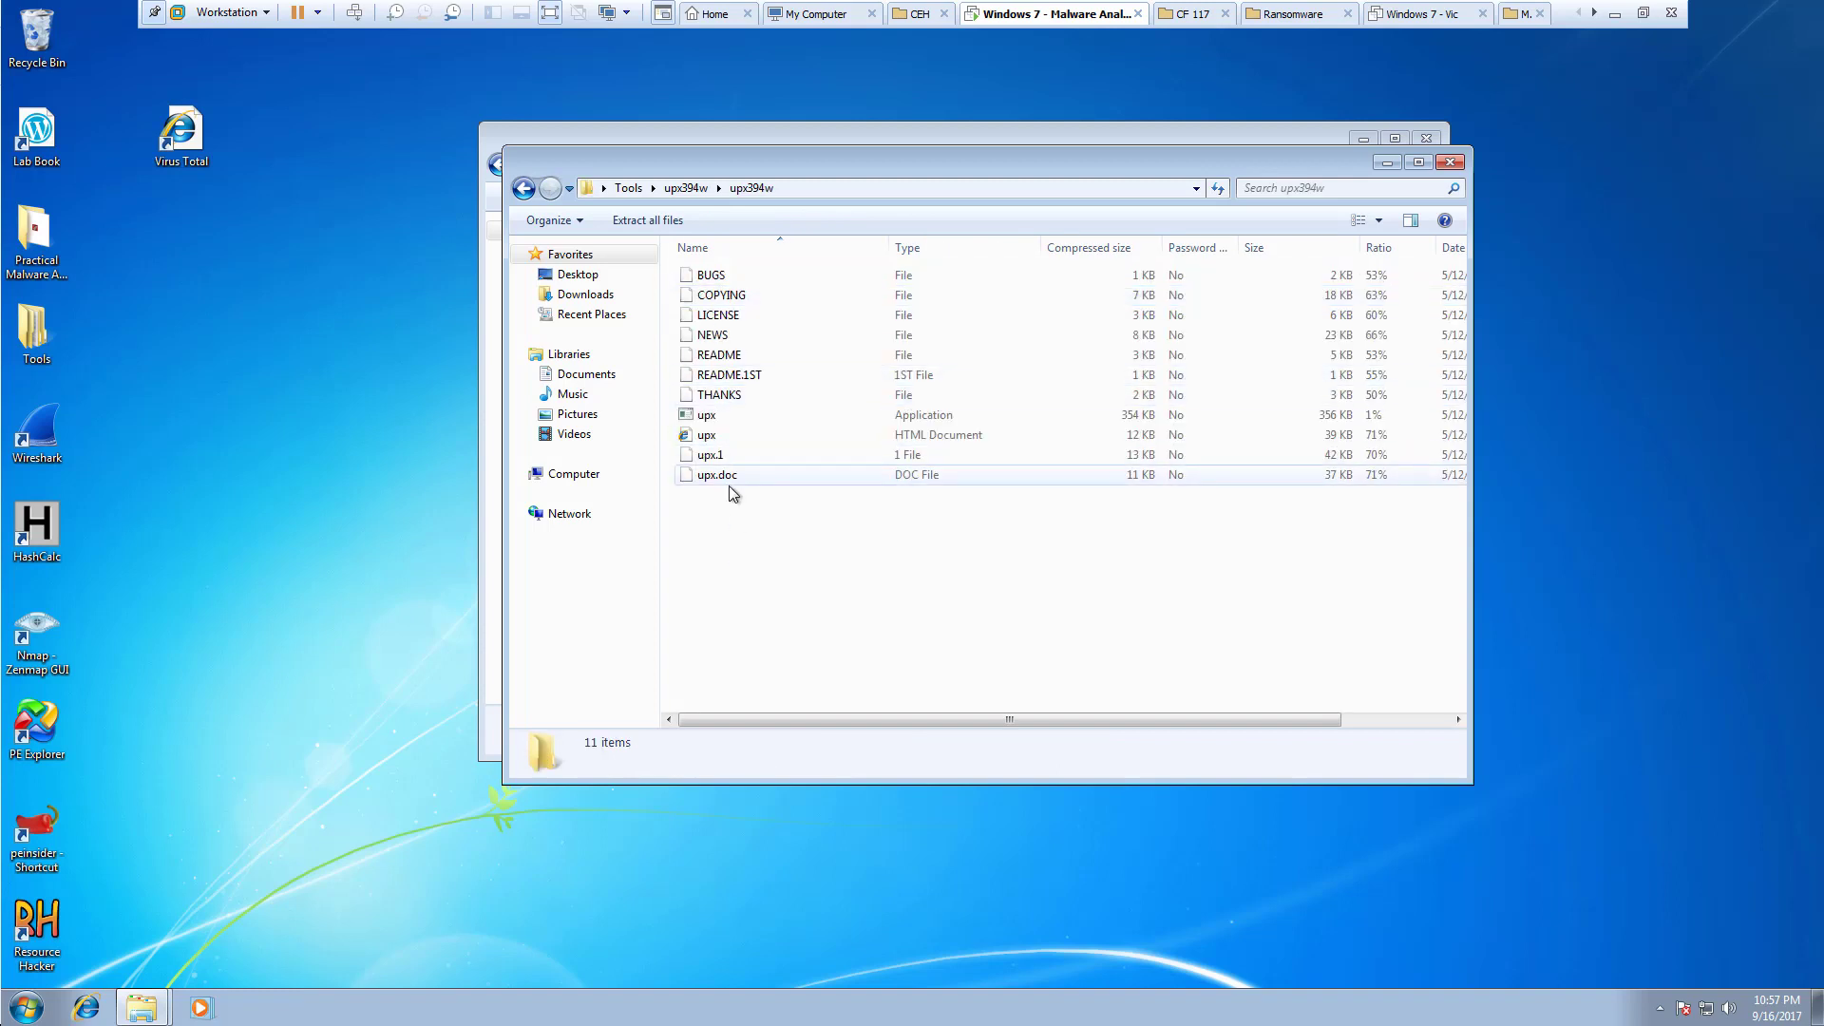
{"action": "left_click", "coordinate": [708, 416]}
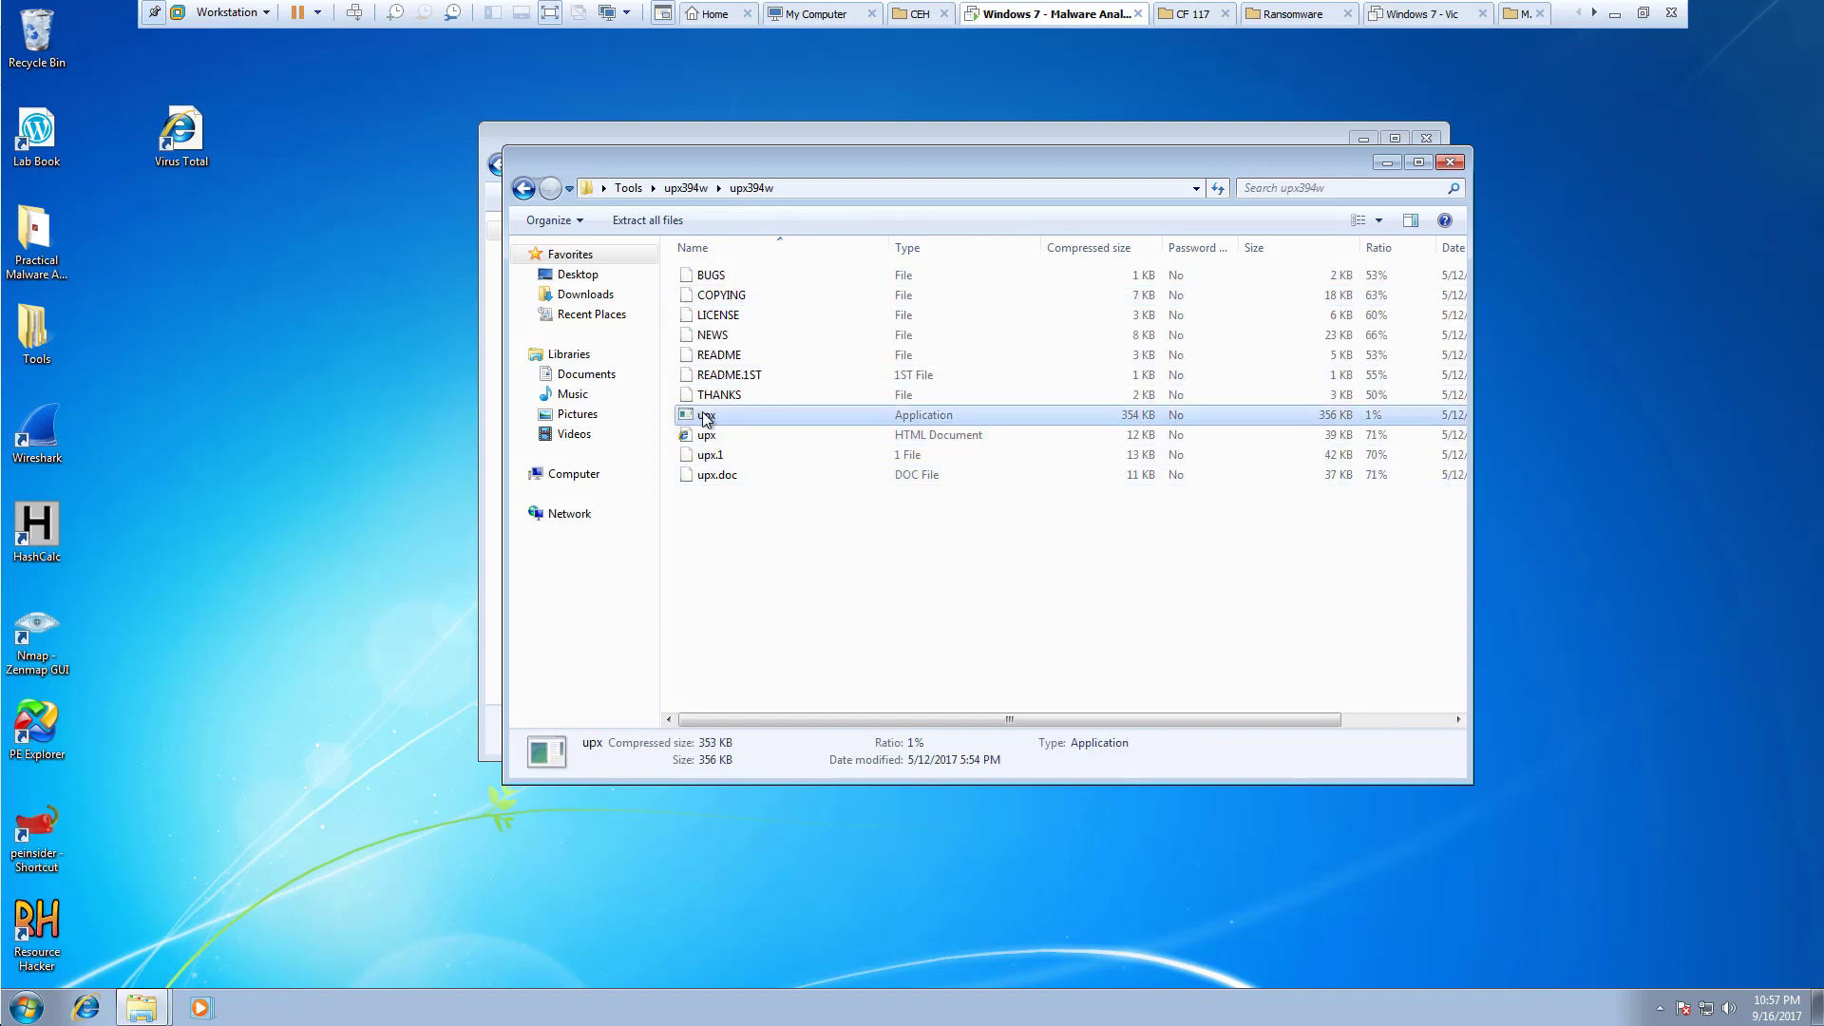
{"action": "right_click", "coordinate": [708, 419]}
{"action": "left_click", "coordinate": [749, 474]}
{"action": "left_click", "coordinate": [779, 579]}
Open a command console and try running upx, which isn't recognised yet.
{"action": "key", "text": "super+r"}
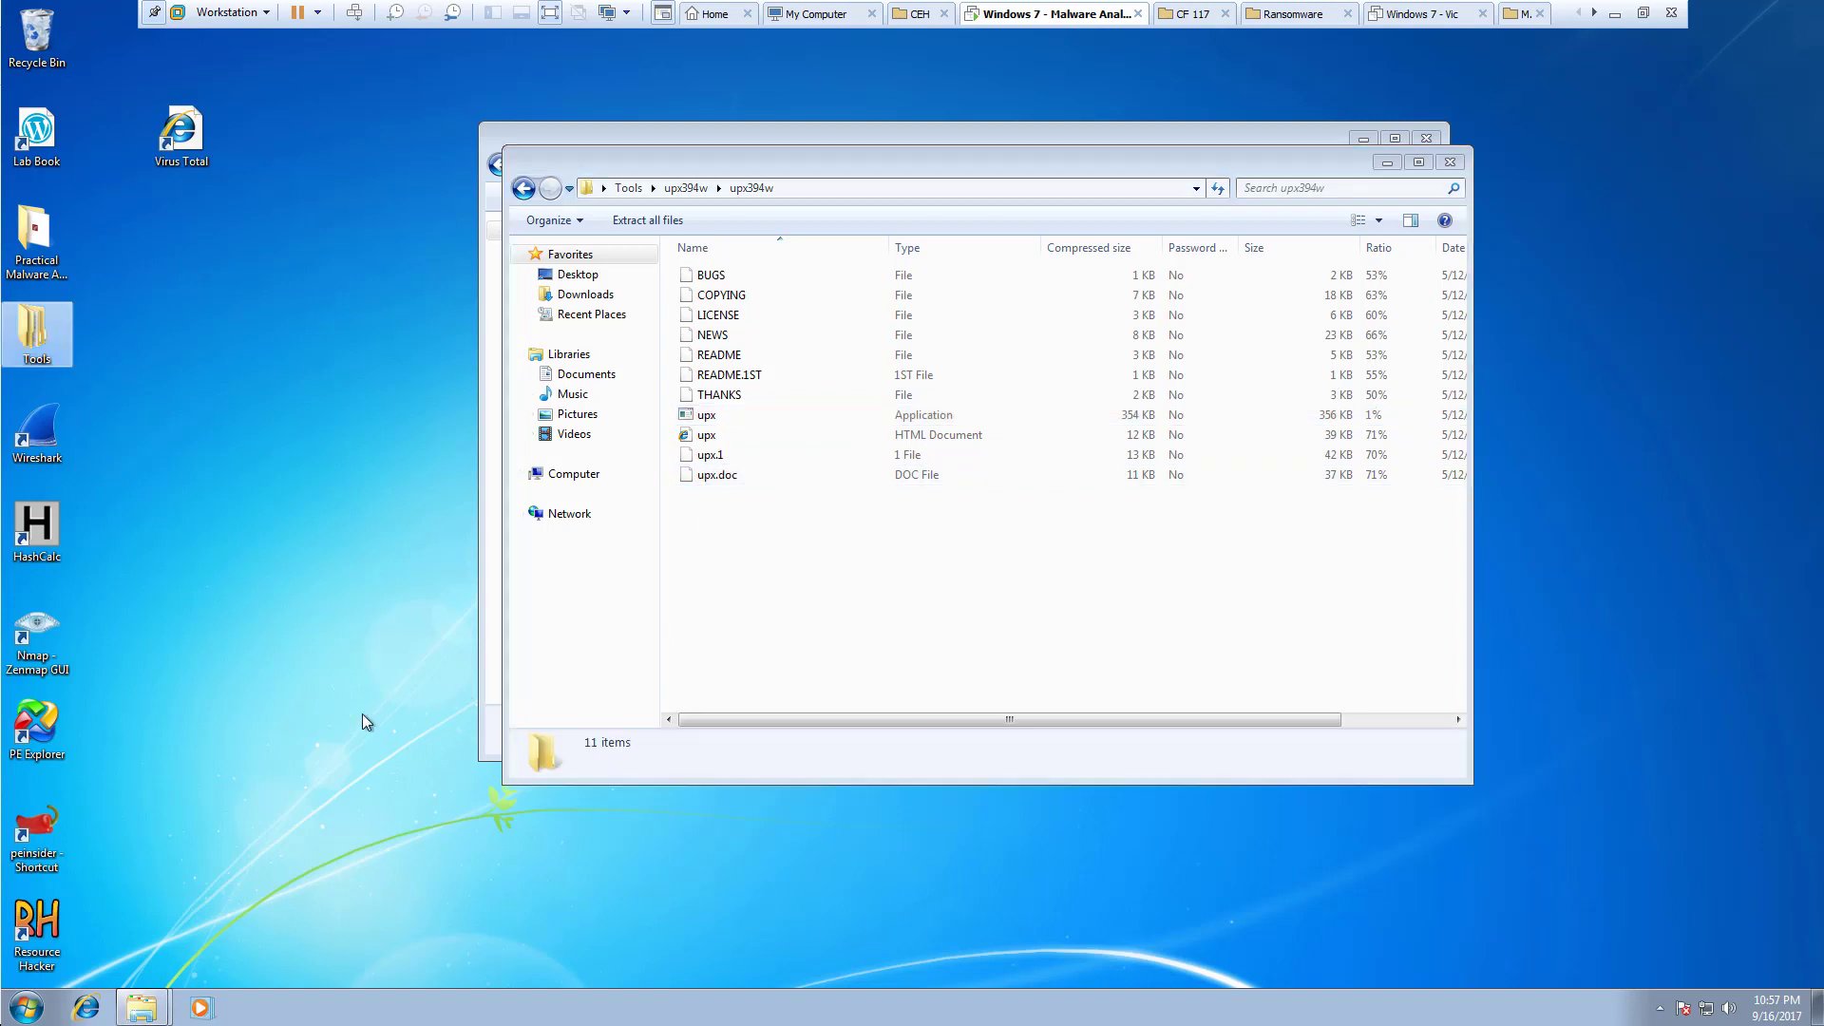
{"action": "key", "text": "Return"}
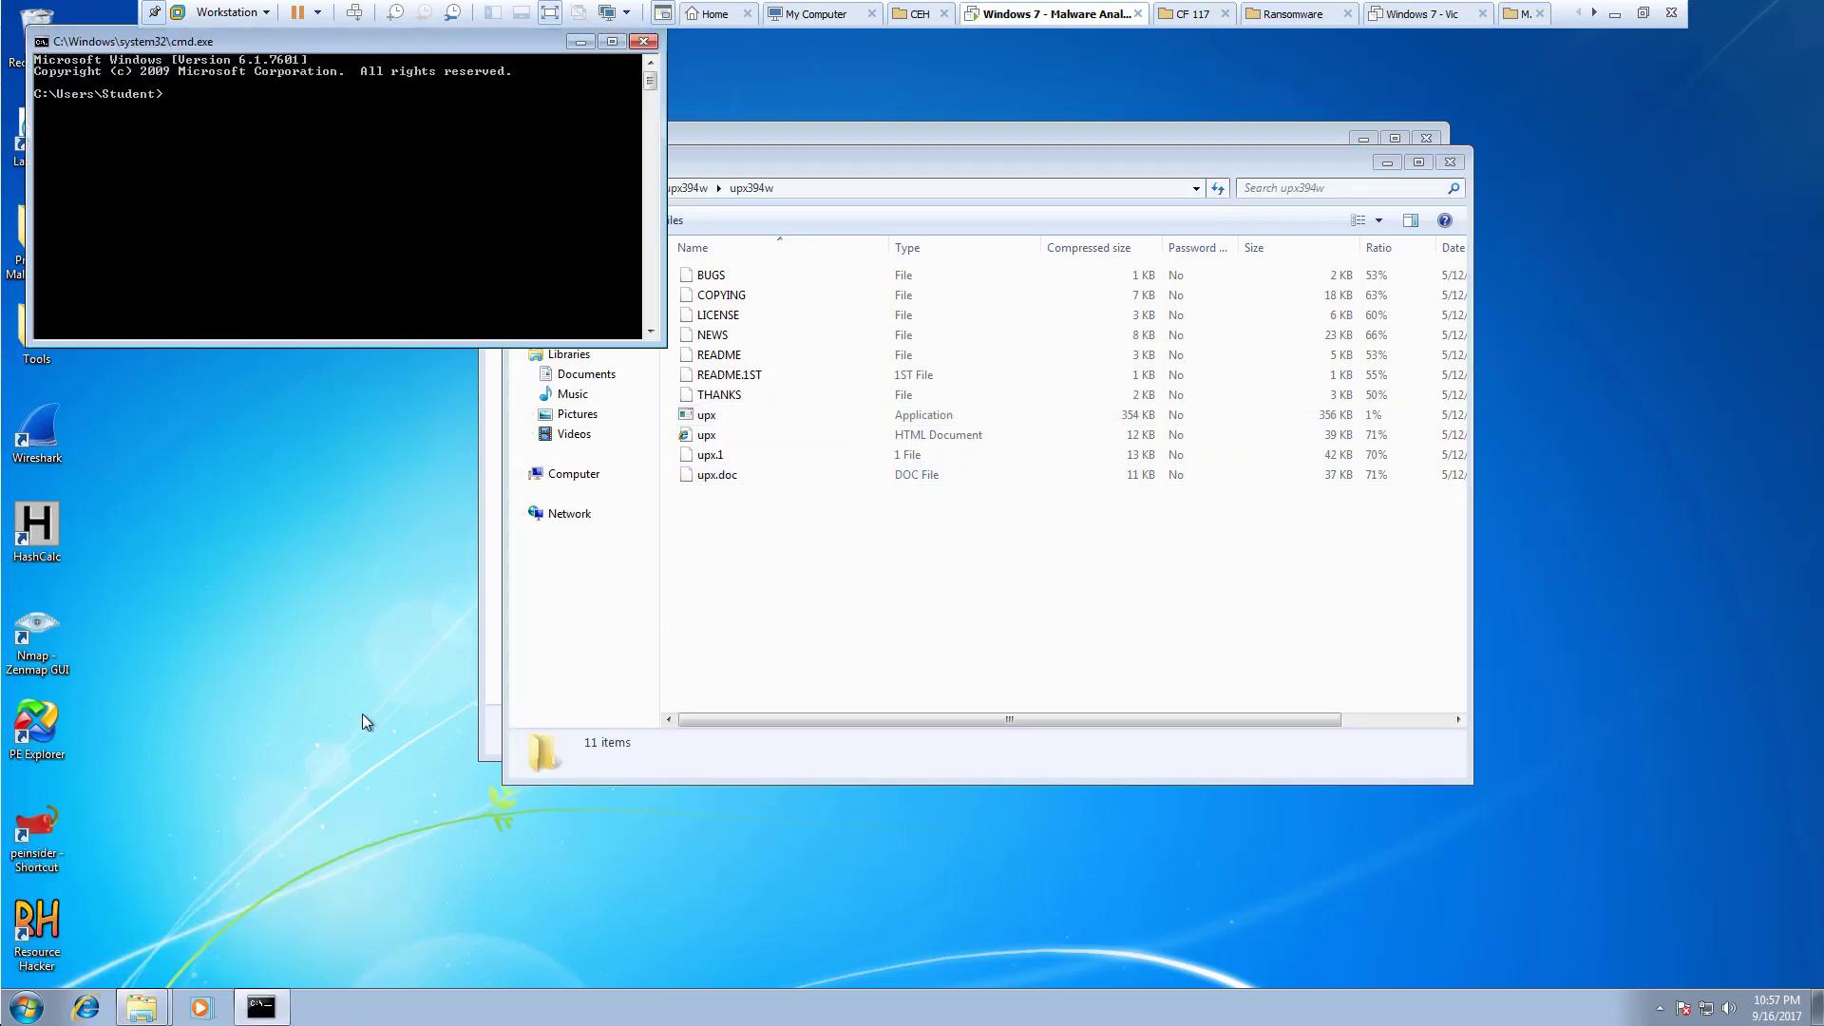
{"action": "type", "text": "upx"}
{"action": "key", "text": "Return"}
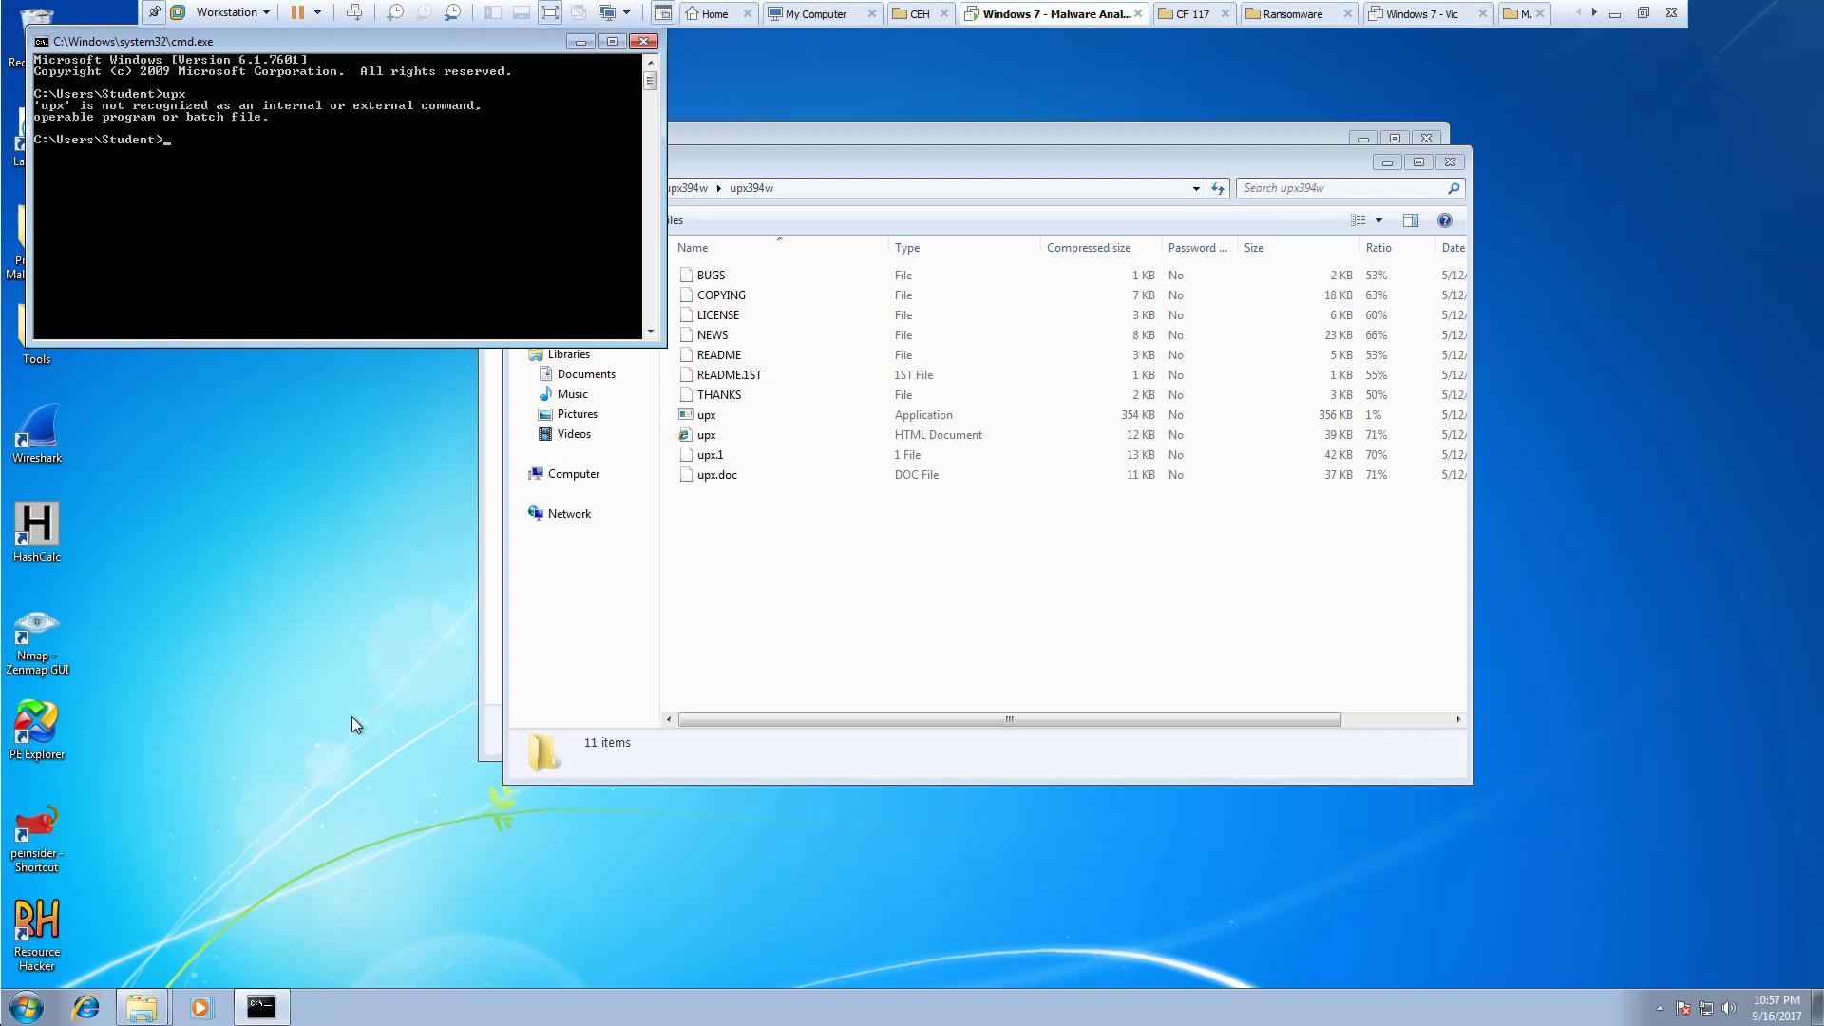
Paste upx.exe into C:\Windows\System32, granting administrator permission for the copy.
{"action": "left_click", "coordinate": [805, 643]}
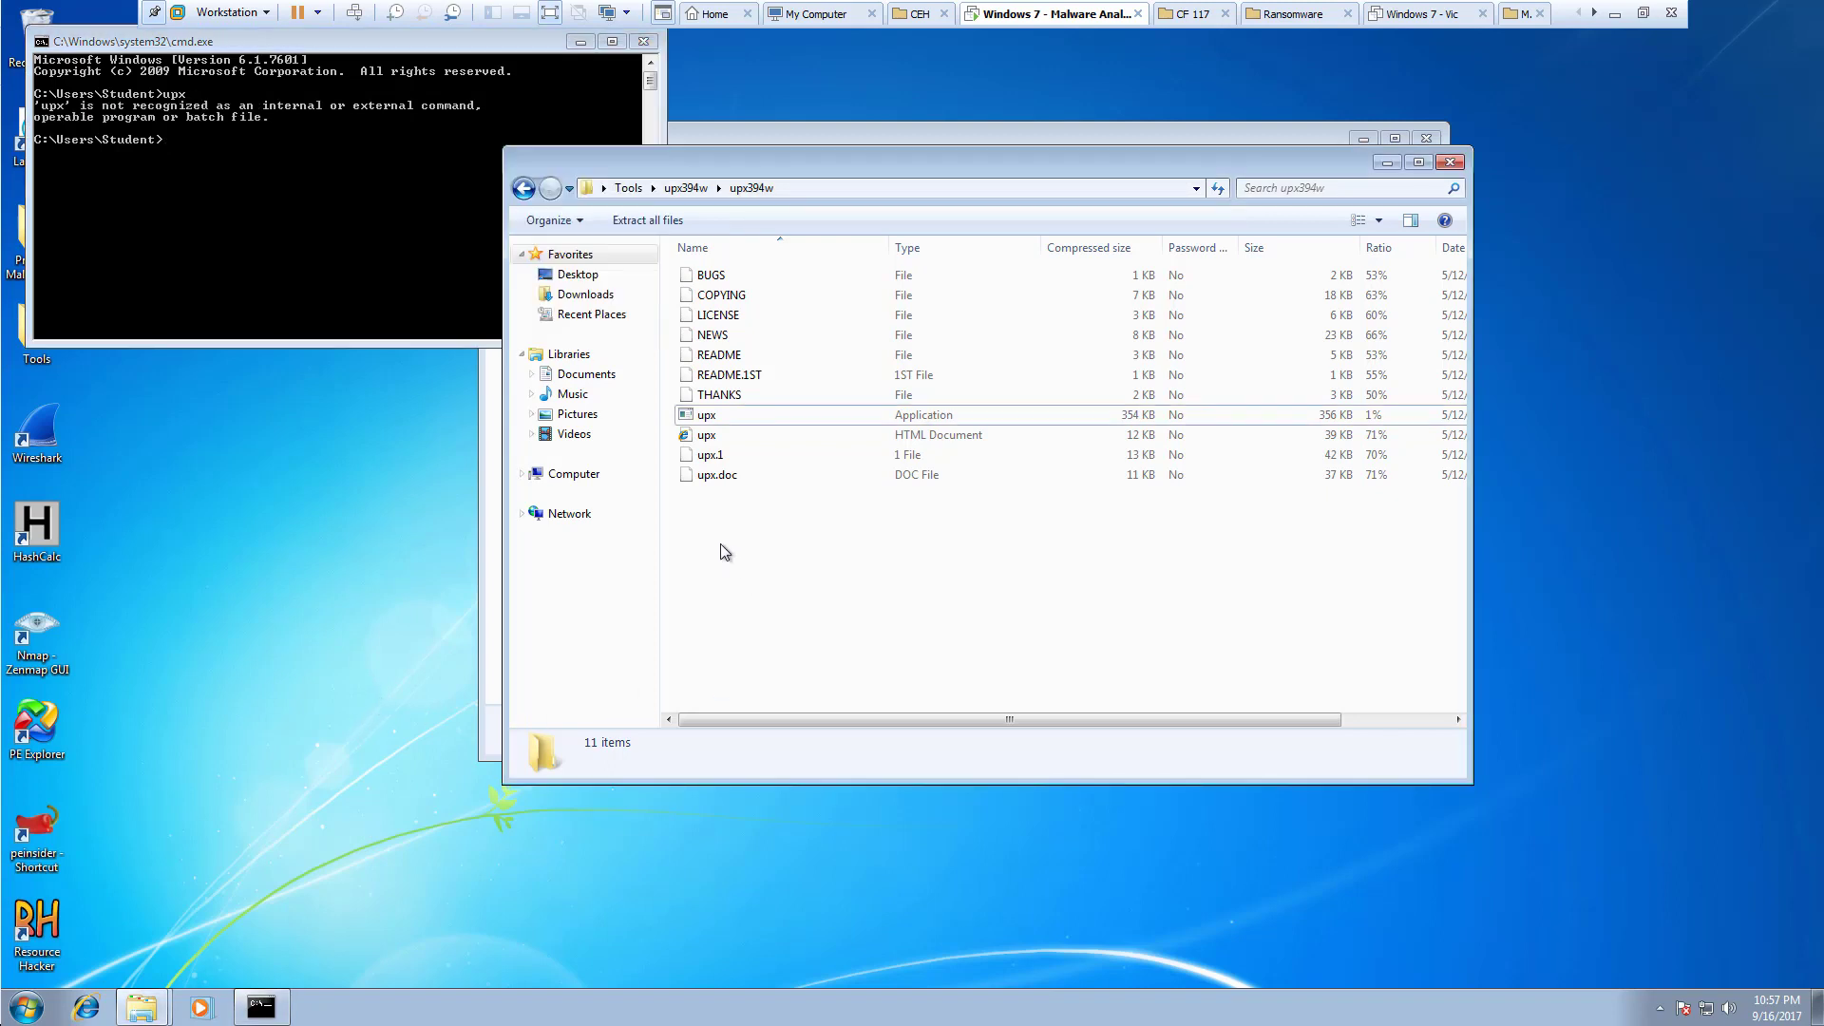
{"action": "left_click", "coordinate": [706, 415]}
{"action": "left_click", "coordinate": [590, 480]}
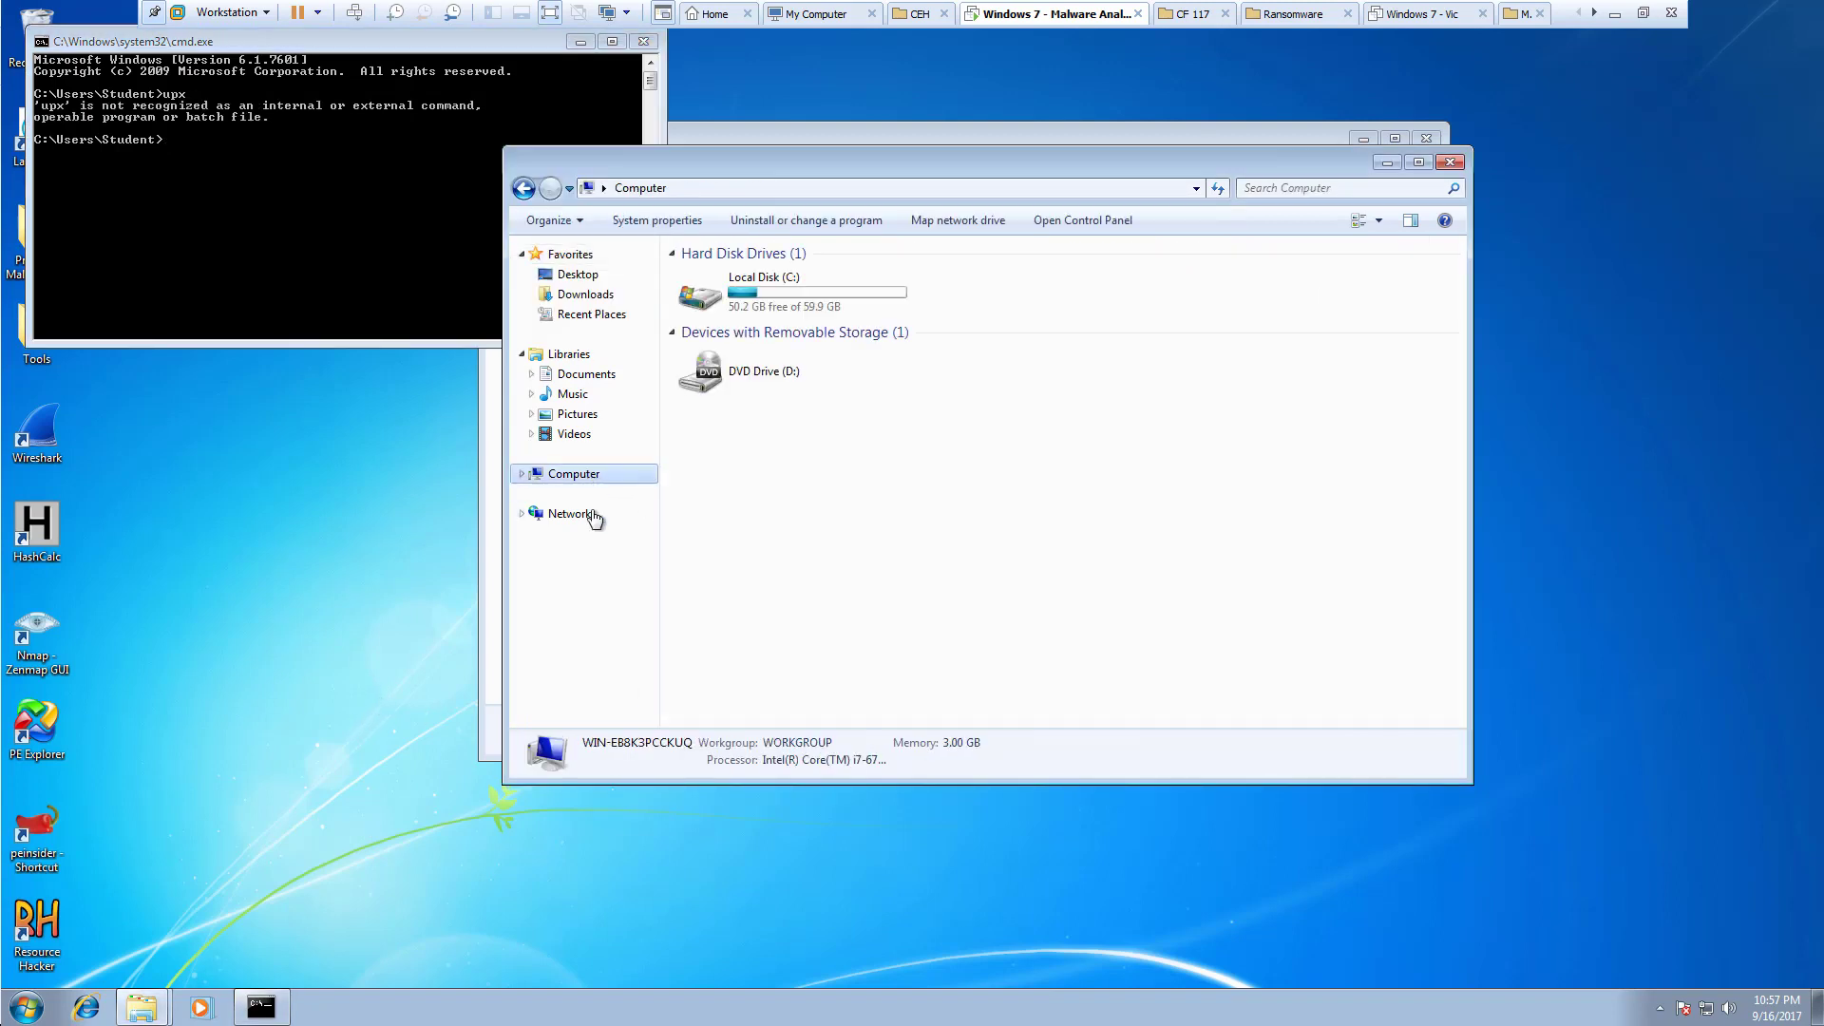
{"action": "double_click", "coordinate": [791, 316]}
{"action": "double_click", "coordinate": [714, 336]}
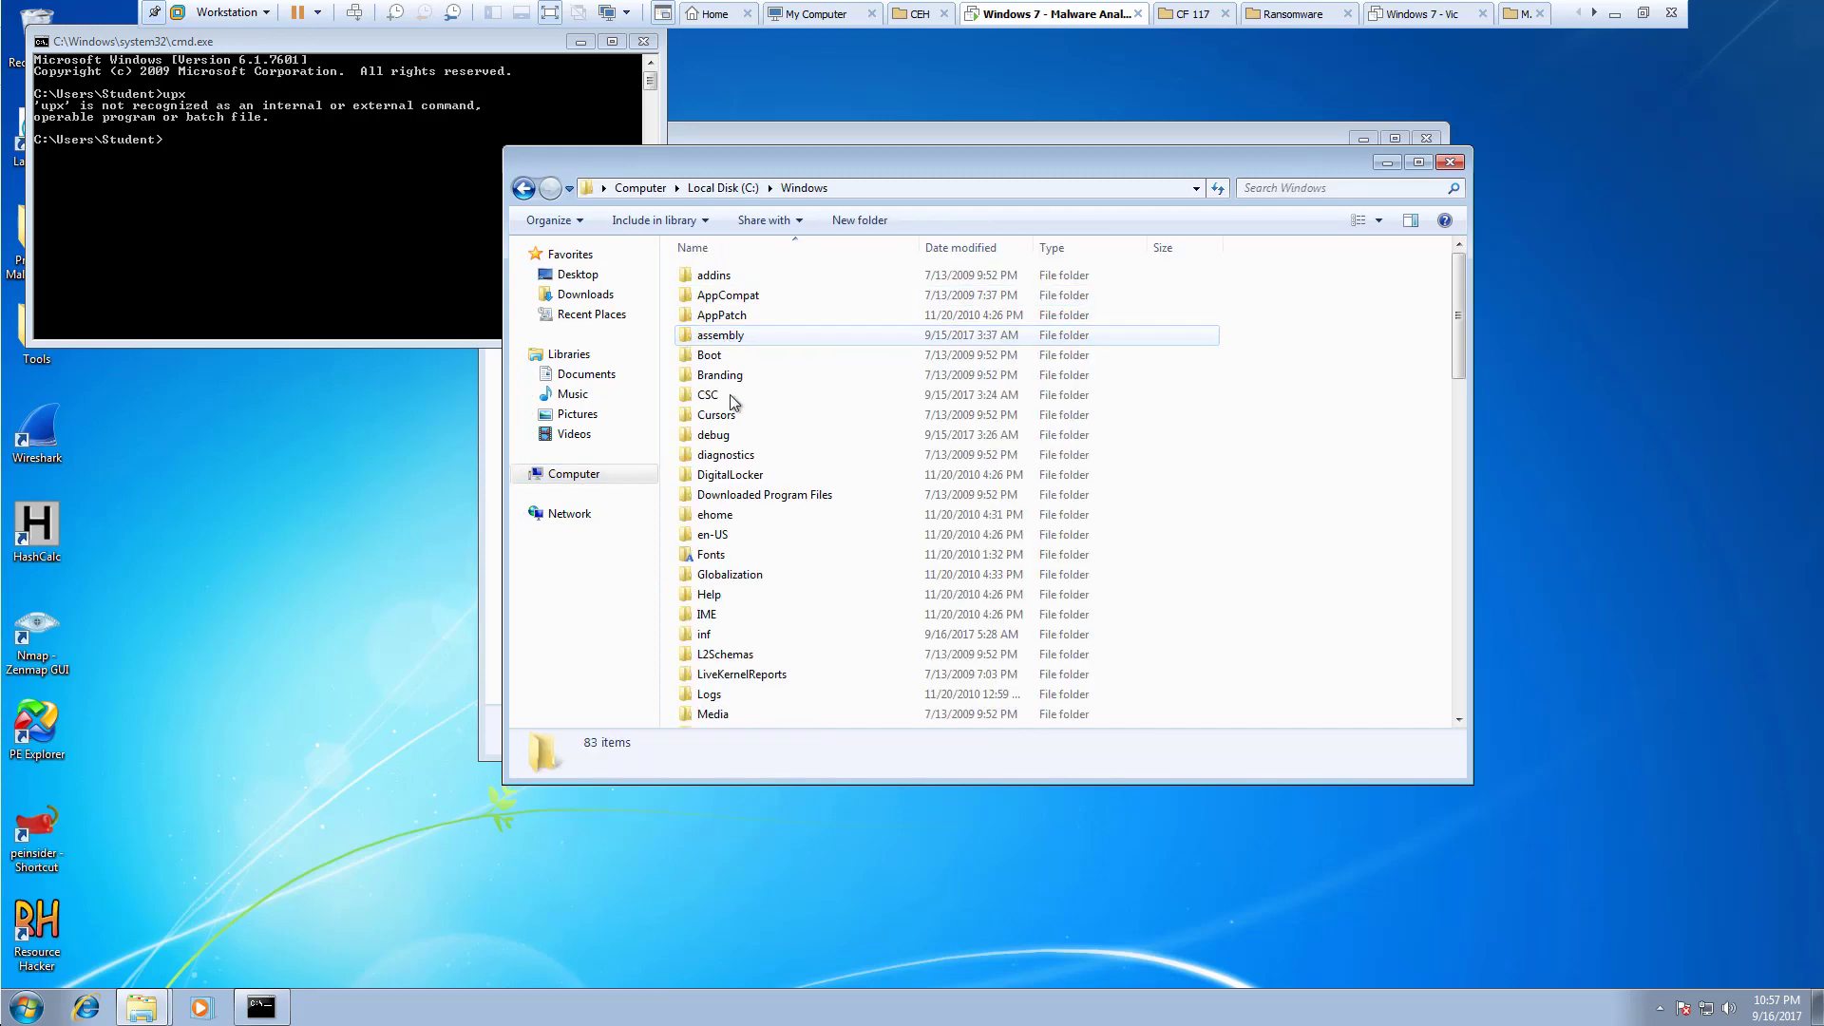
{"action": "scroll", "coordinate": [755, 558], "scroll_direction": "down", "scroll_amount": 4}
{"action": "type", "text": "system32"}
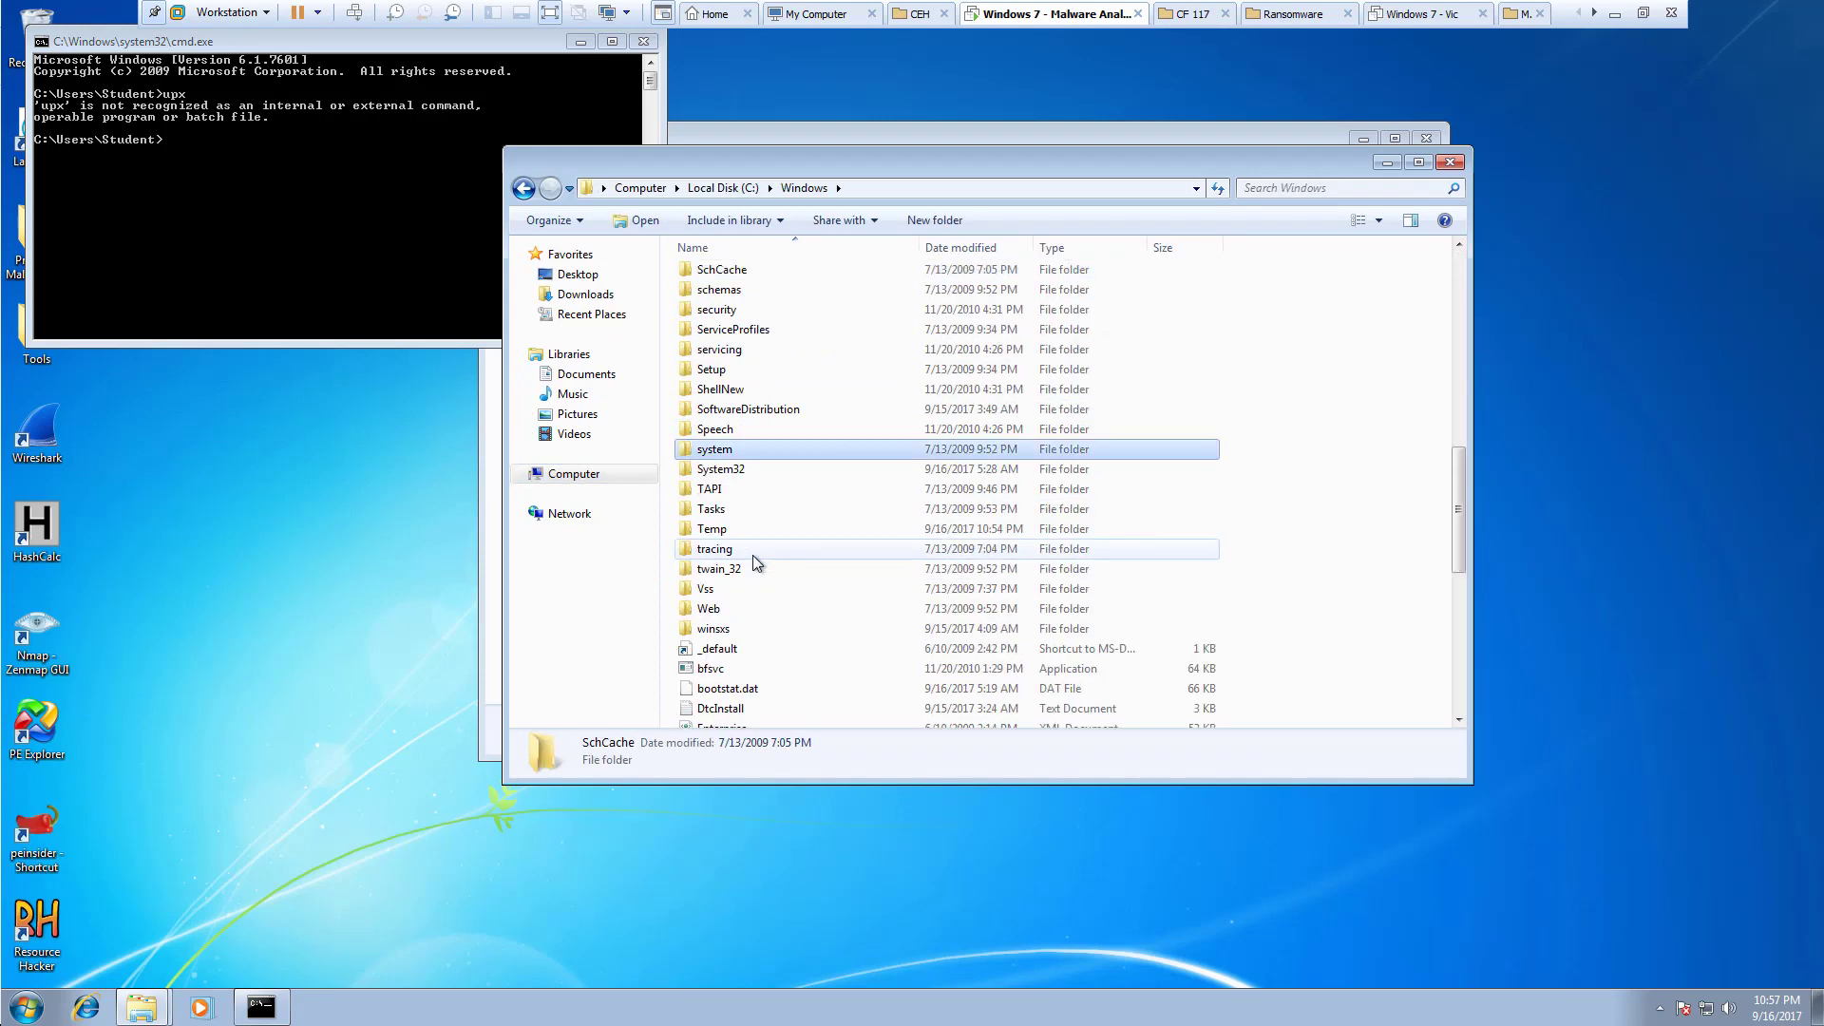
{"action": "key", "text": "Return"}
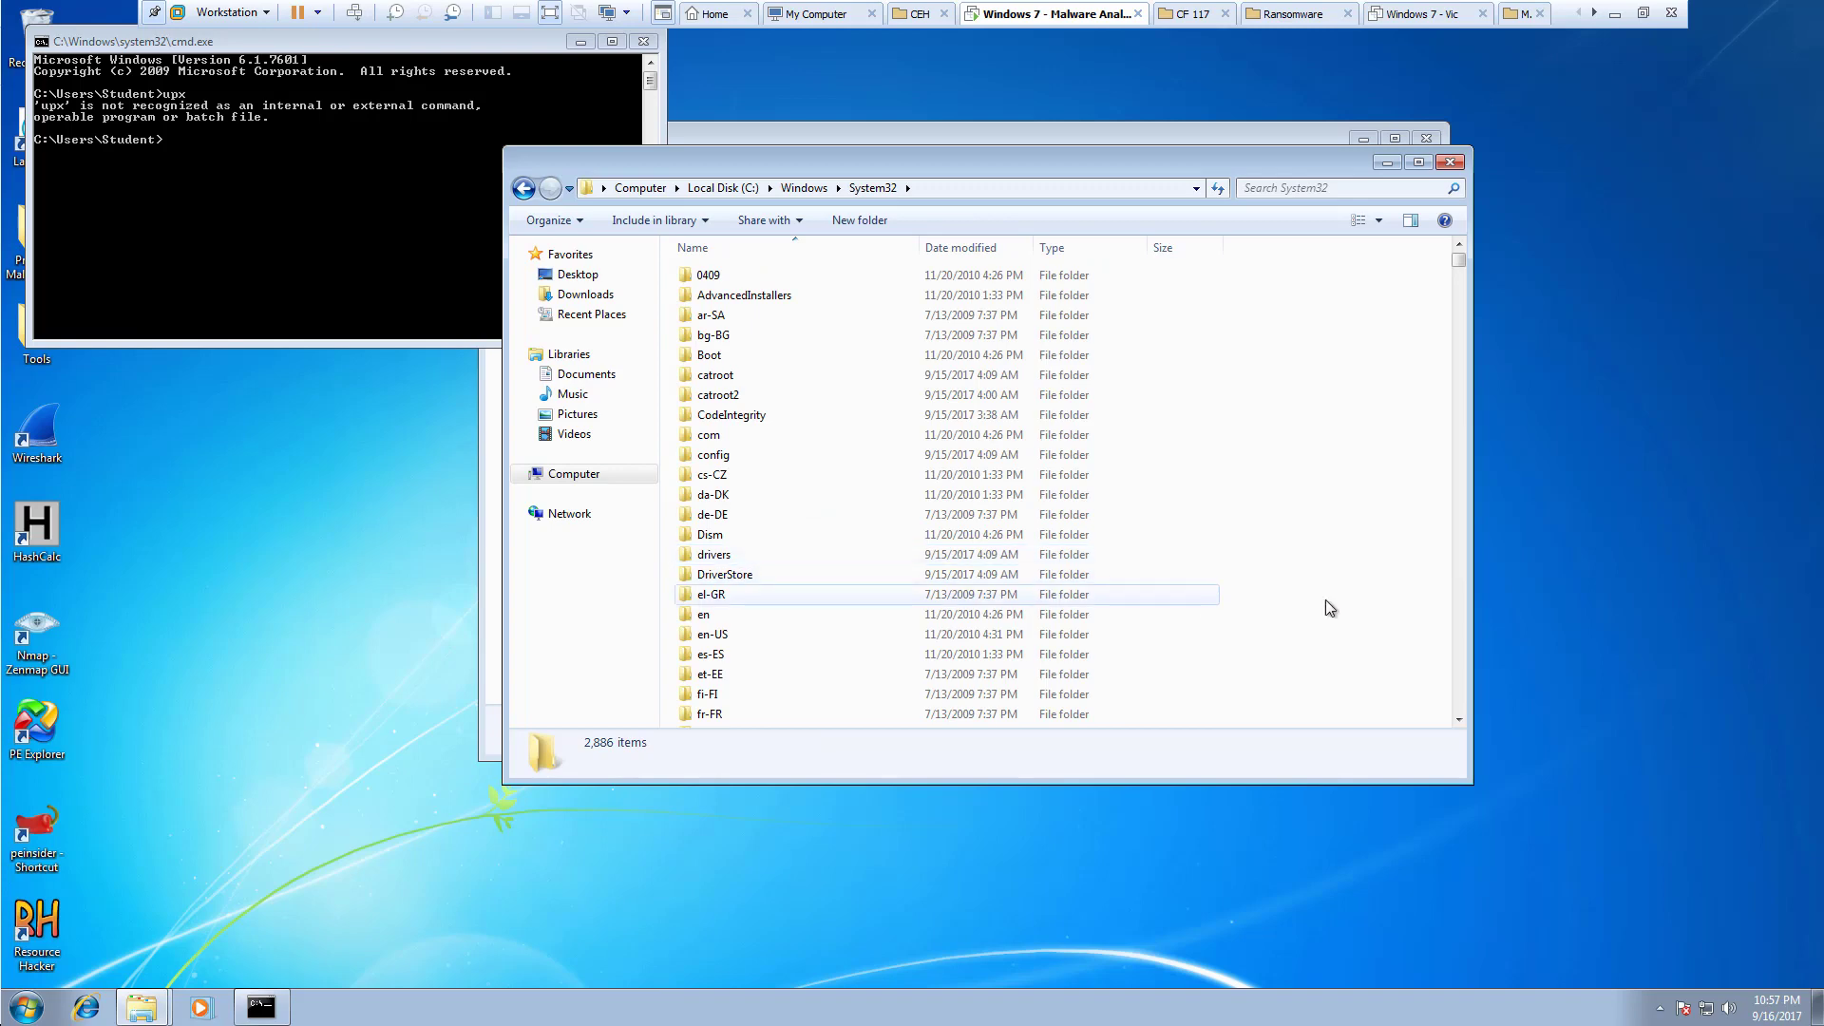
{"action": "right_click", "coordinate": [1315, 535]}
{"action": "left_click", "coordinate": [1361, 636]}
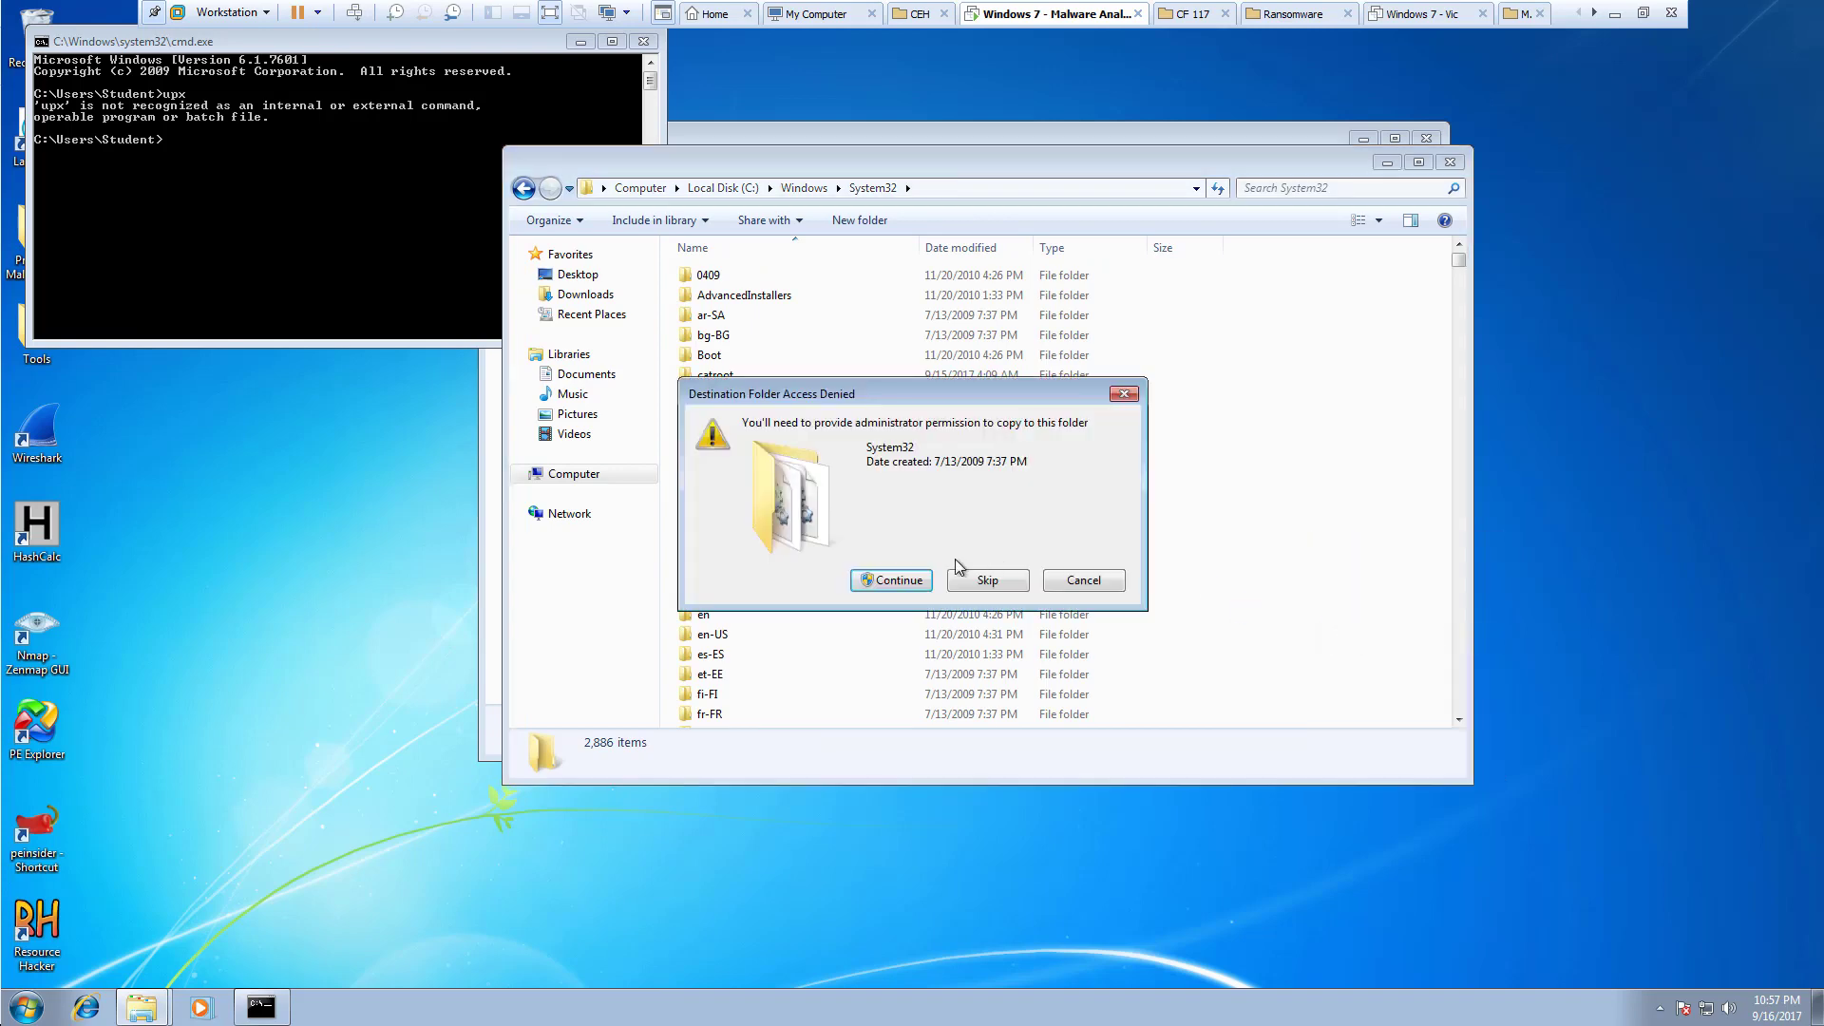
{"action": "left_click", "coordinate": [900, 581]}
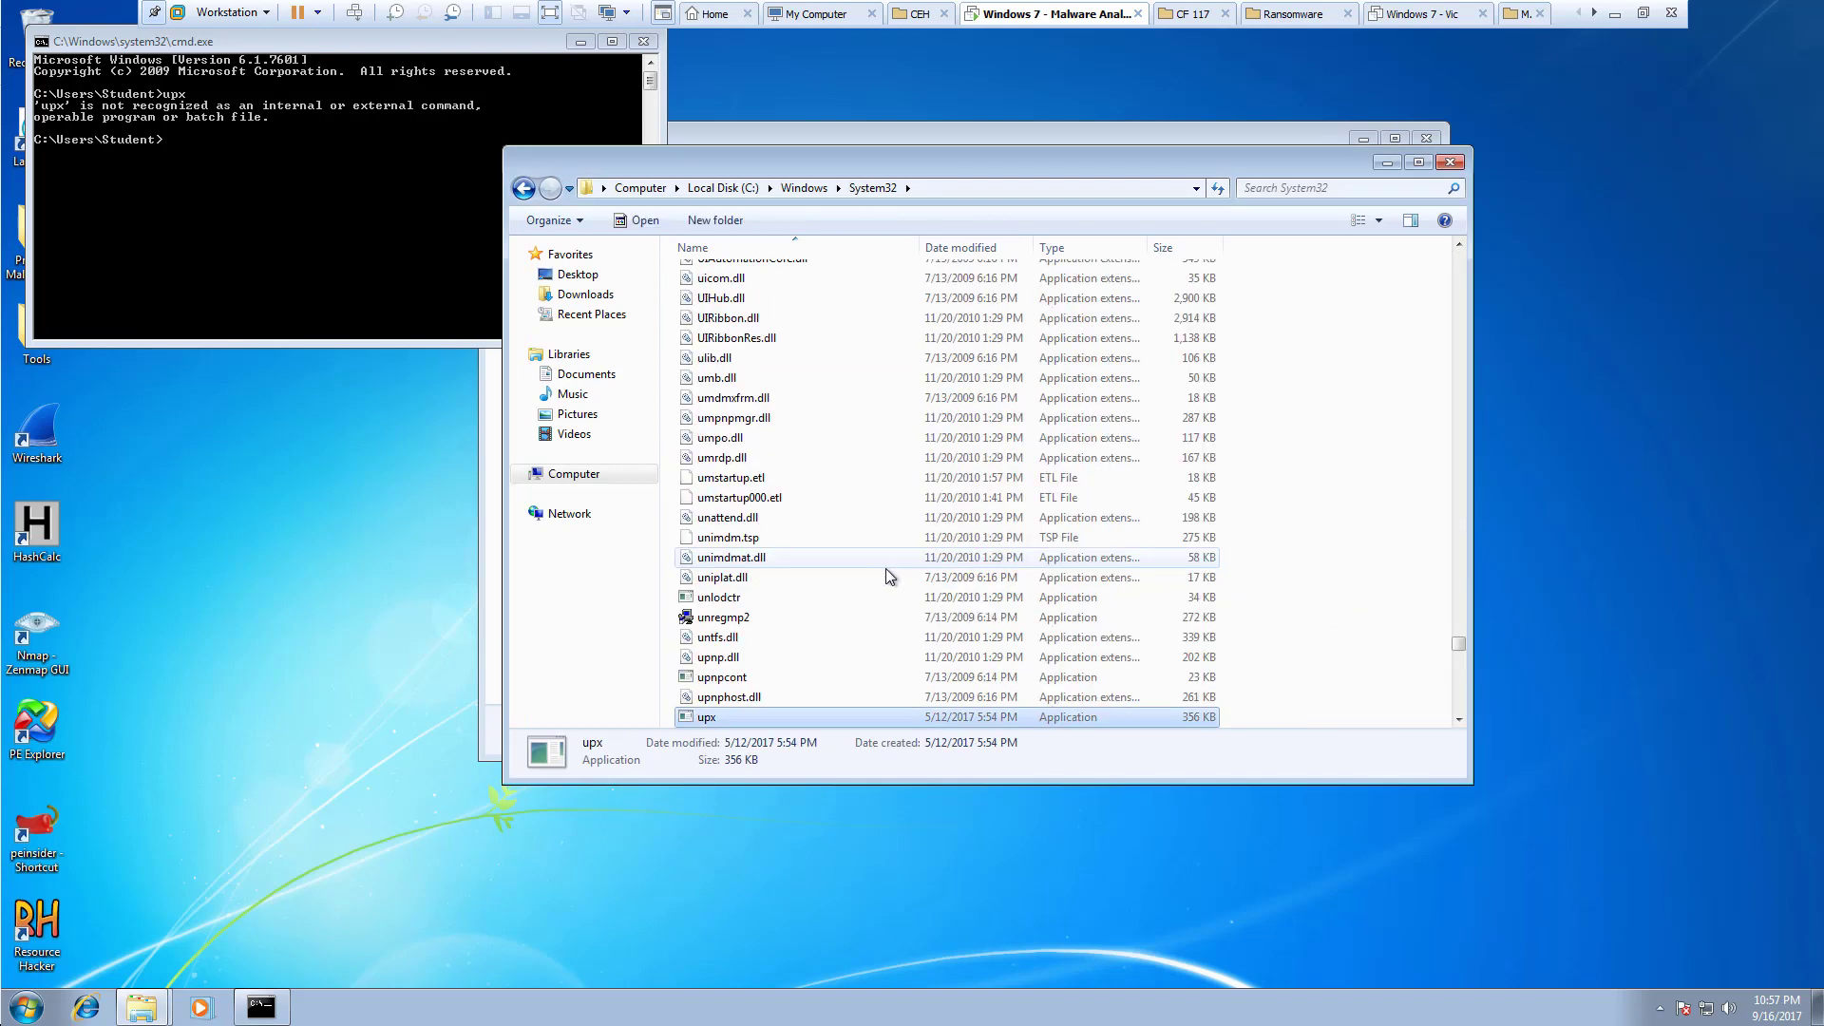
{"action": "left_click", "coordinate": [378, 232]}
Run upx to print the UPX 3.94w usage help and close the System32 window.
{"action": "type", "text": "upx"}
{"action": "key", "text": "Return"}
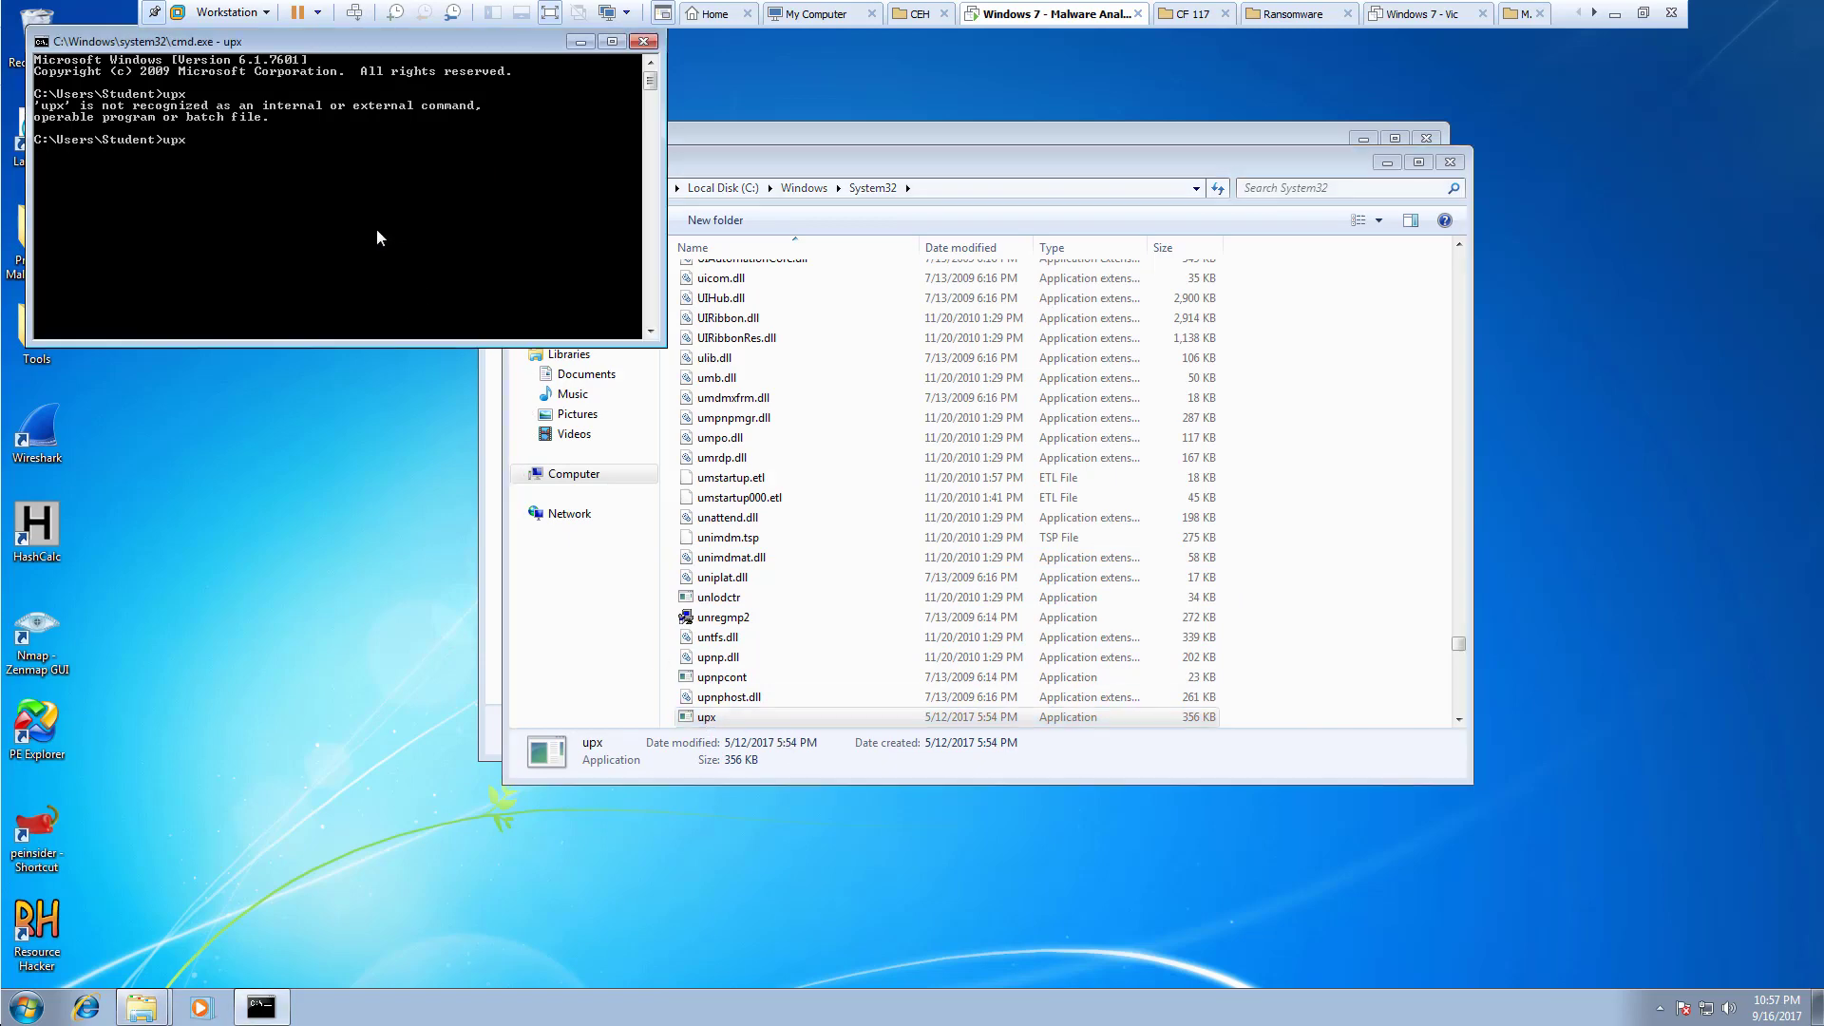
{"action": "left_click", "coordinate": [1450, 162]}
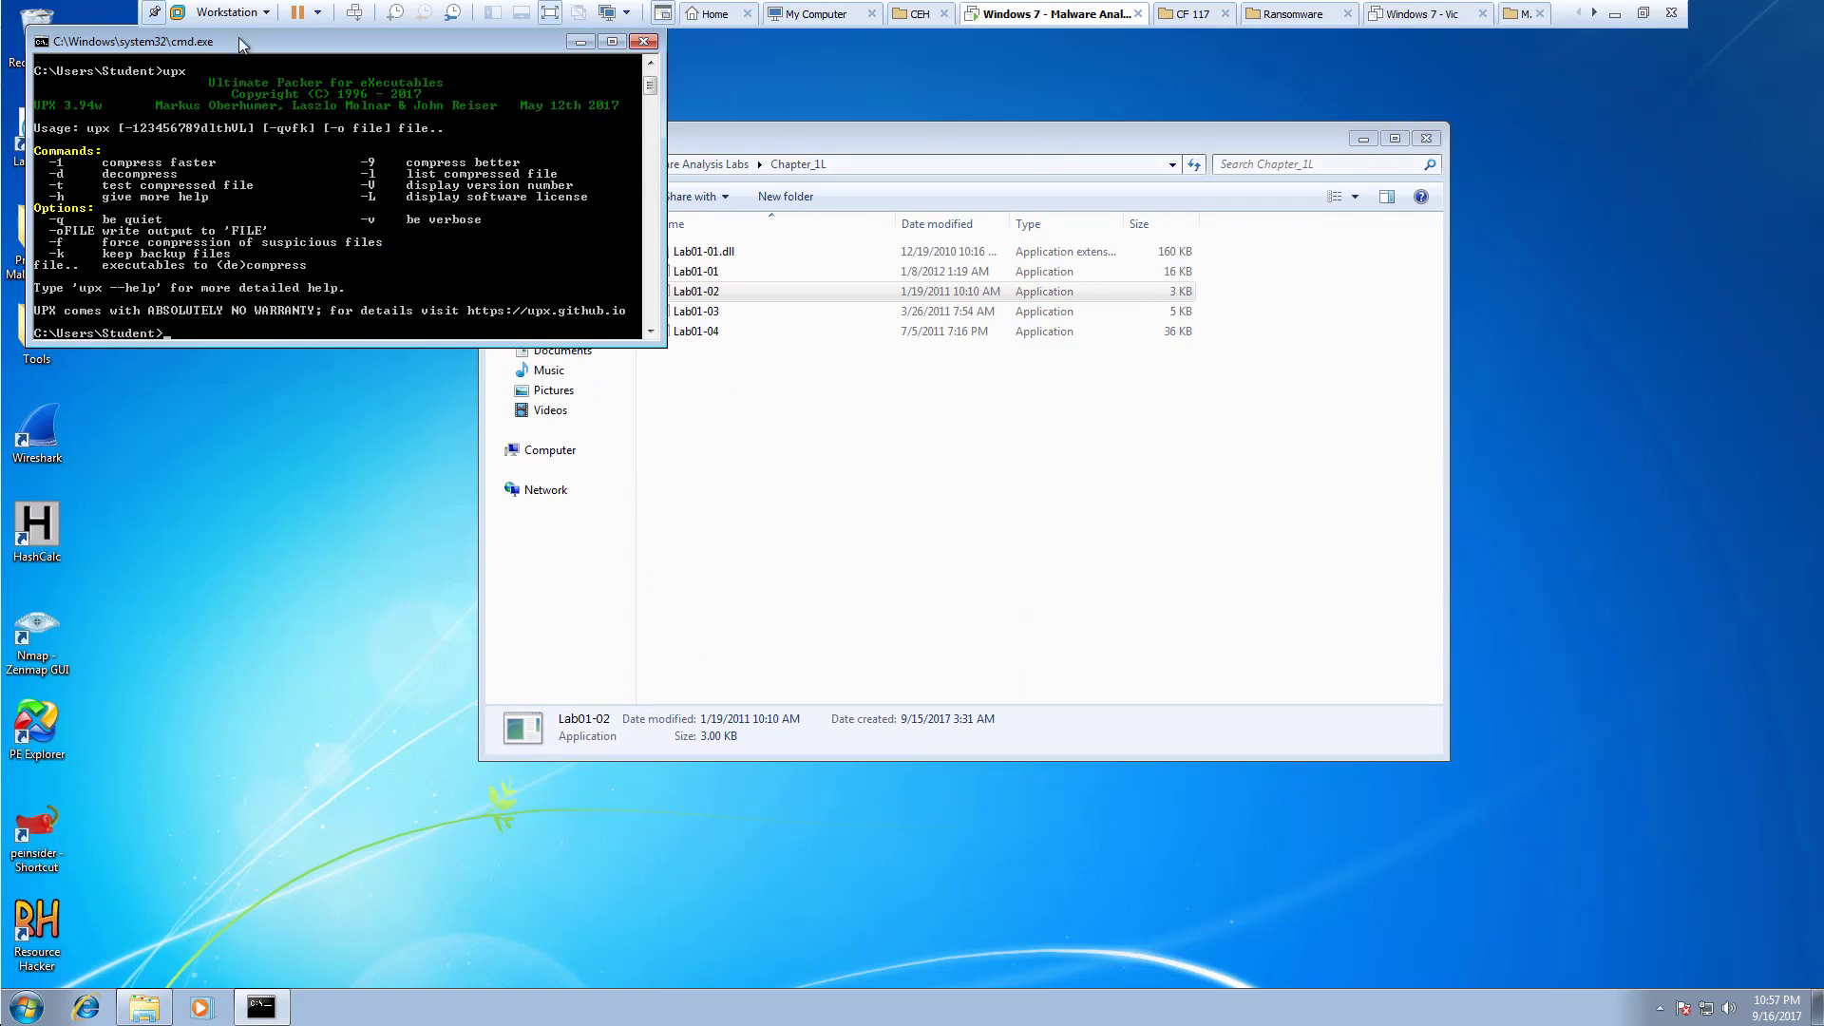
Reposition and enlarge the console window.
{"action": "left_click_drag", "start_coordinate": [239, 38], "coordinate": [754, 244]}
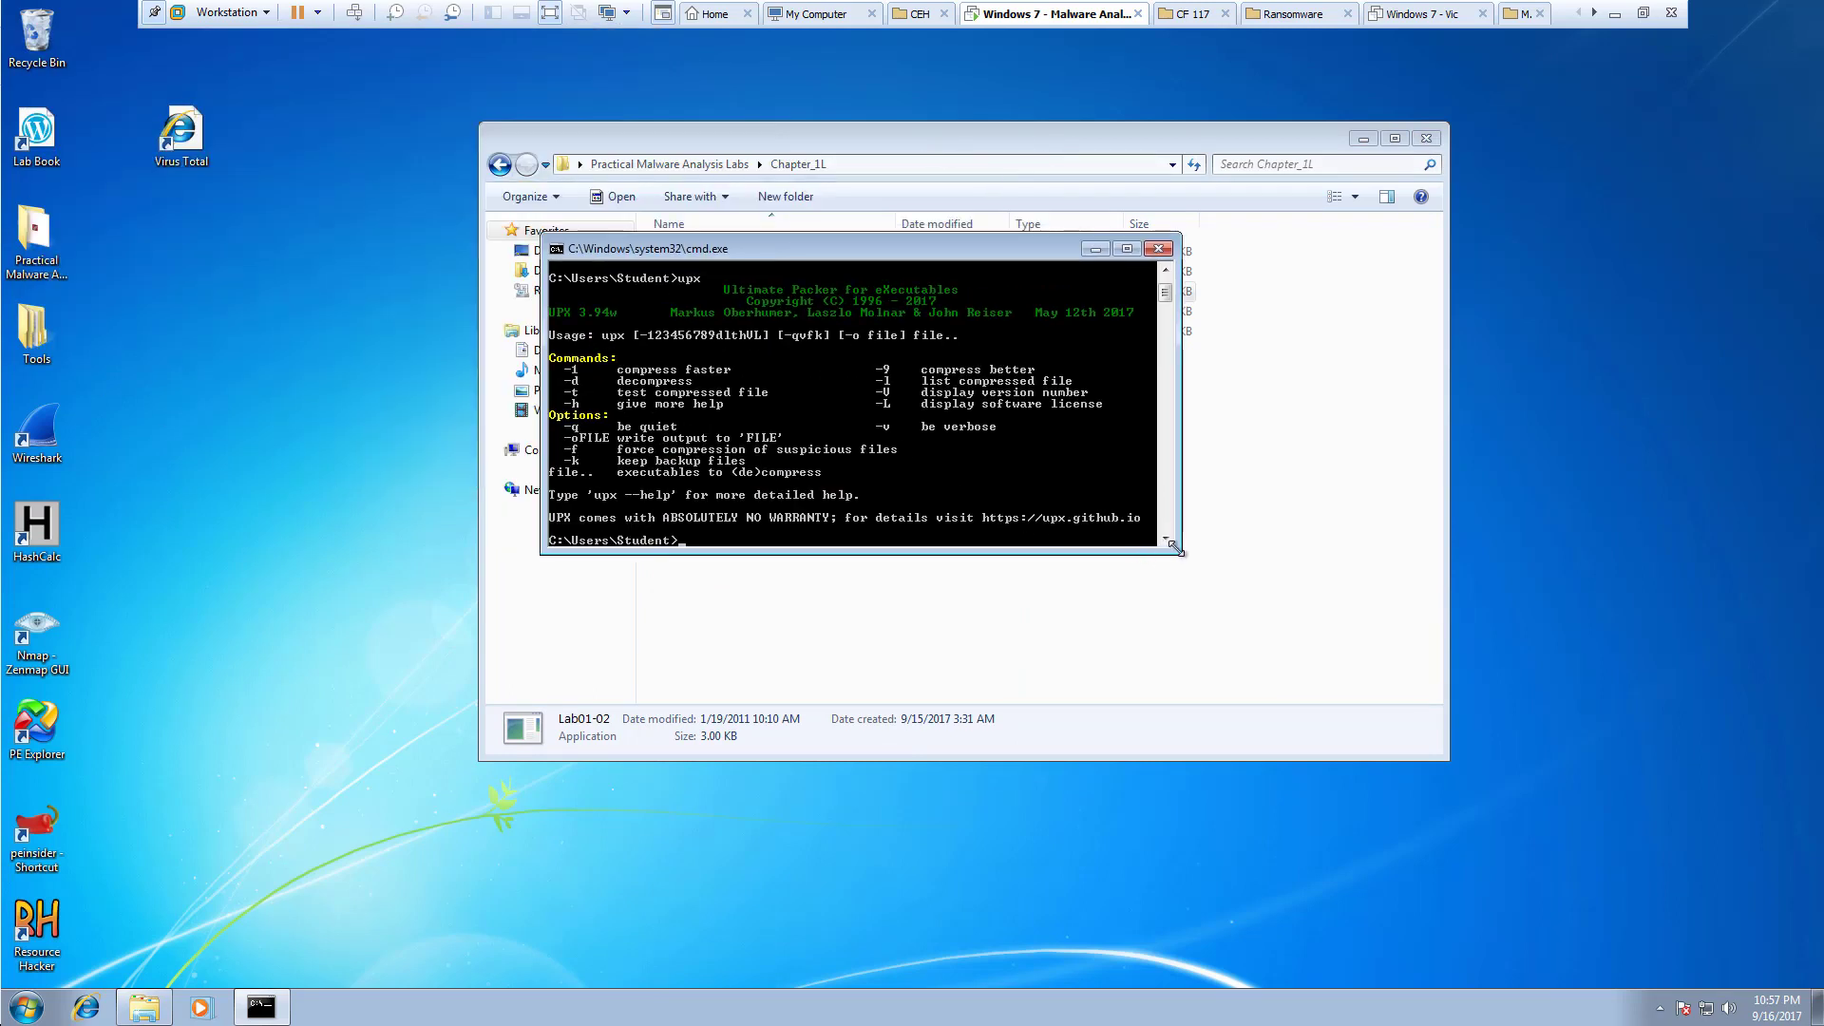
{"action": "left_click_drag", "start_coordinate": [1174, 548], "coordinate": [1280, 771]}
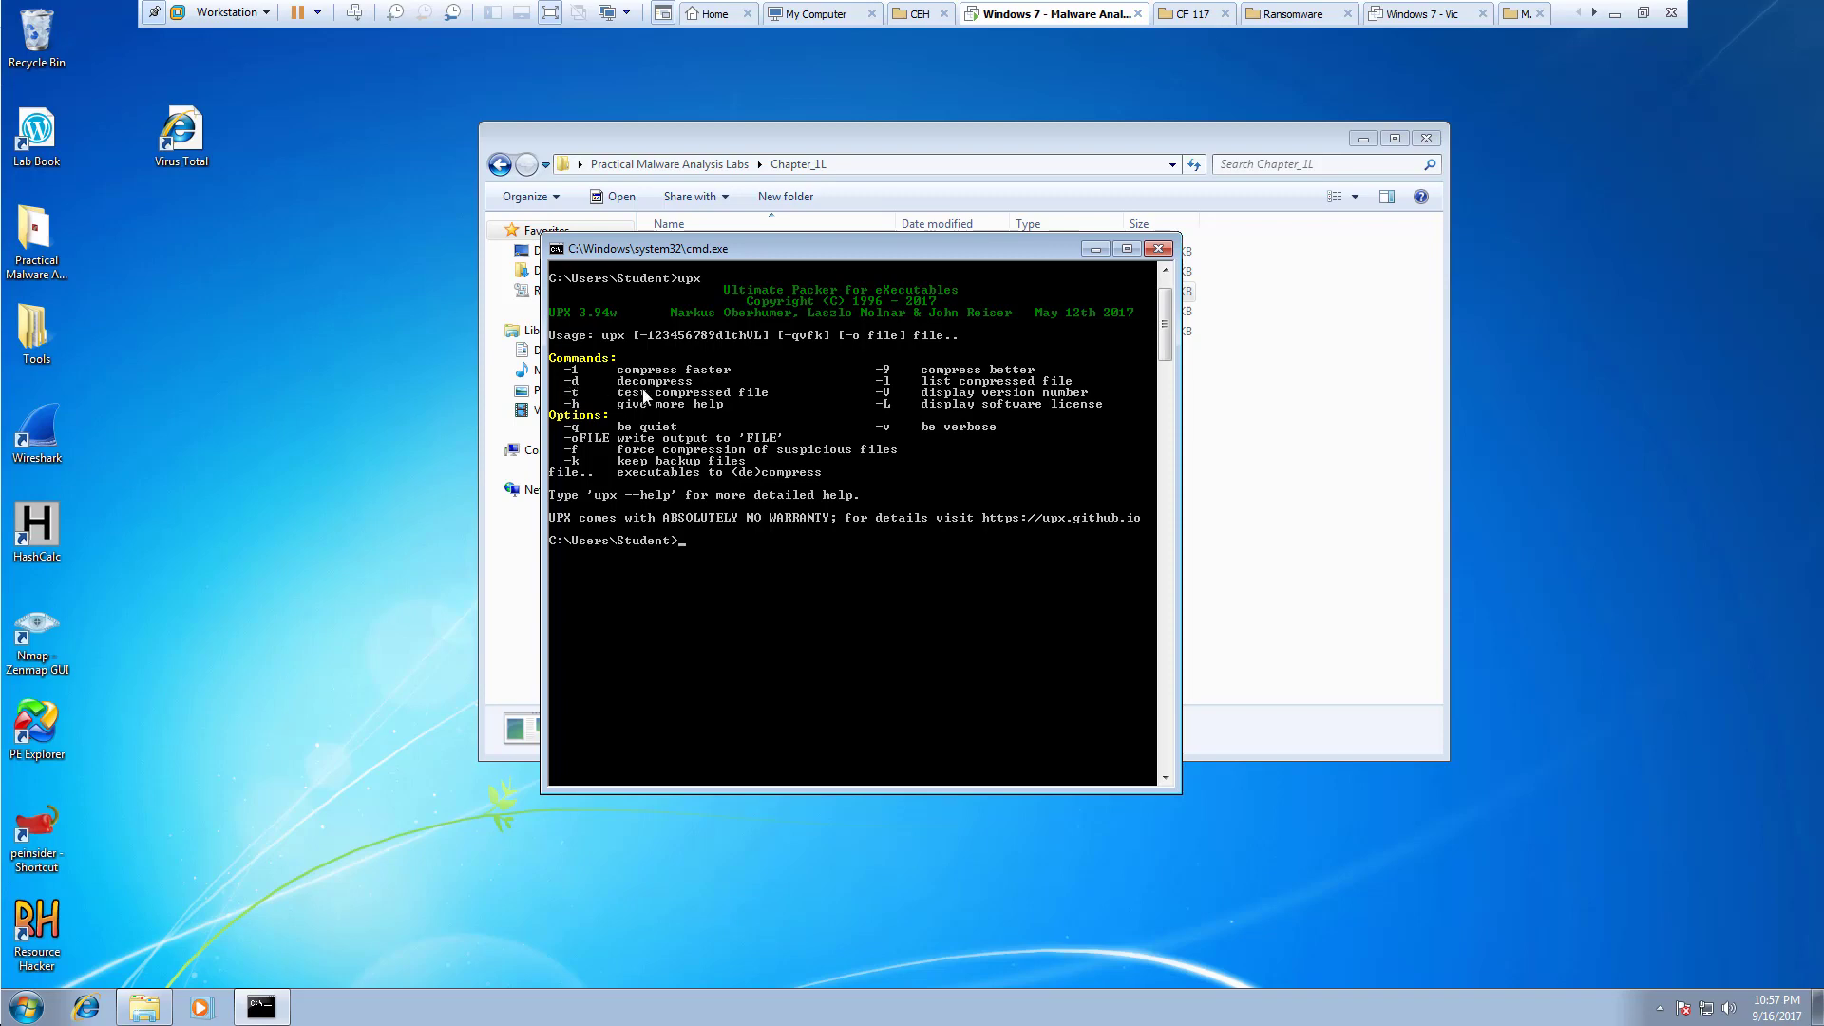
{"action": "left_click_drag", "start_coordinate": [825, 249], "coordinate": [358, 186]}
{"action": "left_click", "coordinate": [1004, 375]}
Select the Lab01-02 file in the Chapter_1L folder window.
{"action": "left_click_drag", "start_coordinate": [1029, 139], "coordinate": [1292, 171]}
{"action": "left_click", "coordinate": [1232, 188]}
{"action": "left_click", "coordinate": [1231, 190]}
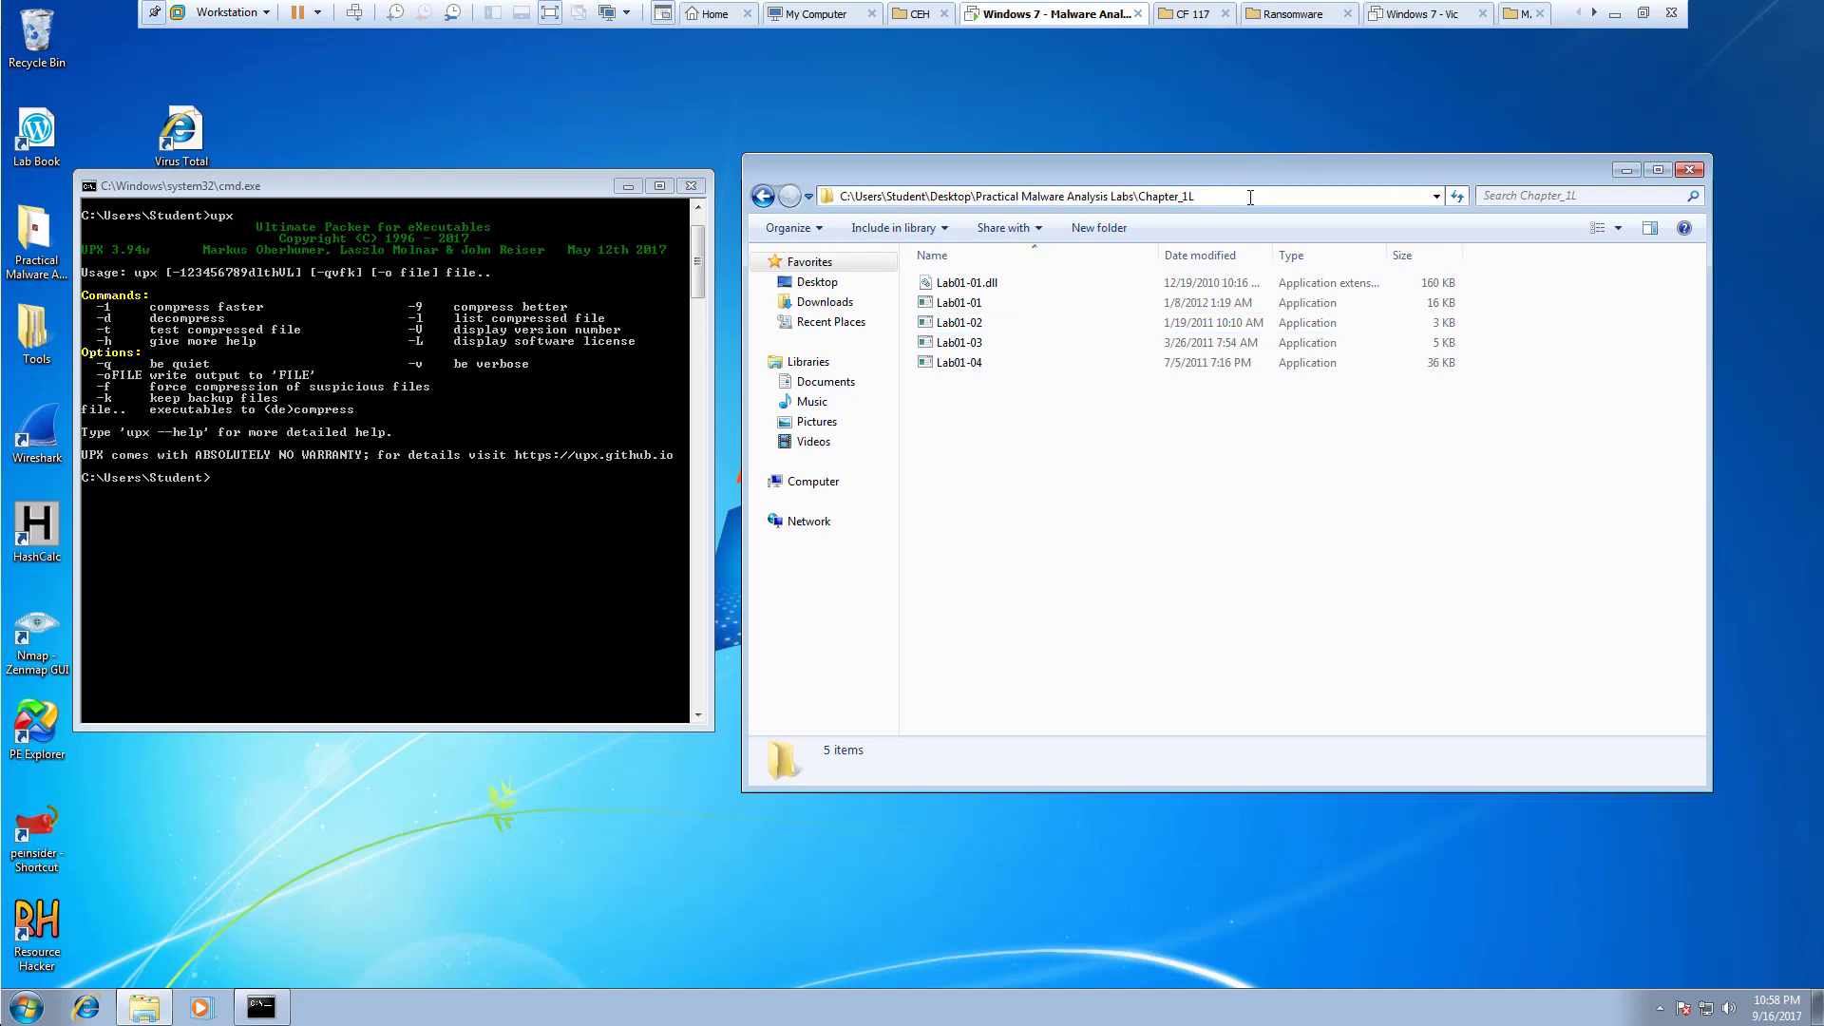
{"action": "left_click", "coordinate": [1008, 414]}
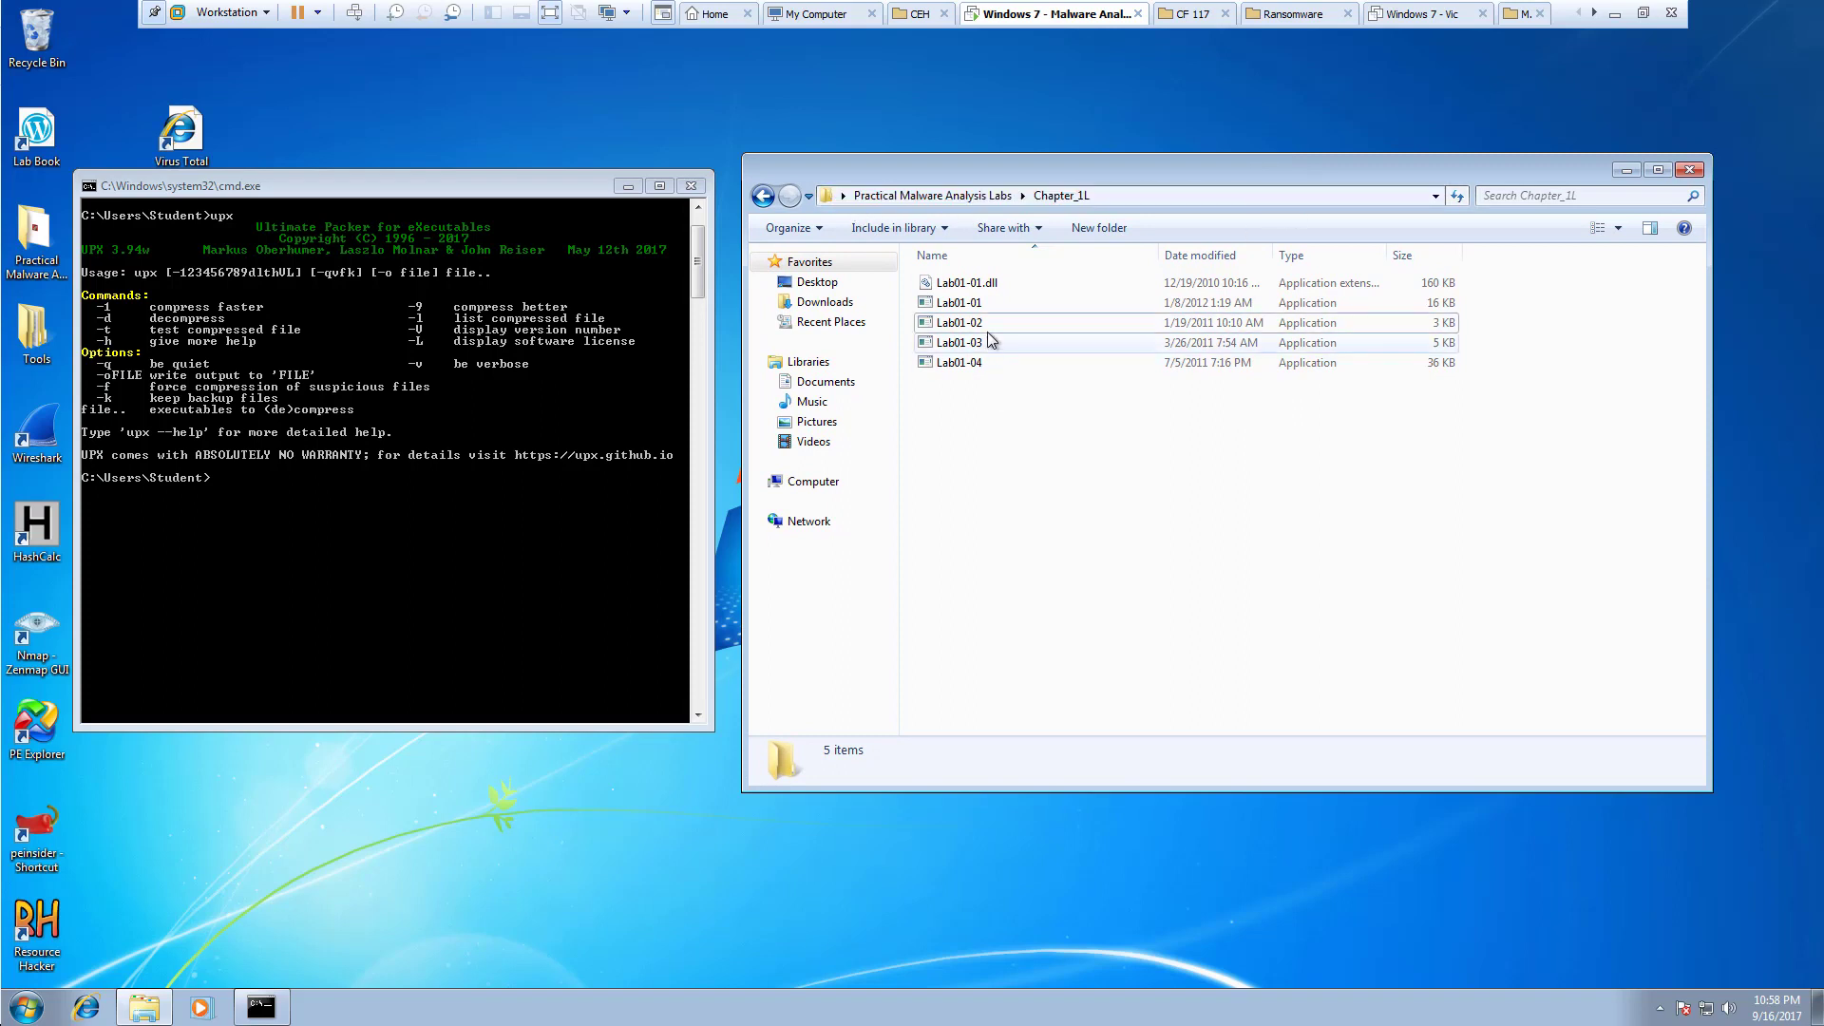
{"action": "left_click", "coordinate": [982, 324]}
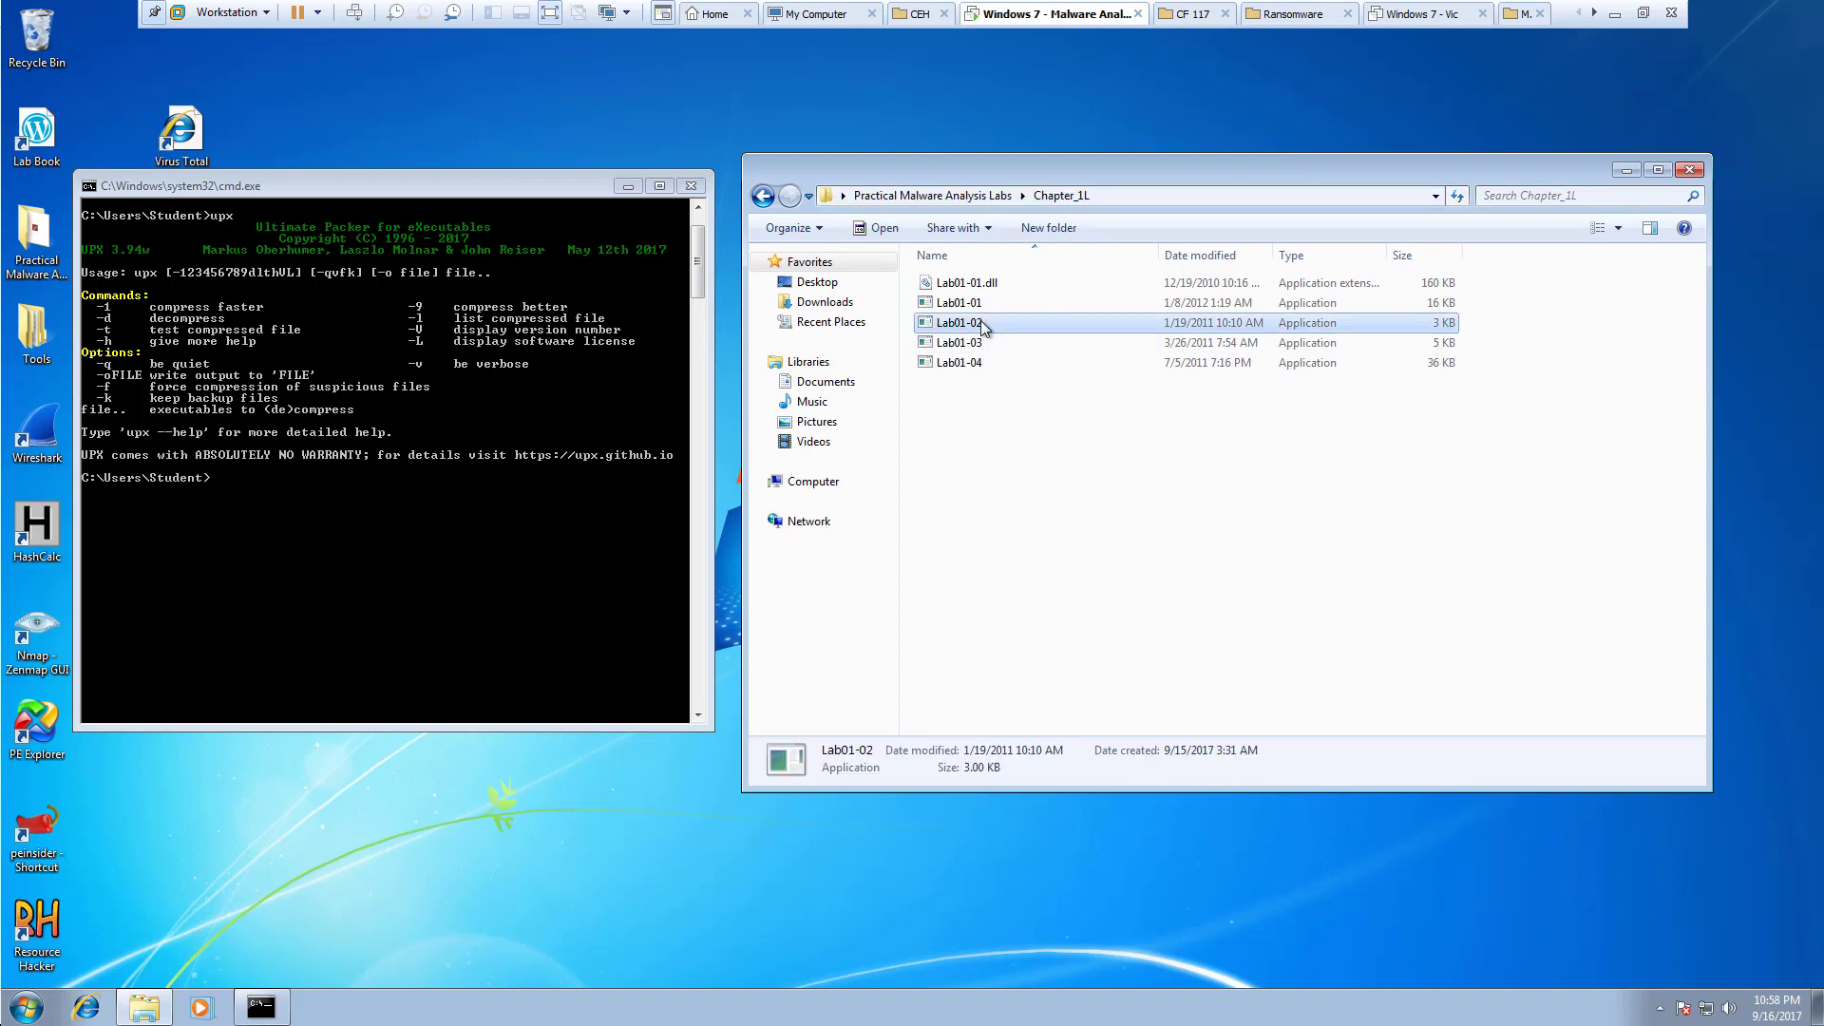
Paste Lab01-02 into the root of Local Disk (C:), granting administrator permission.
{"action": "left_click", "coordinate": [835, 482]}
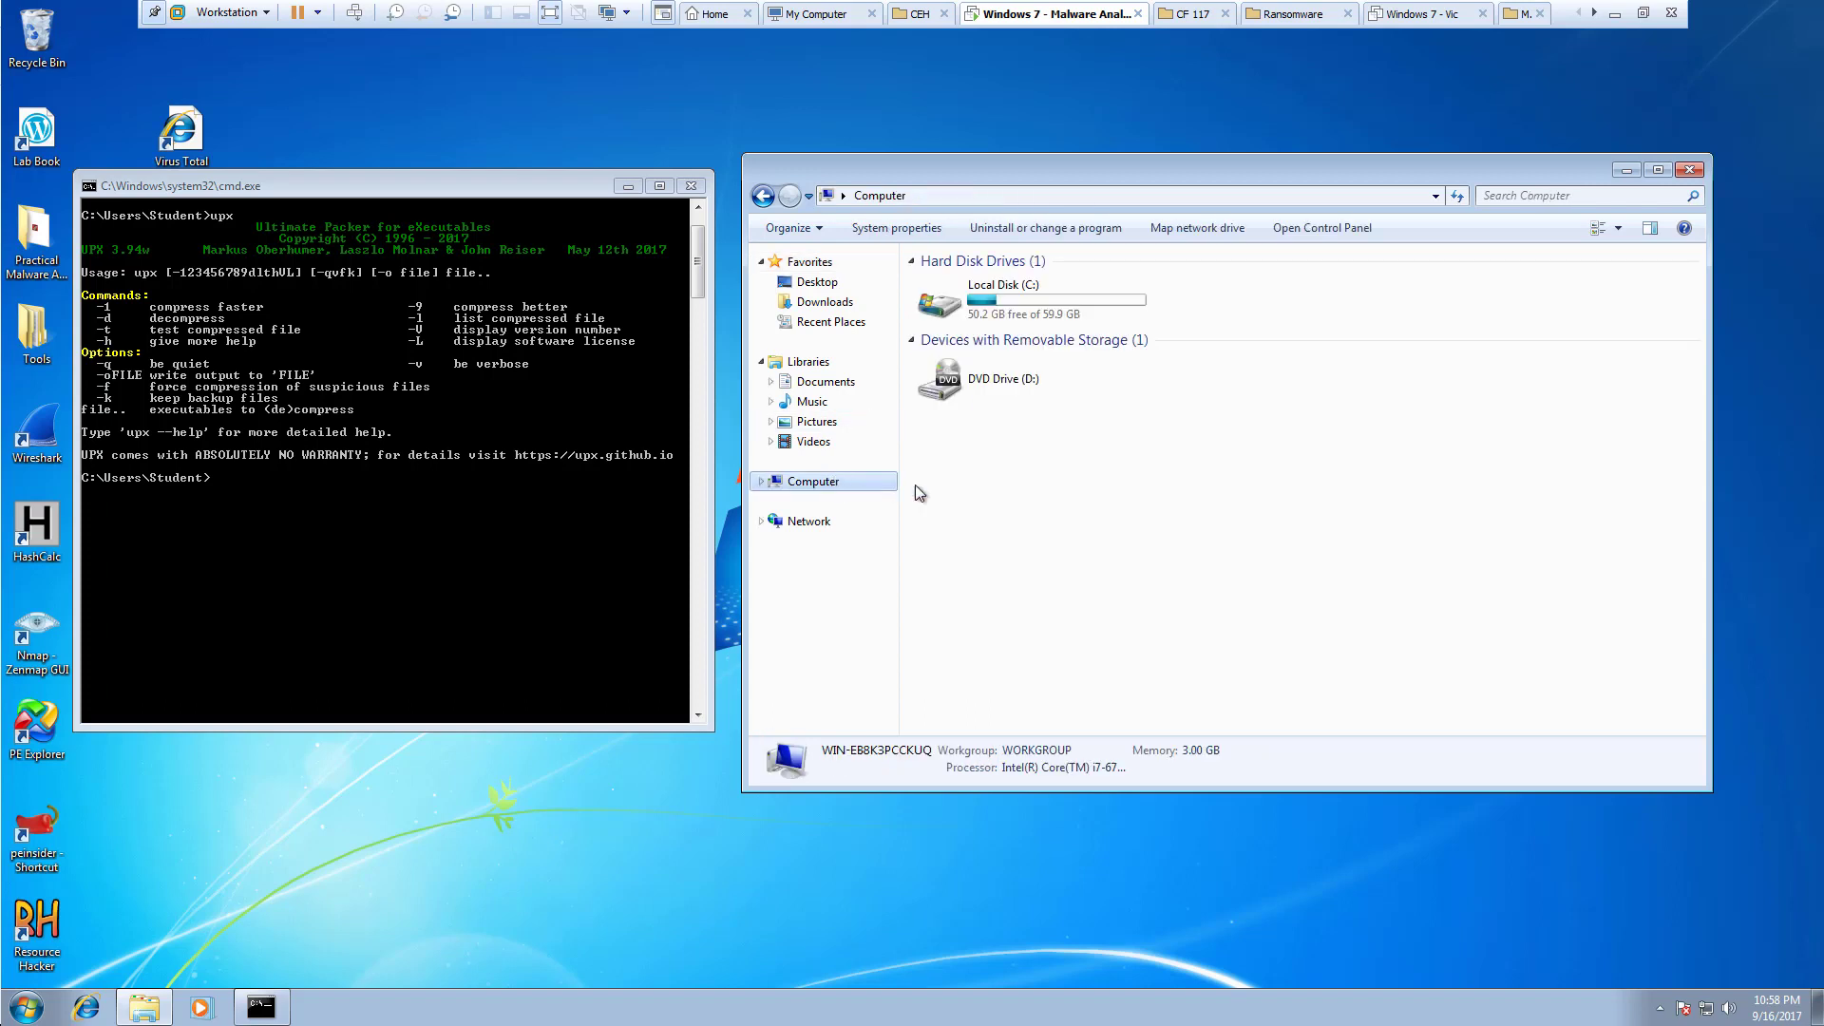
{"action": "double_click", "coordinate": [1000, 311]}
{"action": "right_click", "coordinate": [972, 448]}
{"action": "left_click", "coordinate": [1030, 560]}
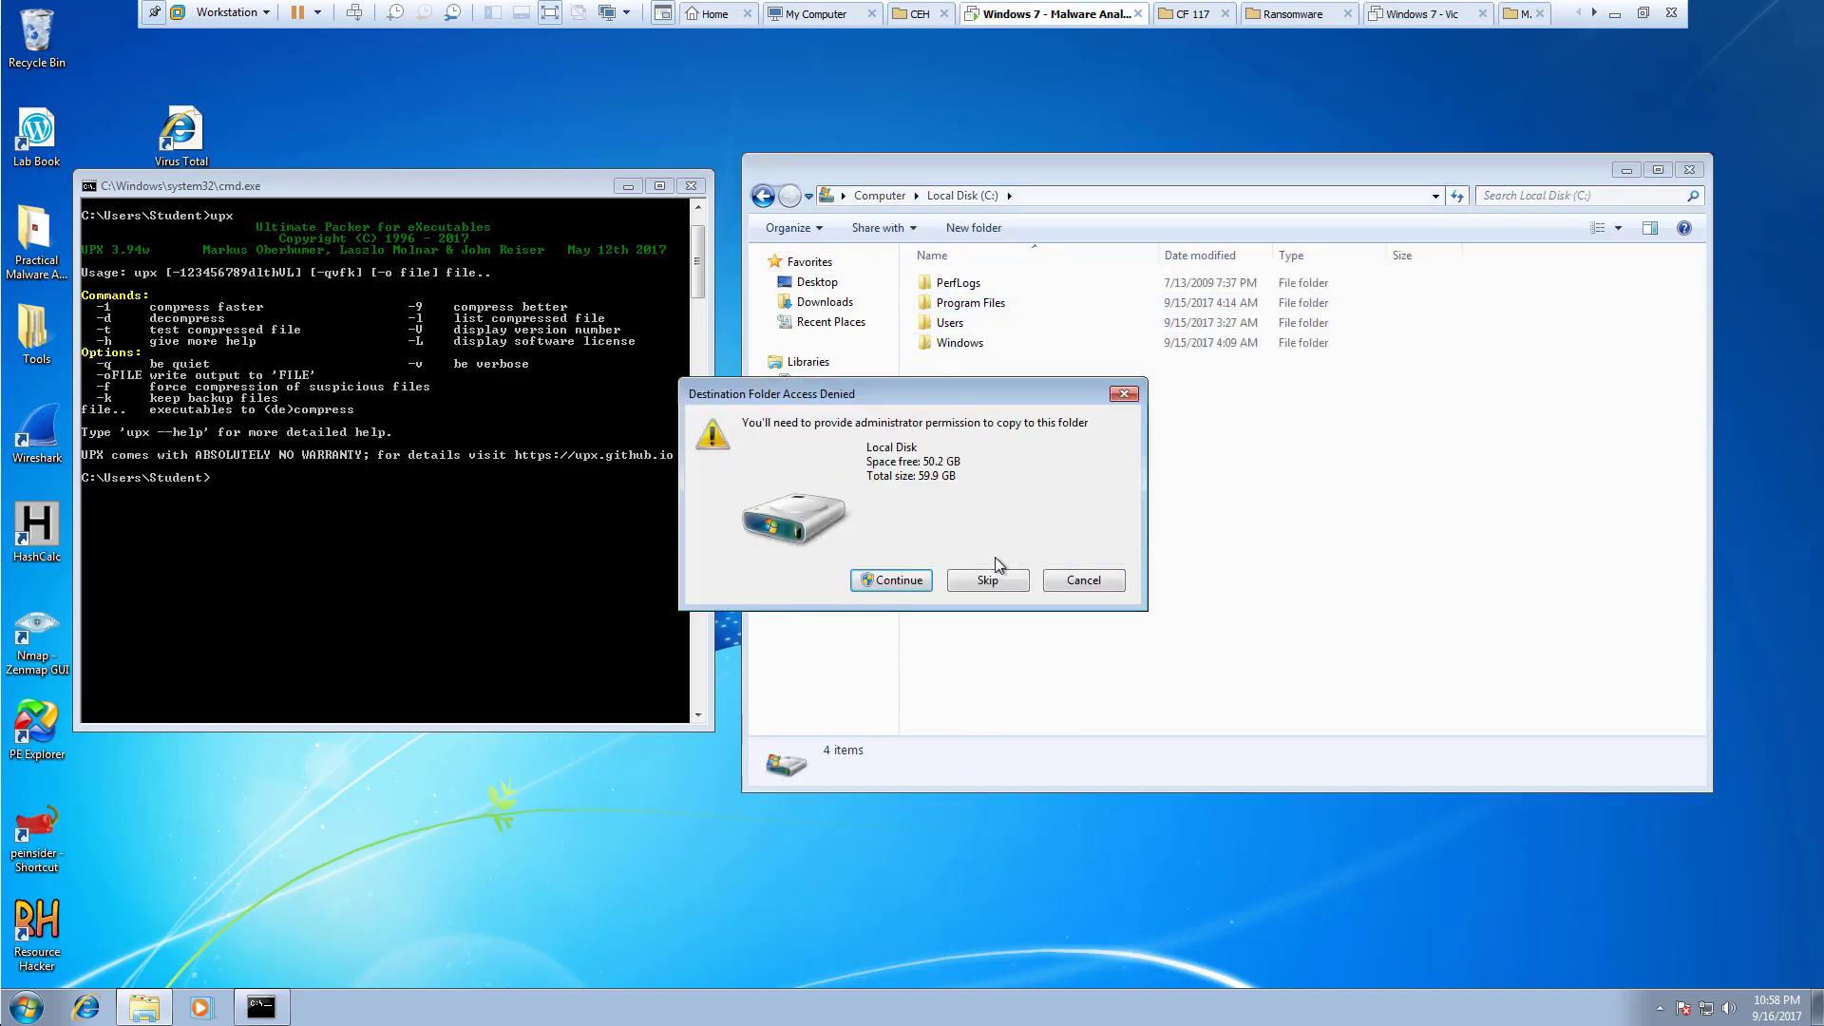
{"action": "left_click", "coordinate": [912, 581]}
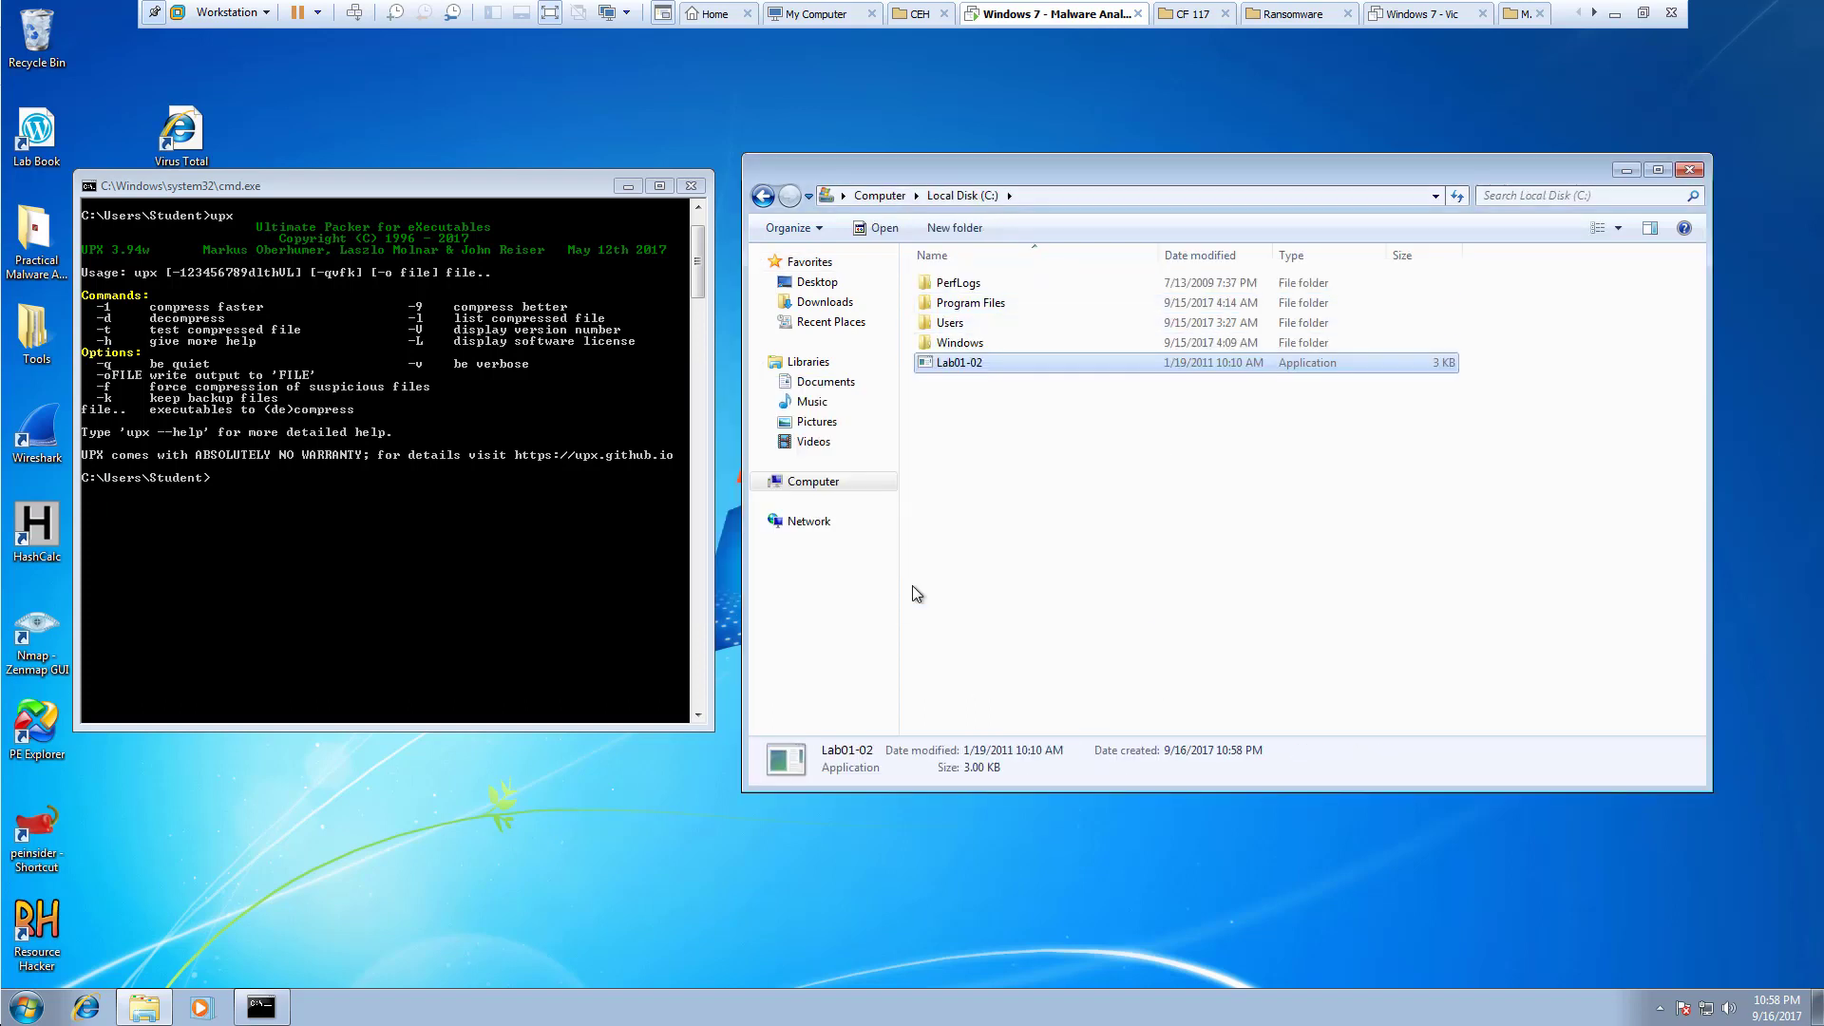
{"action": "left_click", "coordinate": [985, 494]}
{"action": "left_click", "coordinate": [397, 601]}
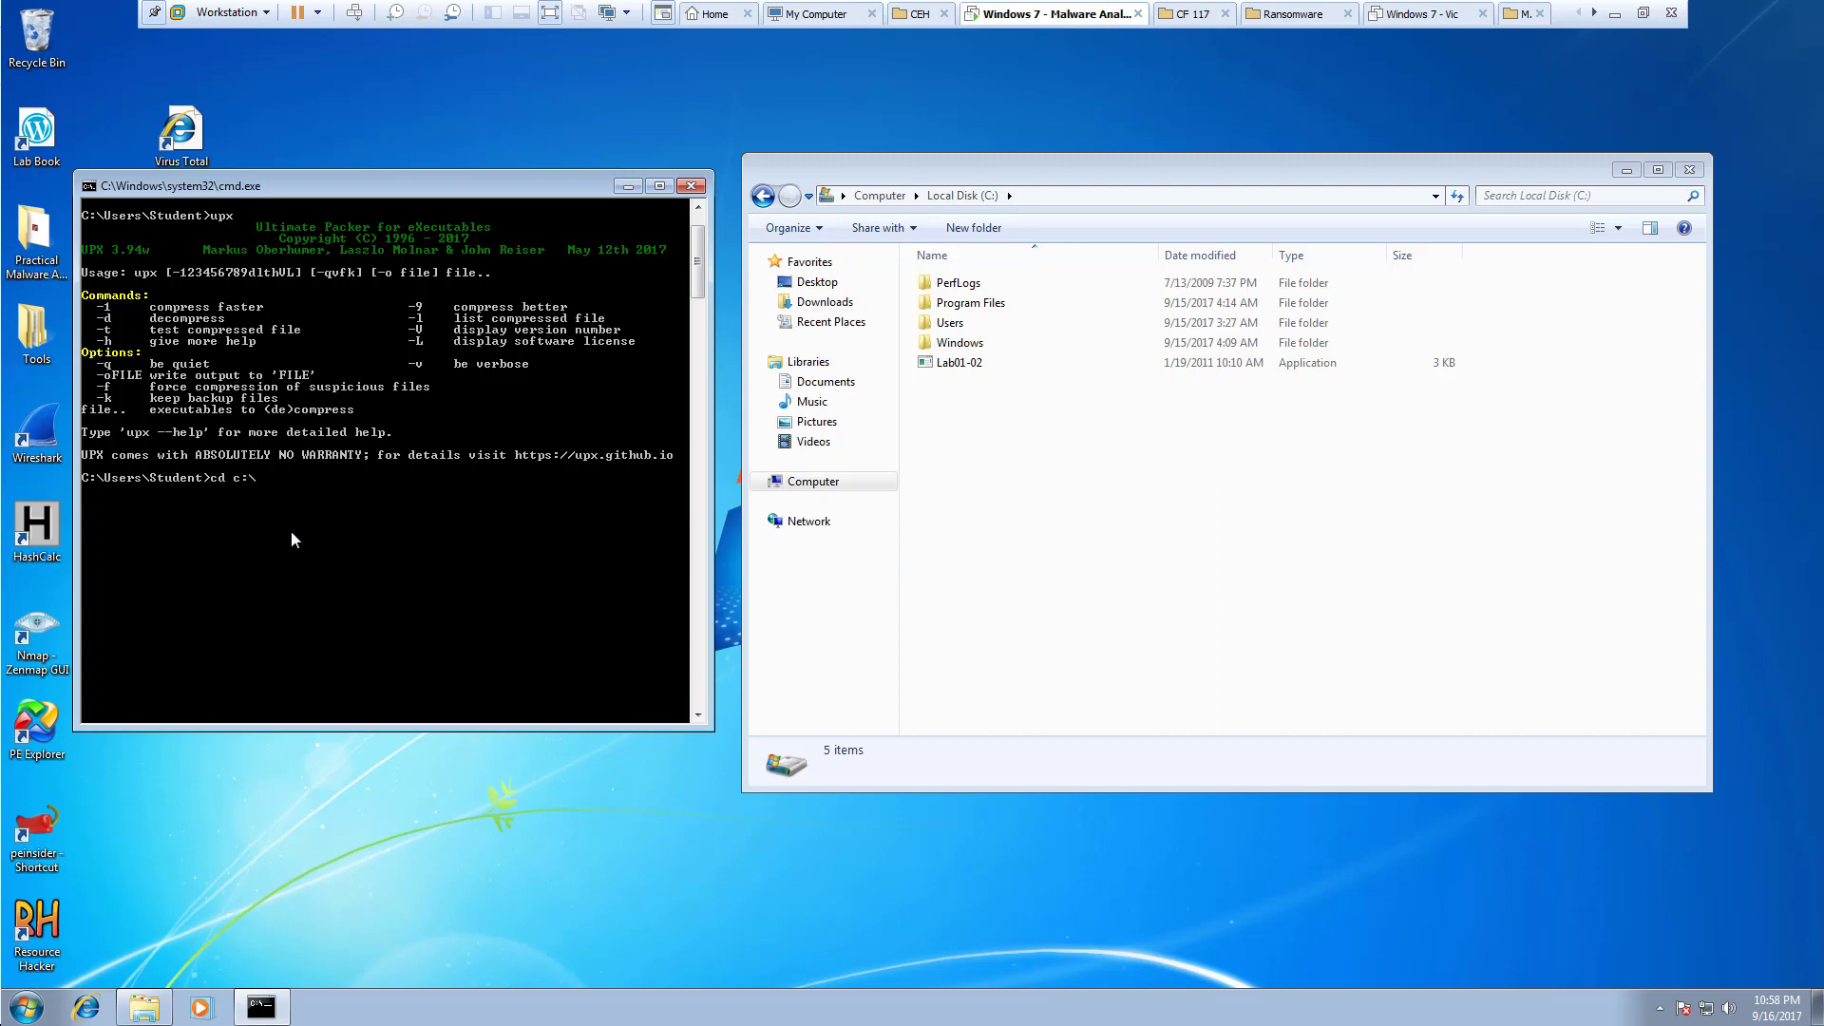
List C:\ with dir, then run upx -d -o Lab01-02-unpacked.exe Lab01-02.exe, hitting Permission denied.
{"action": "type", "text": "dir"}
{"action": "key", "text": "Return"}
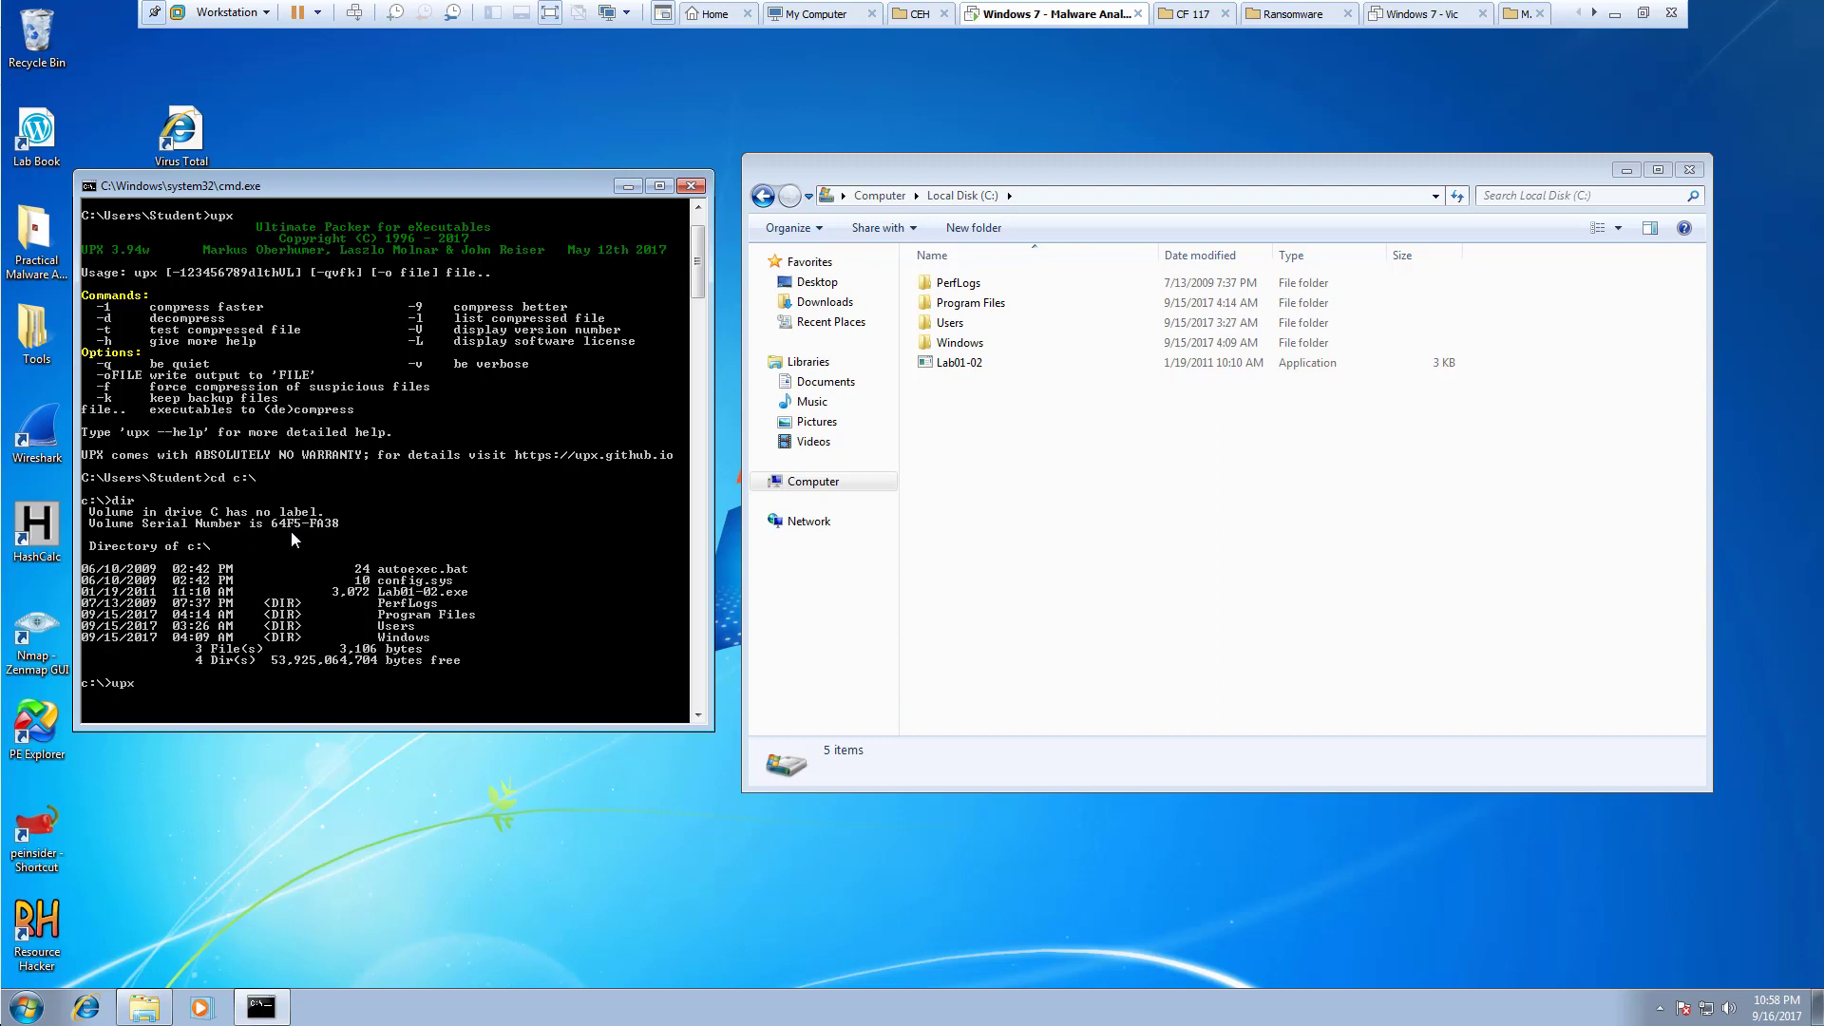
{"action": "type", "text": "d -o"}
{"action": "type", "text": "up"}
{"action": "key", "text": "BackSpace"}
{"action": "type", "text": "npacked.exe Lab01-02.exe"}
{"action": "key", "text": "Return"}
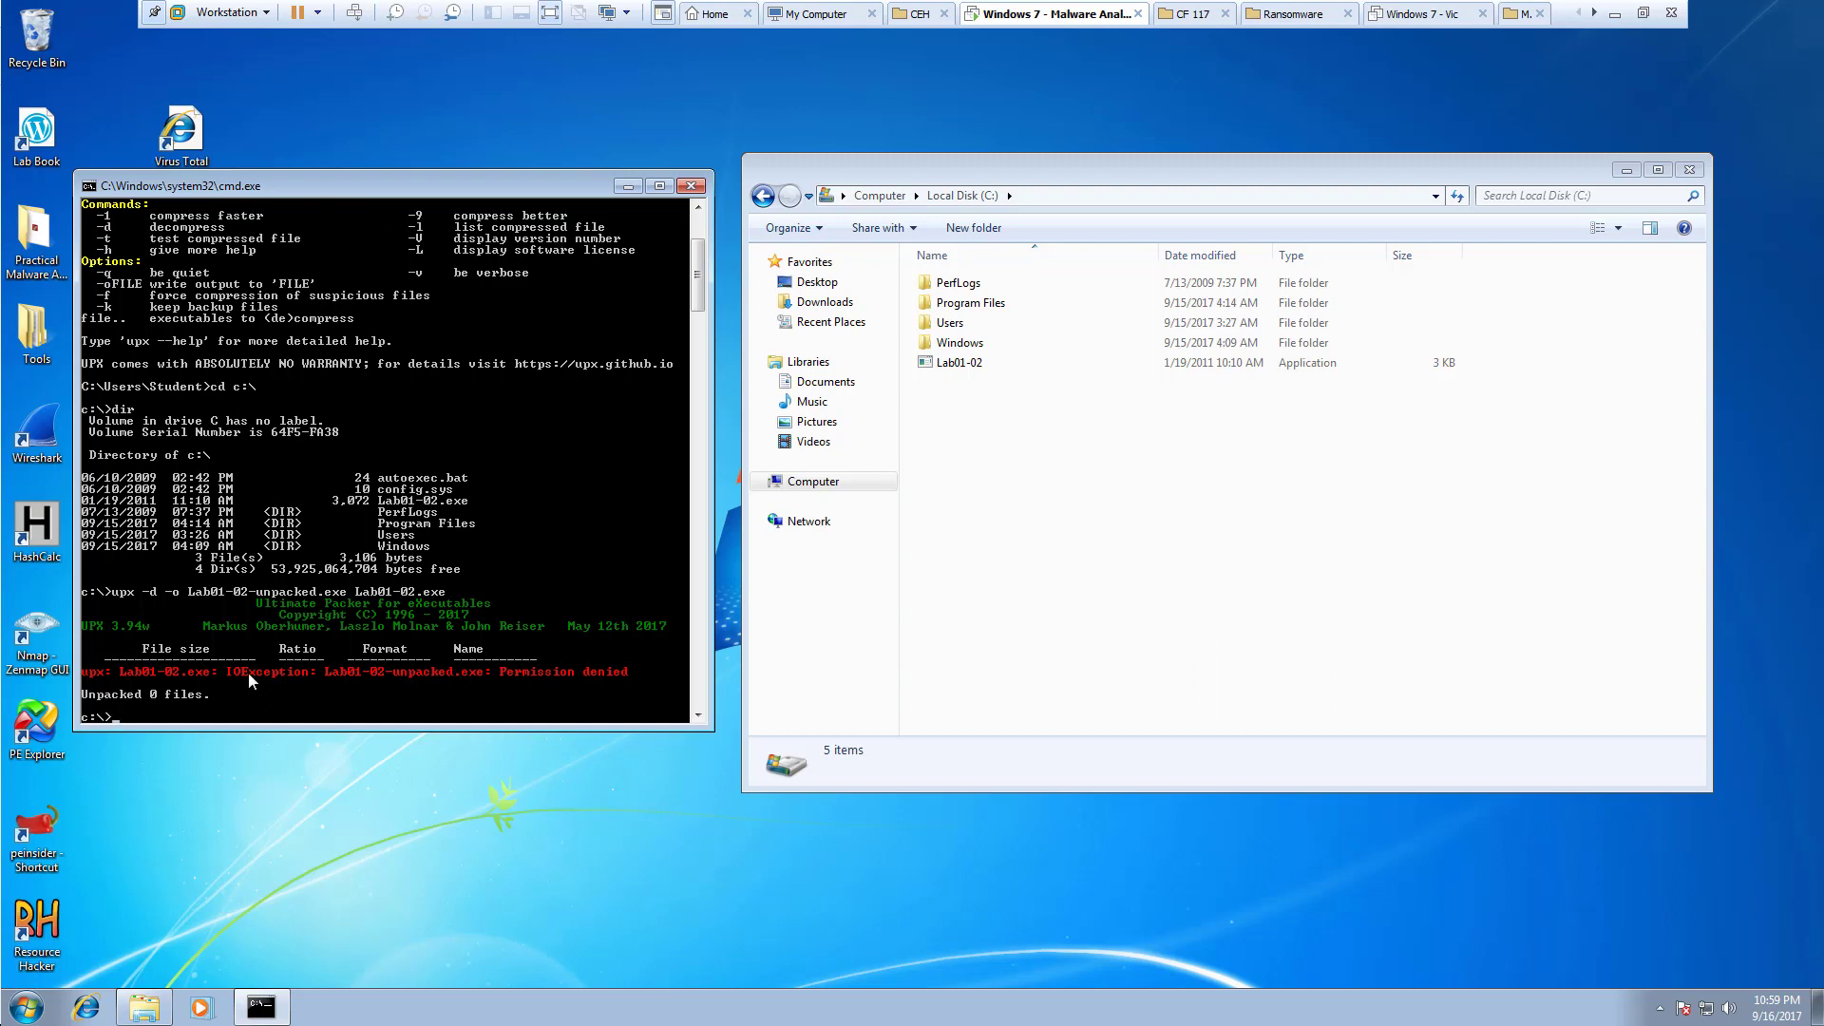
Search for cmd and run it as administrator, approving the UAC prompt.
{"action": "key", "text": "super"}
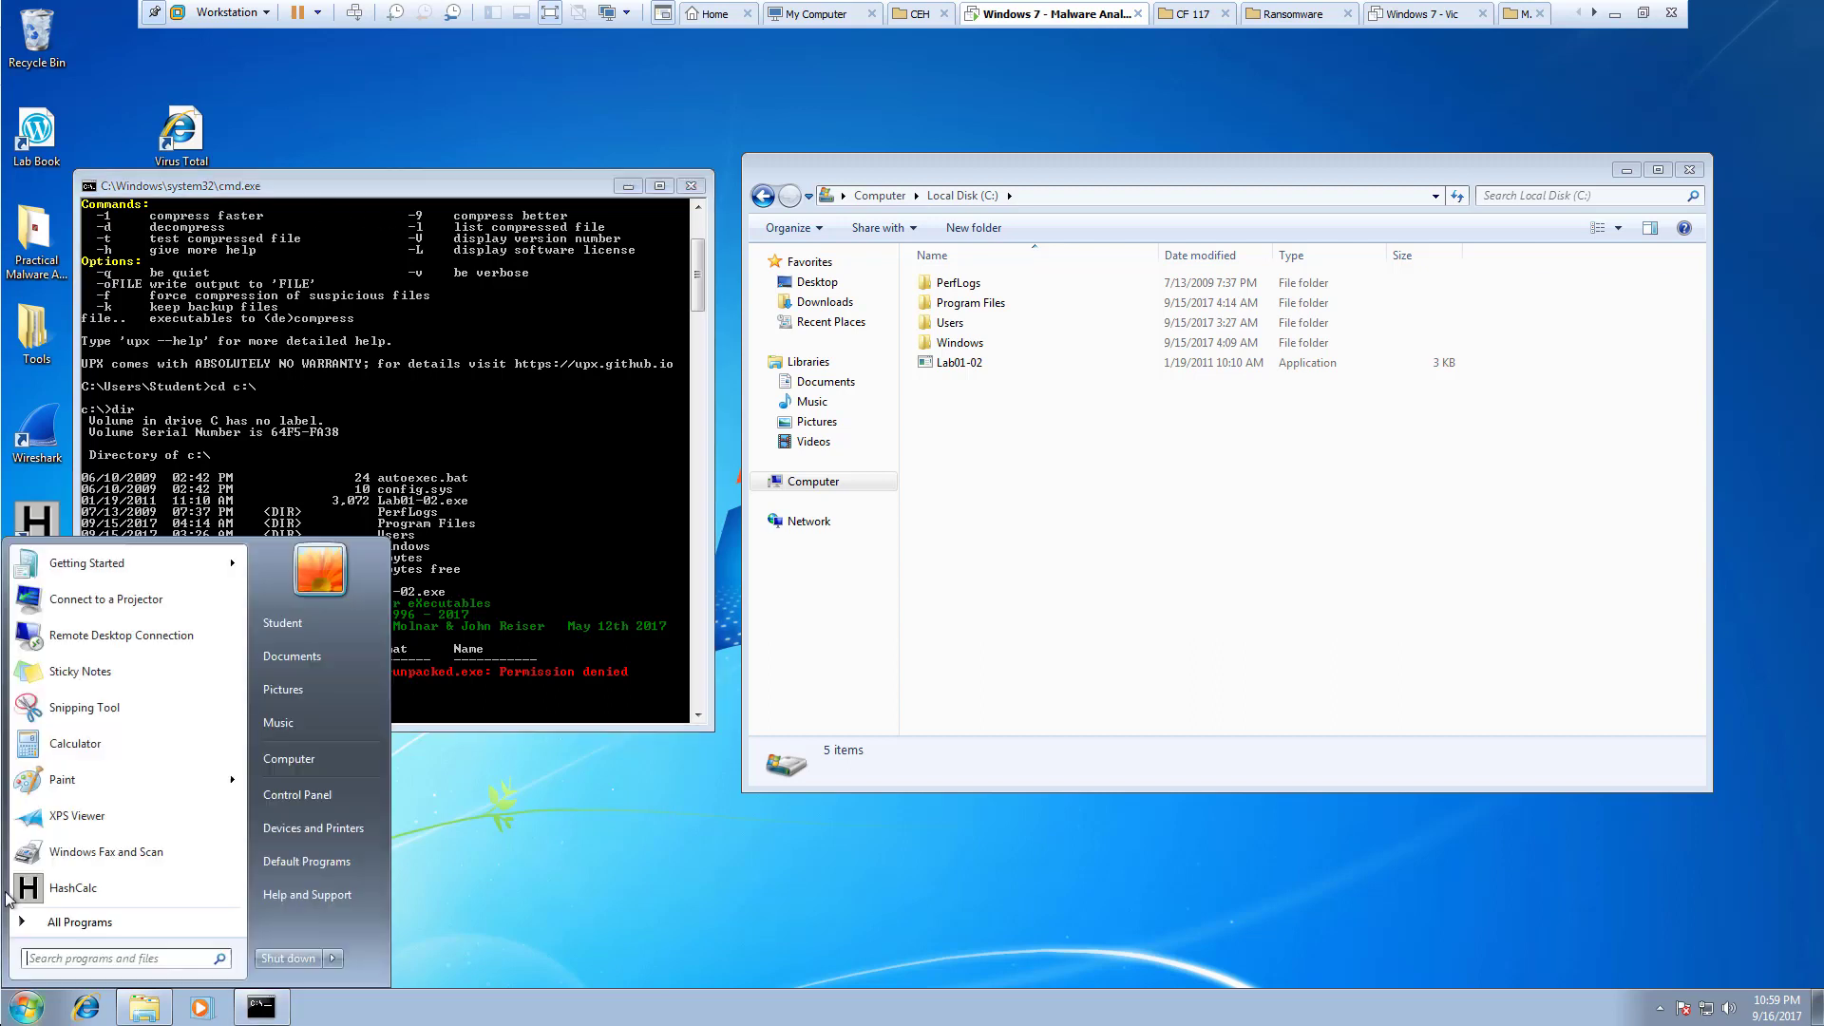
{"action": "type", "text": "cmr"}
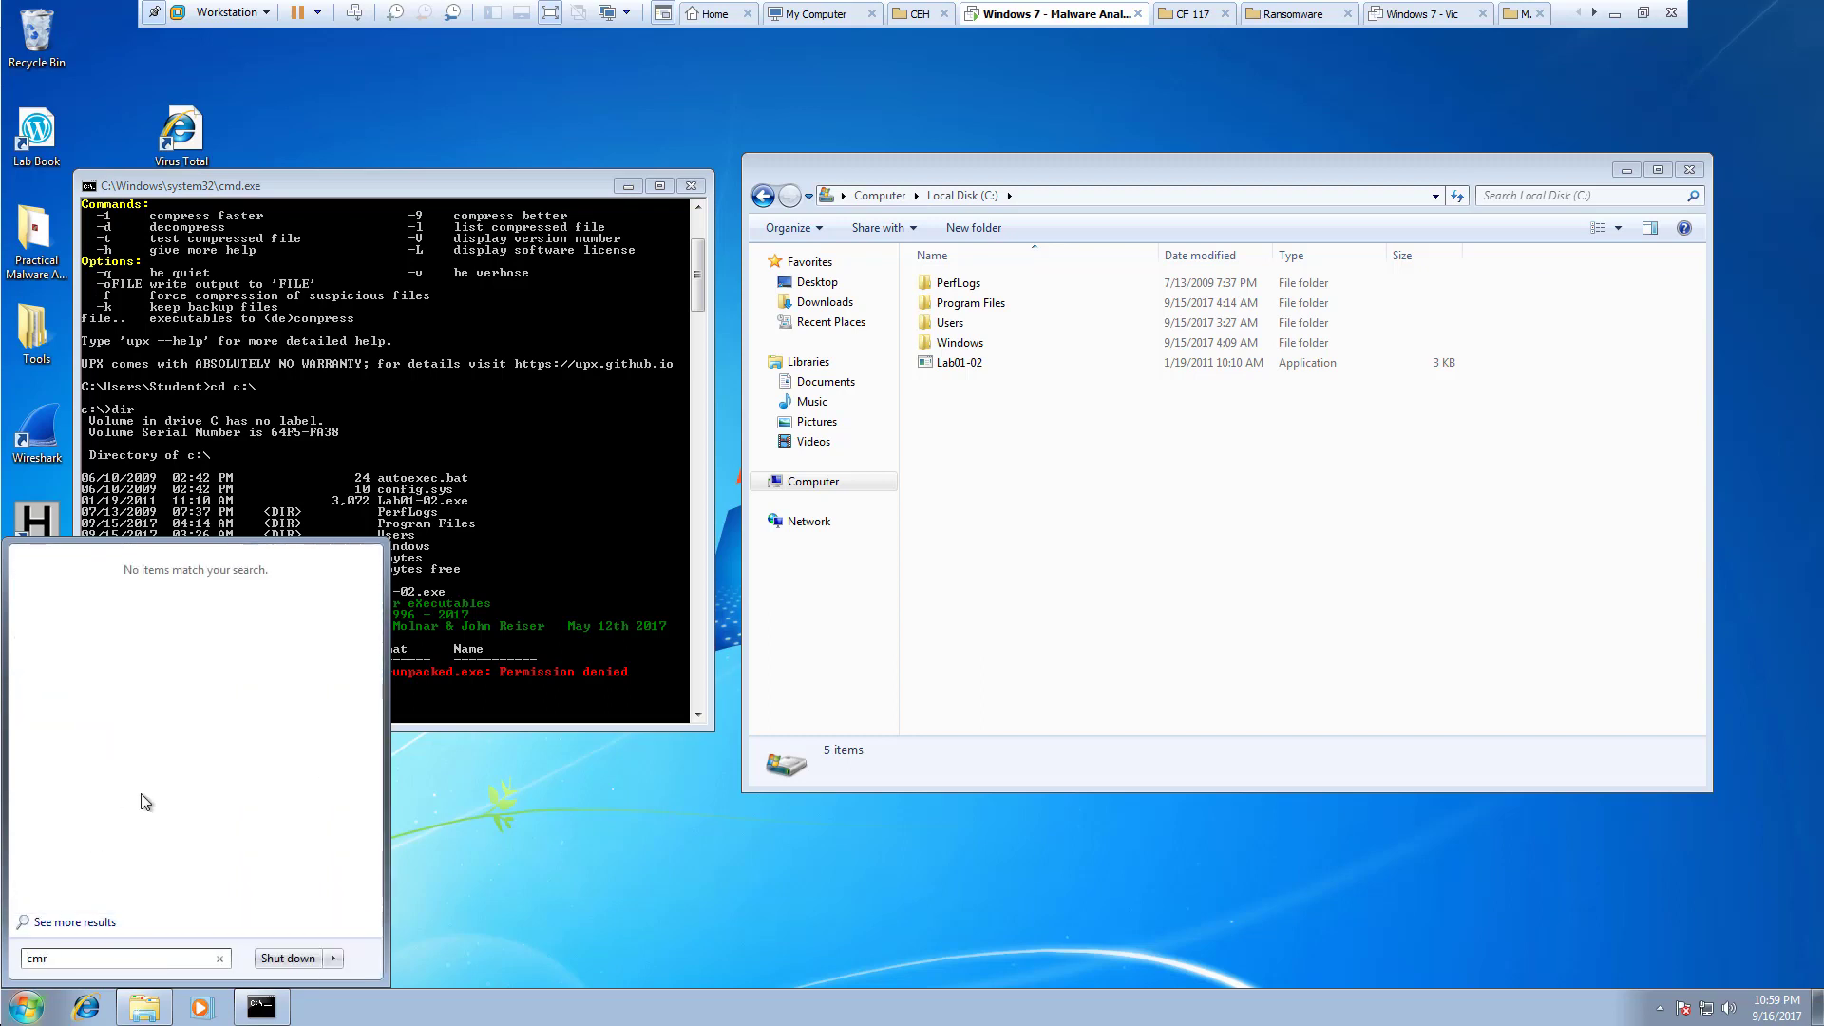
{"action": "key", "text": "BackSpace"}
{"action": "type", "text": "d"}
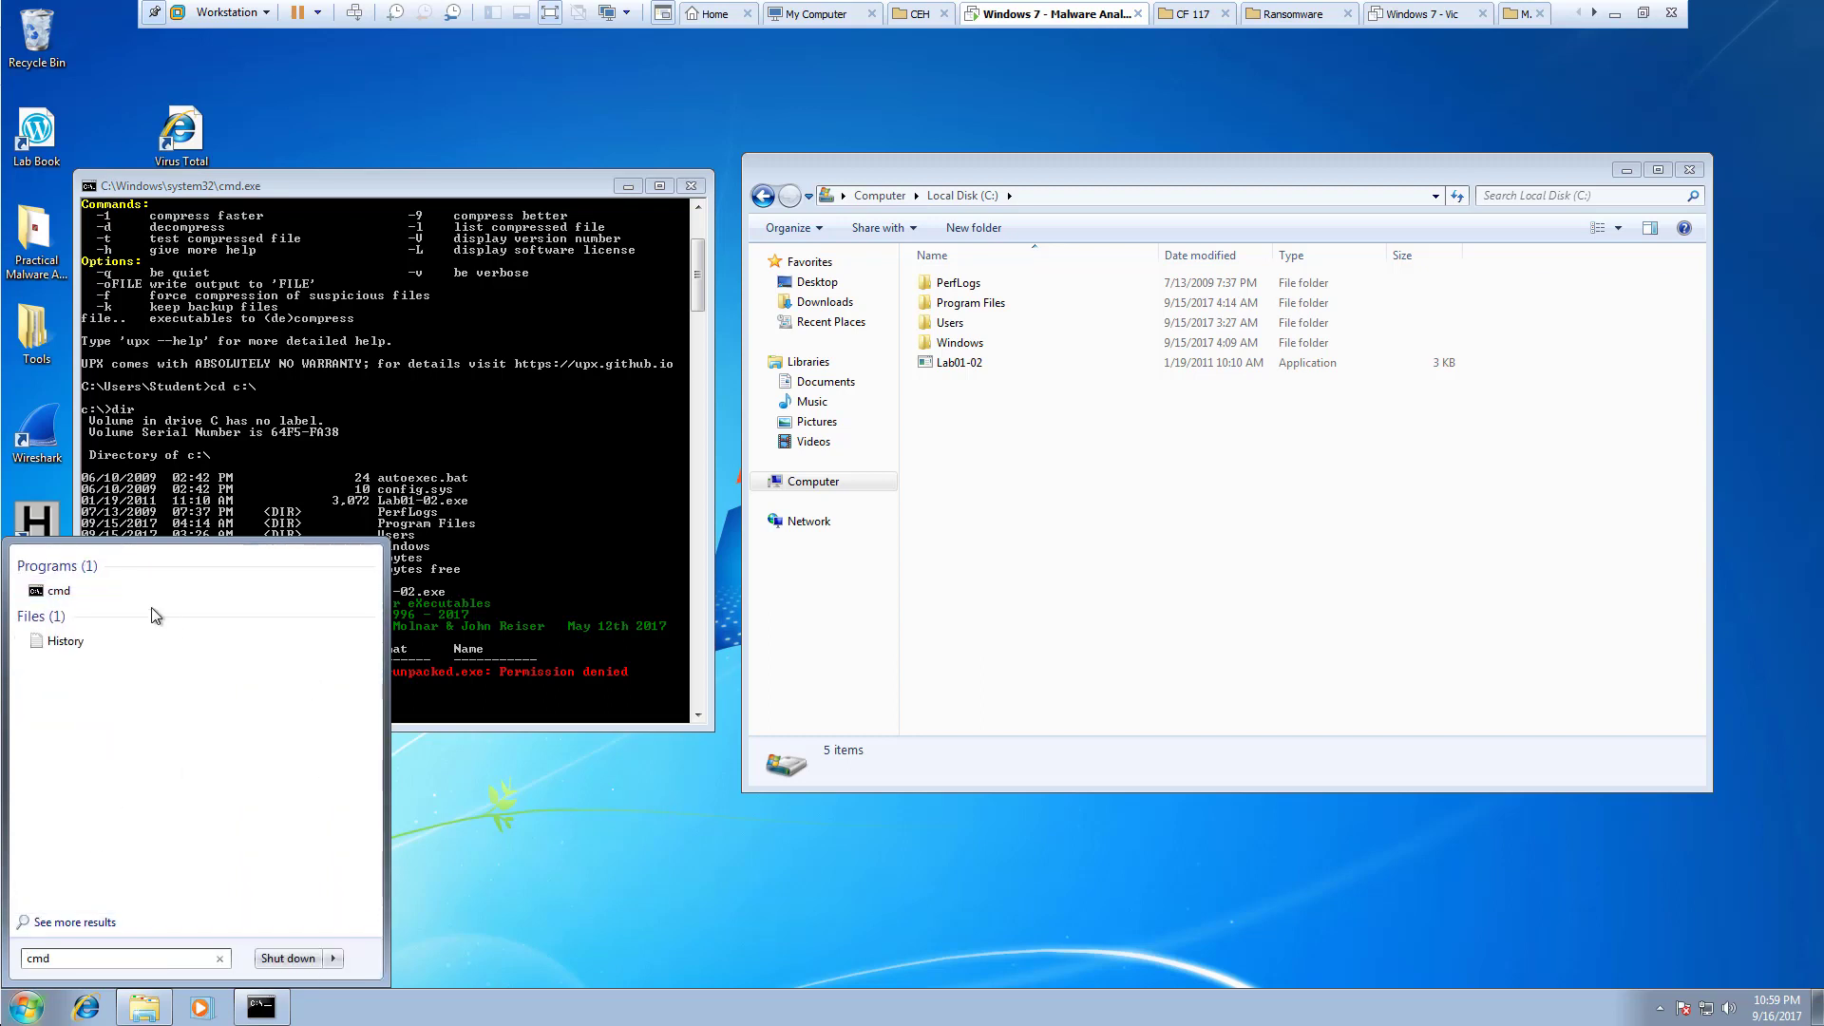
{"action": "right_click", "coordinate": [68, 593]}
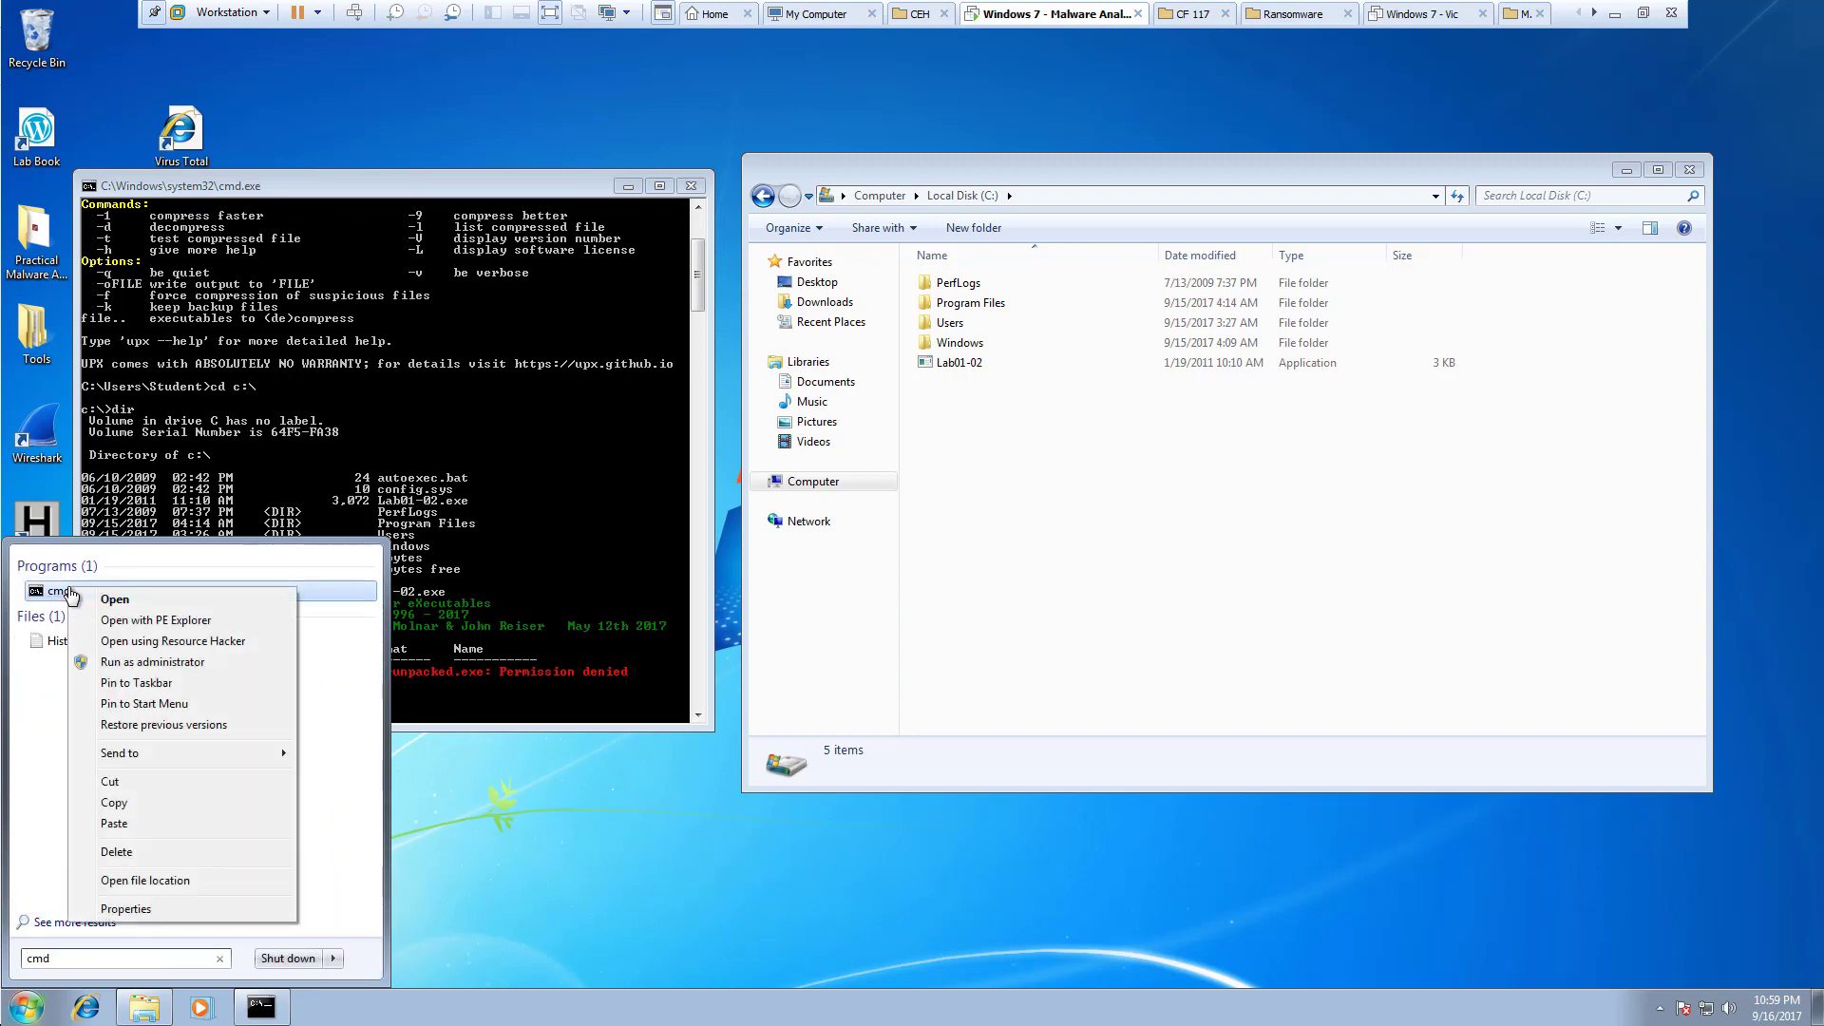
{"action": "left_click", "coordinate": [129, 670]}
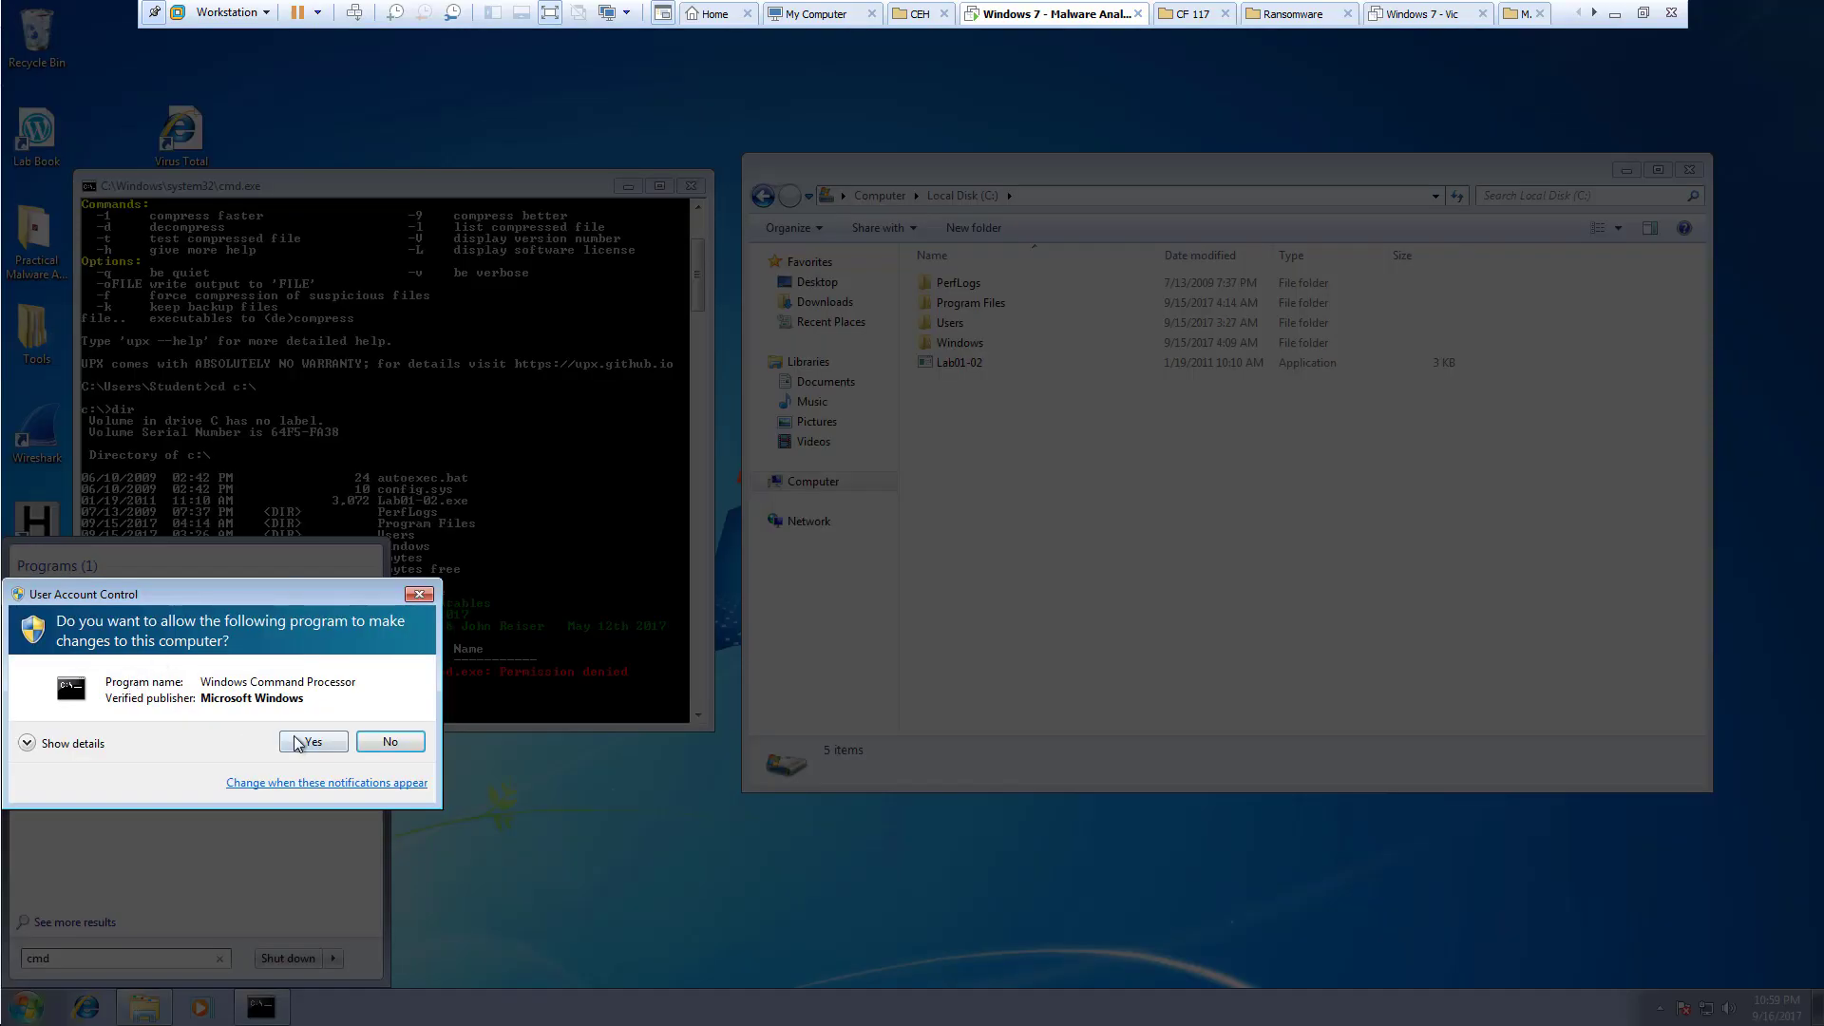
{"action": "left_click", "coordinate": [300, 742]}
Close the old non-administrator console and reposition the elevated one.
{"action": "left_click_drag", "start_coordinate": [347, 20], "coordinate": [1036, 200]}
{"action": "left_click", "coordinate": [92, 187]}
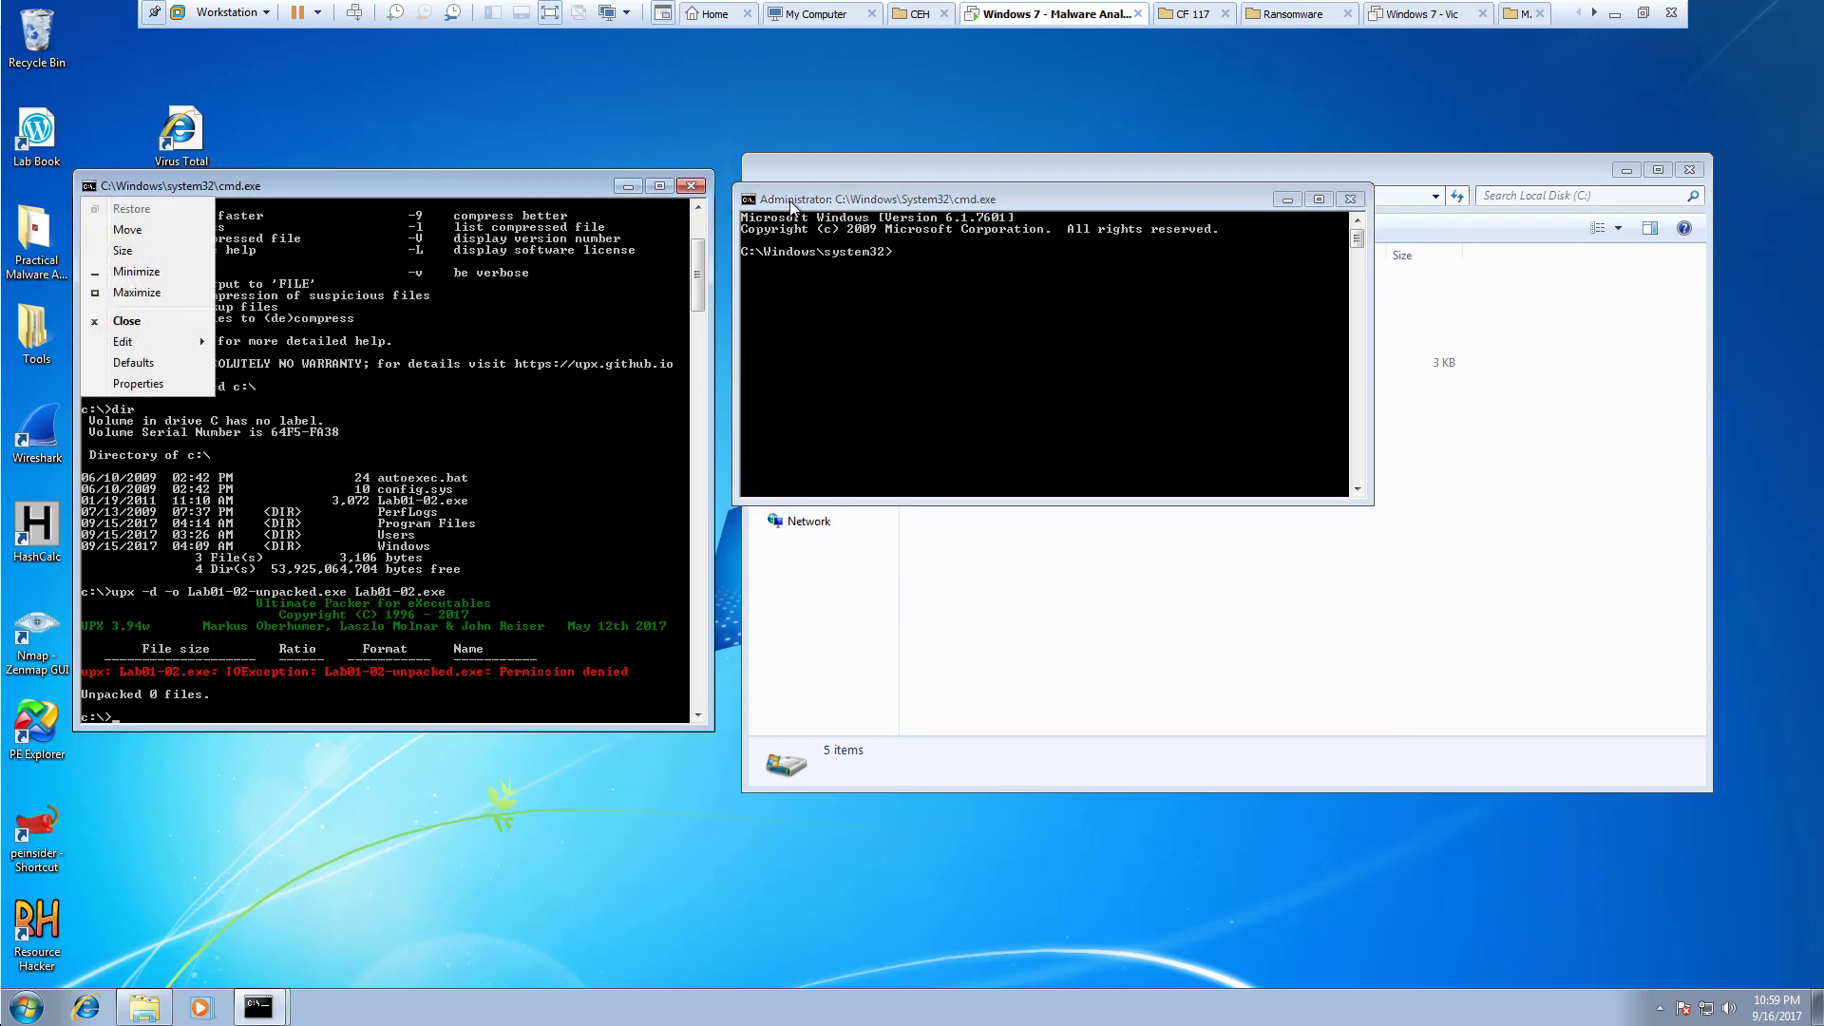
{"action": "key", "text": "c"}
{"action": "left_click_drag", "start_coordinate": [865, 200], "coordinate": [216, 168]}
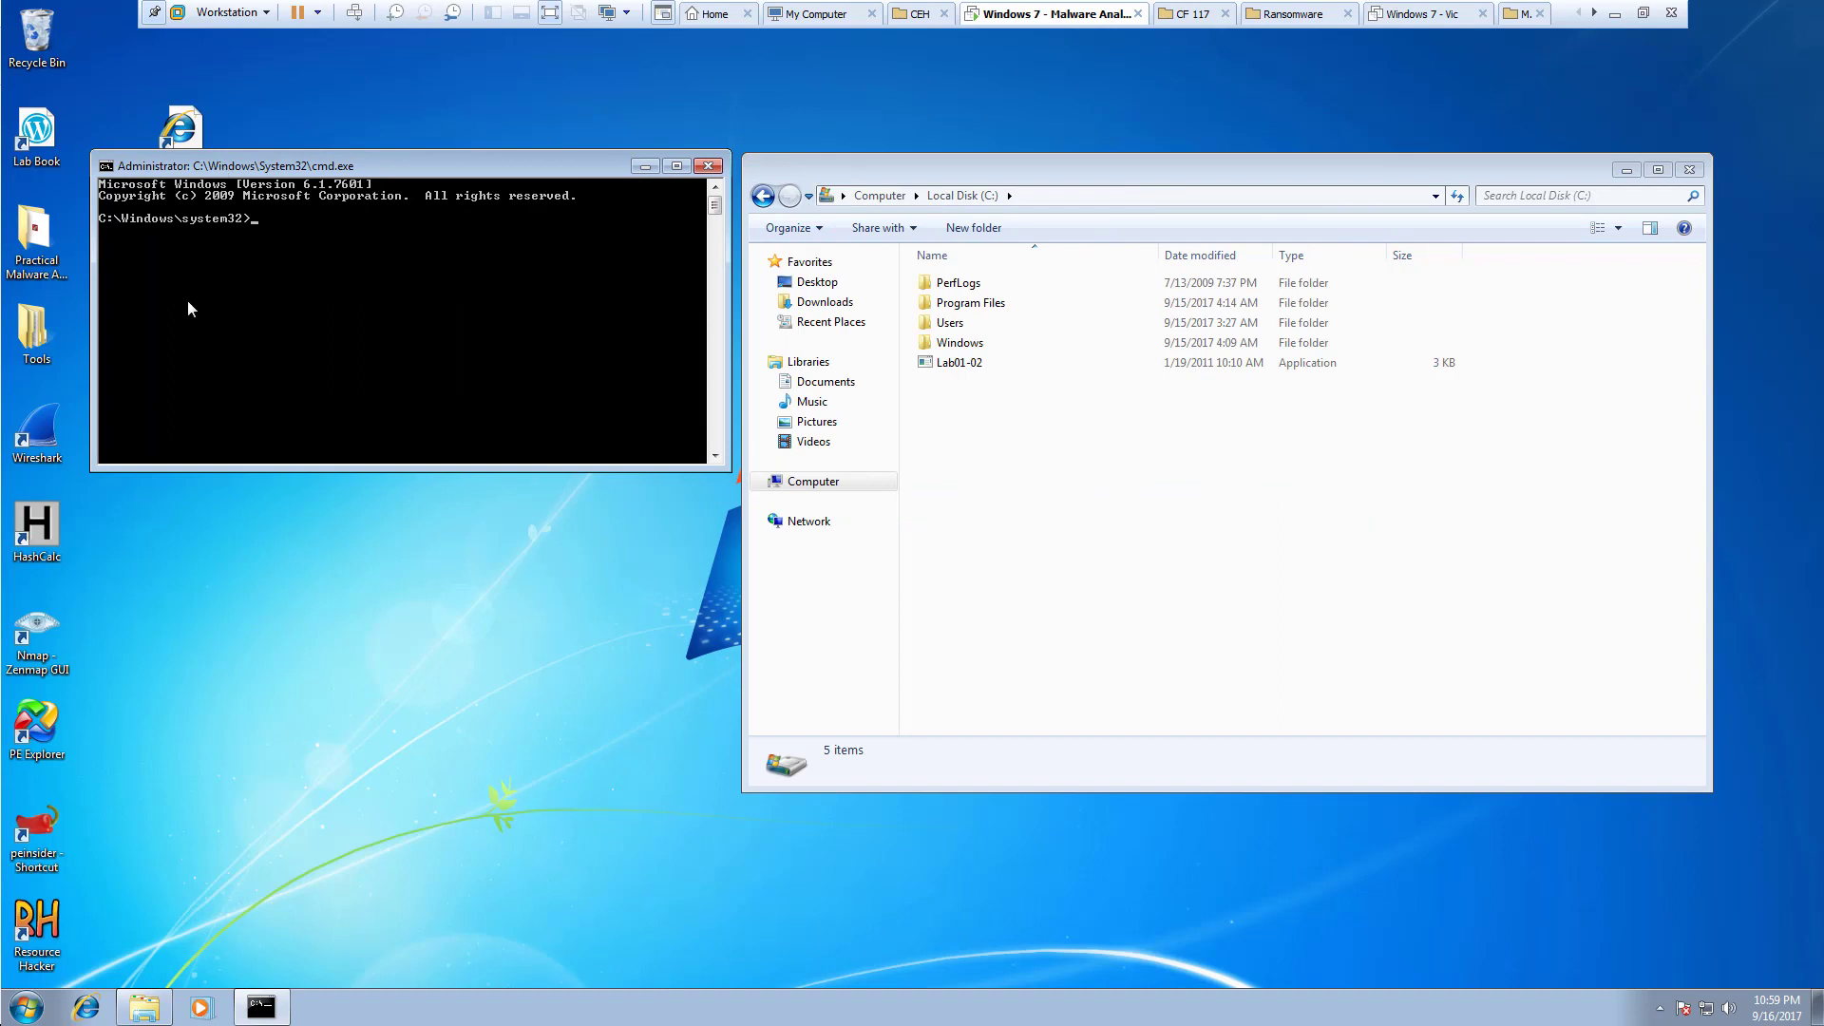
From C:\, paste and run UPX -d -o Lab01-02-unpacked.exe Lab01-02.exe, producing the 16 KB unpacked file.
{"action": "type", "text": "cd"}
{"action": "key", "text": "Up"}
{"action": "key", "text": "BackSpace"}
{"action": "key", "text": "BackSpace"}
{"action": "key", "text": "BackSpace"}
{"action": "key", "text": "BackSpace"}
{"action": "key", "text": "BackSpace"}
{"action": "key", "text": "BackSpace"}
{"action": "right_click", "coordinate": [244, 287]}
{"action": "left_click", "coordinate": [290, 342]}
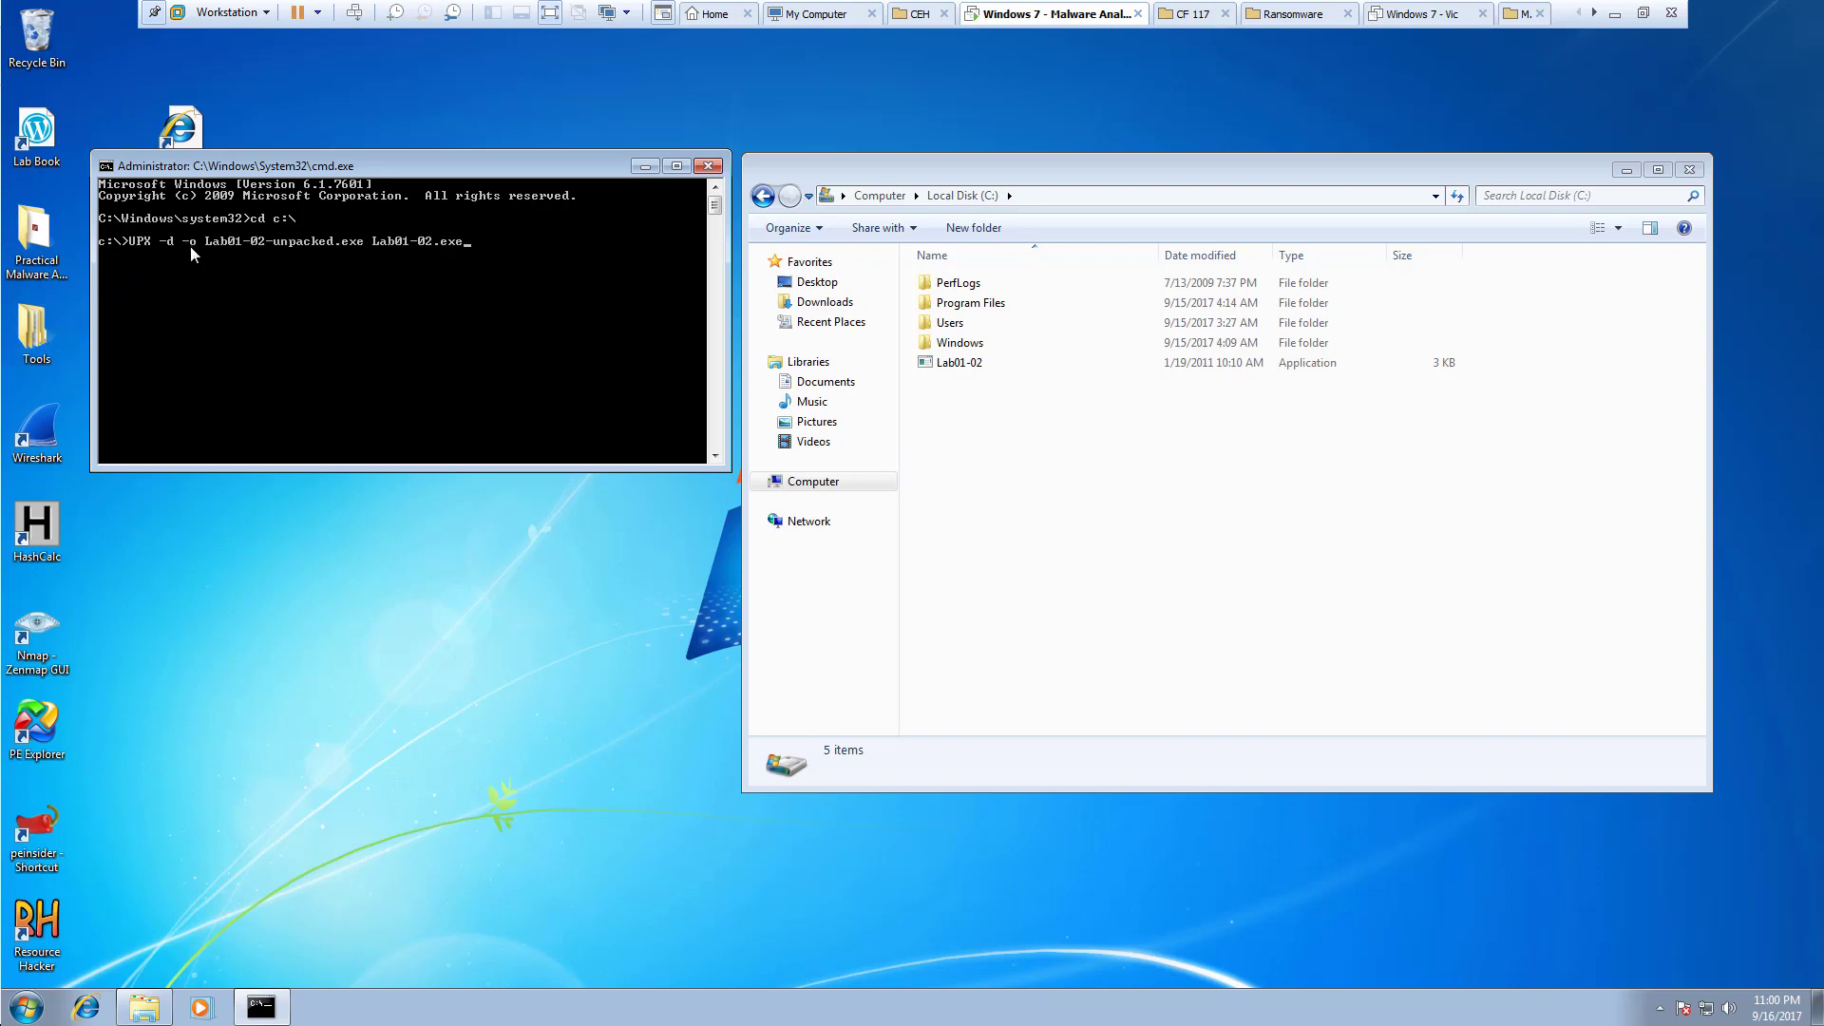
{"action": "key", "text": "Return"}
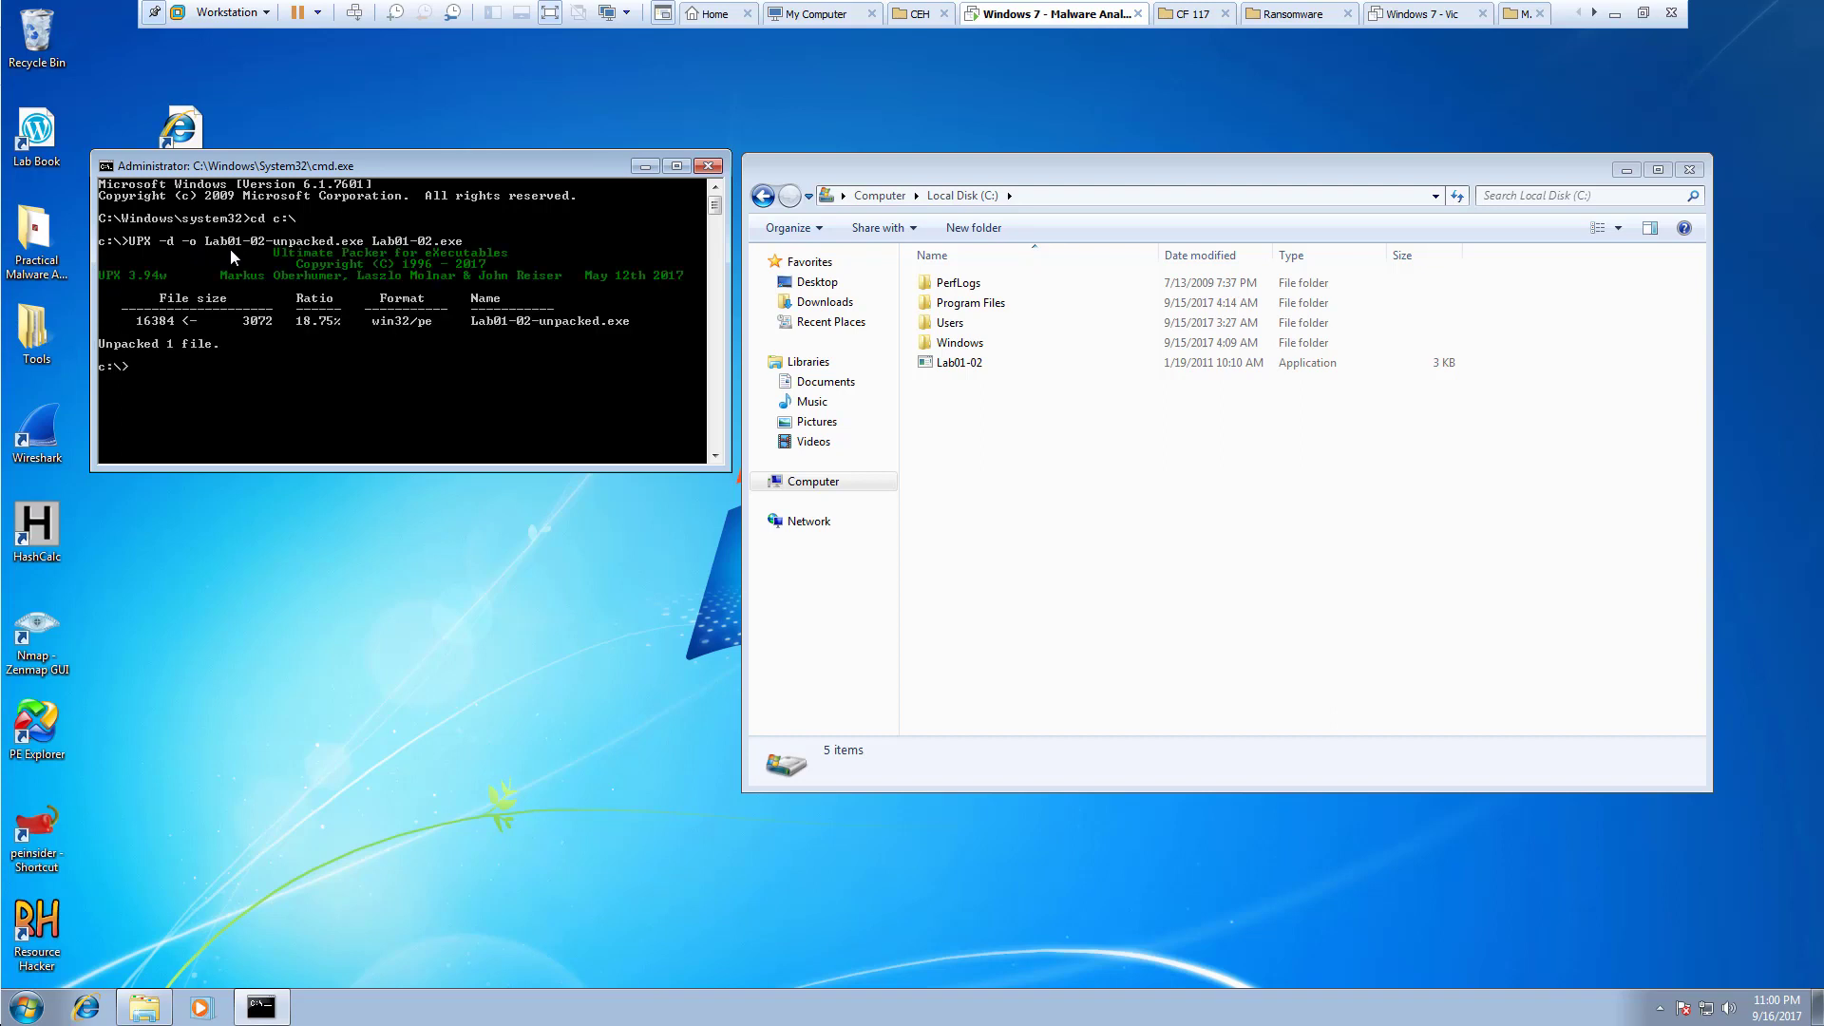
{"action": "left_click", "coordinate": [990, 386]}
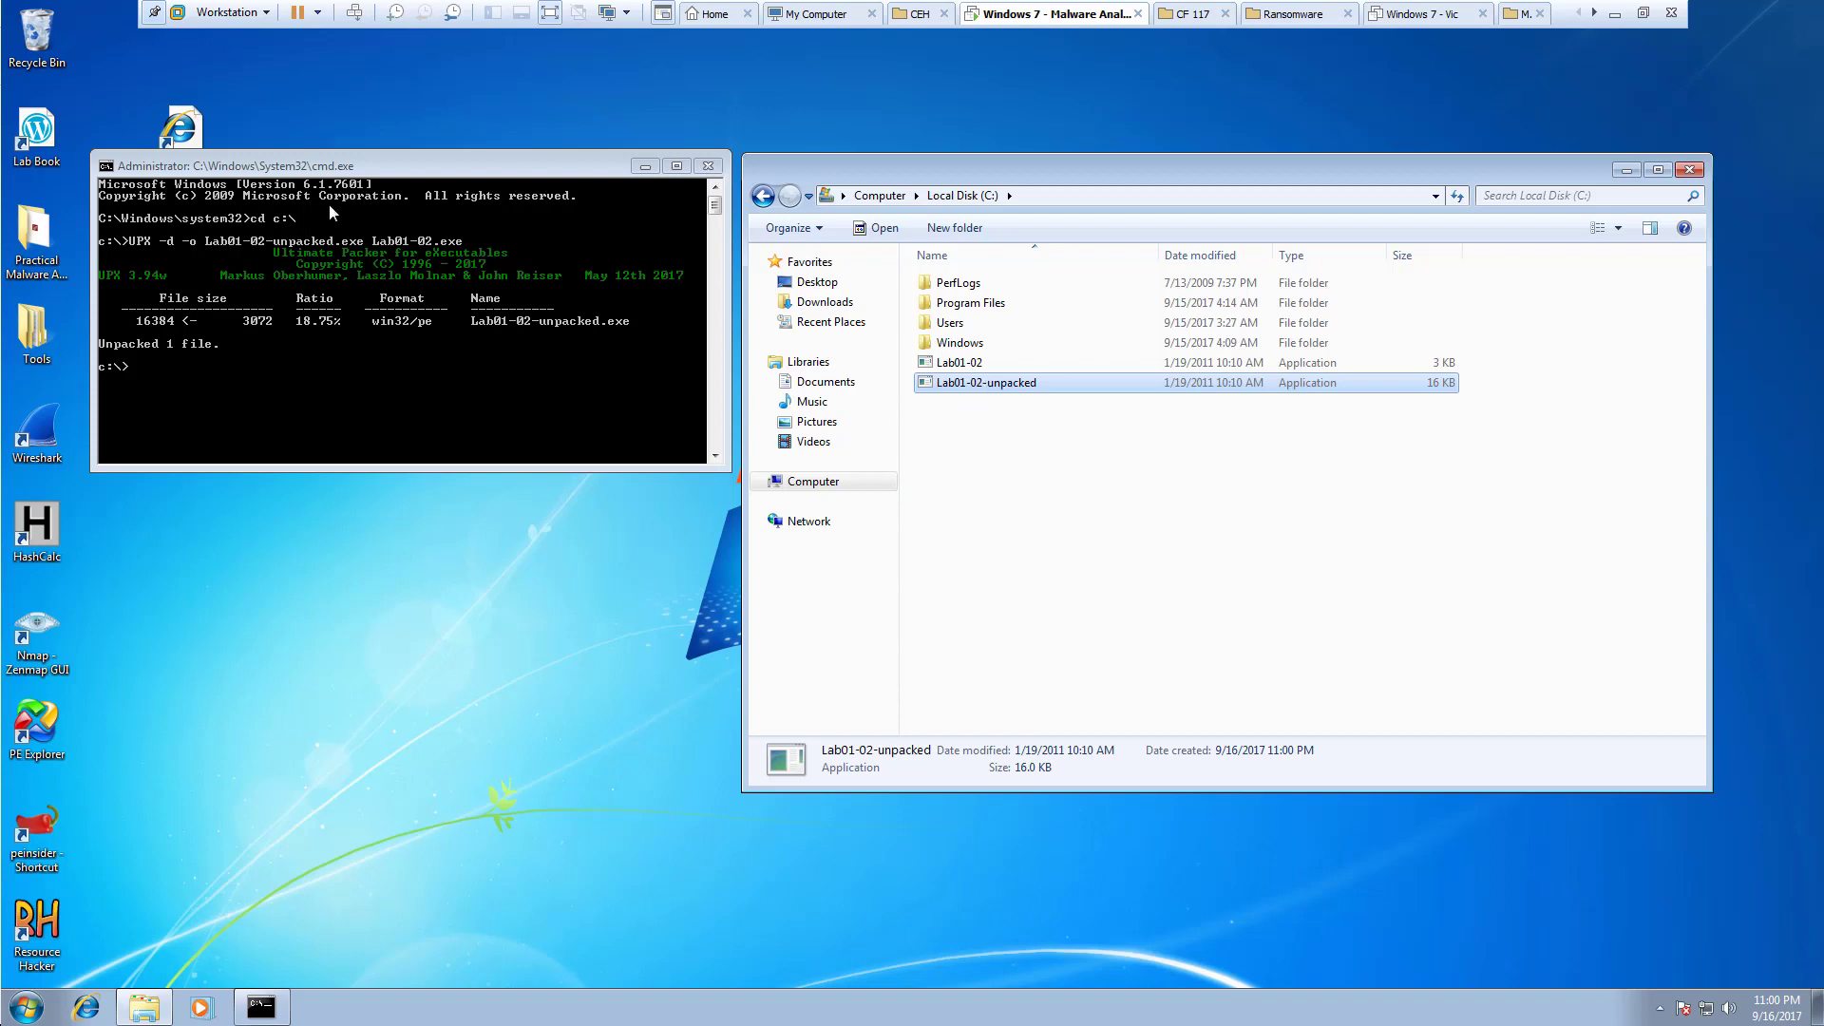
Close the command prompt and copy PEiD from Tools\PEiD-0.95-20081103 to the desktop.
{"action": "left_click", "coordinate": [707, 166]}
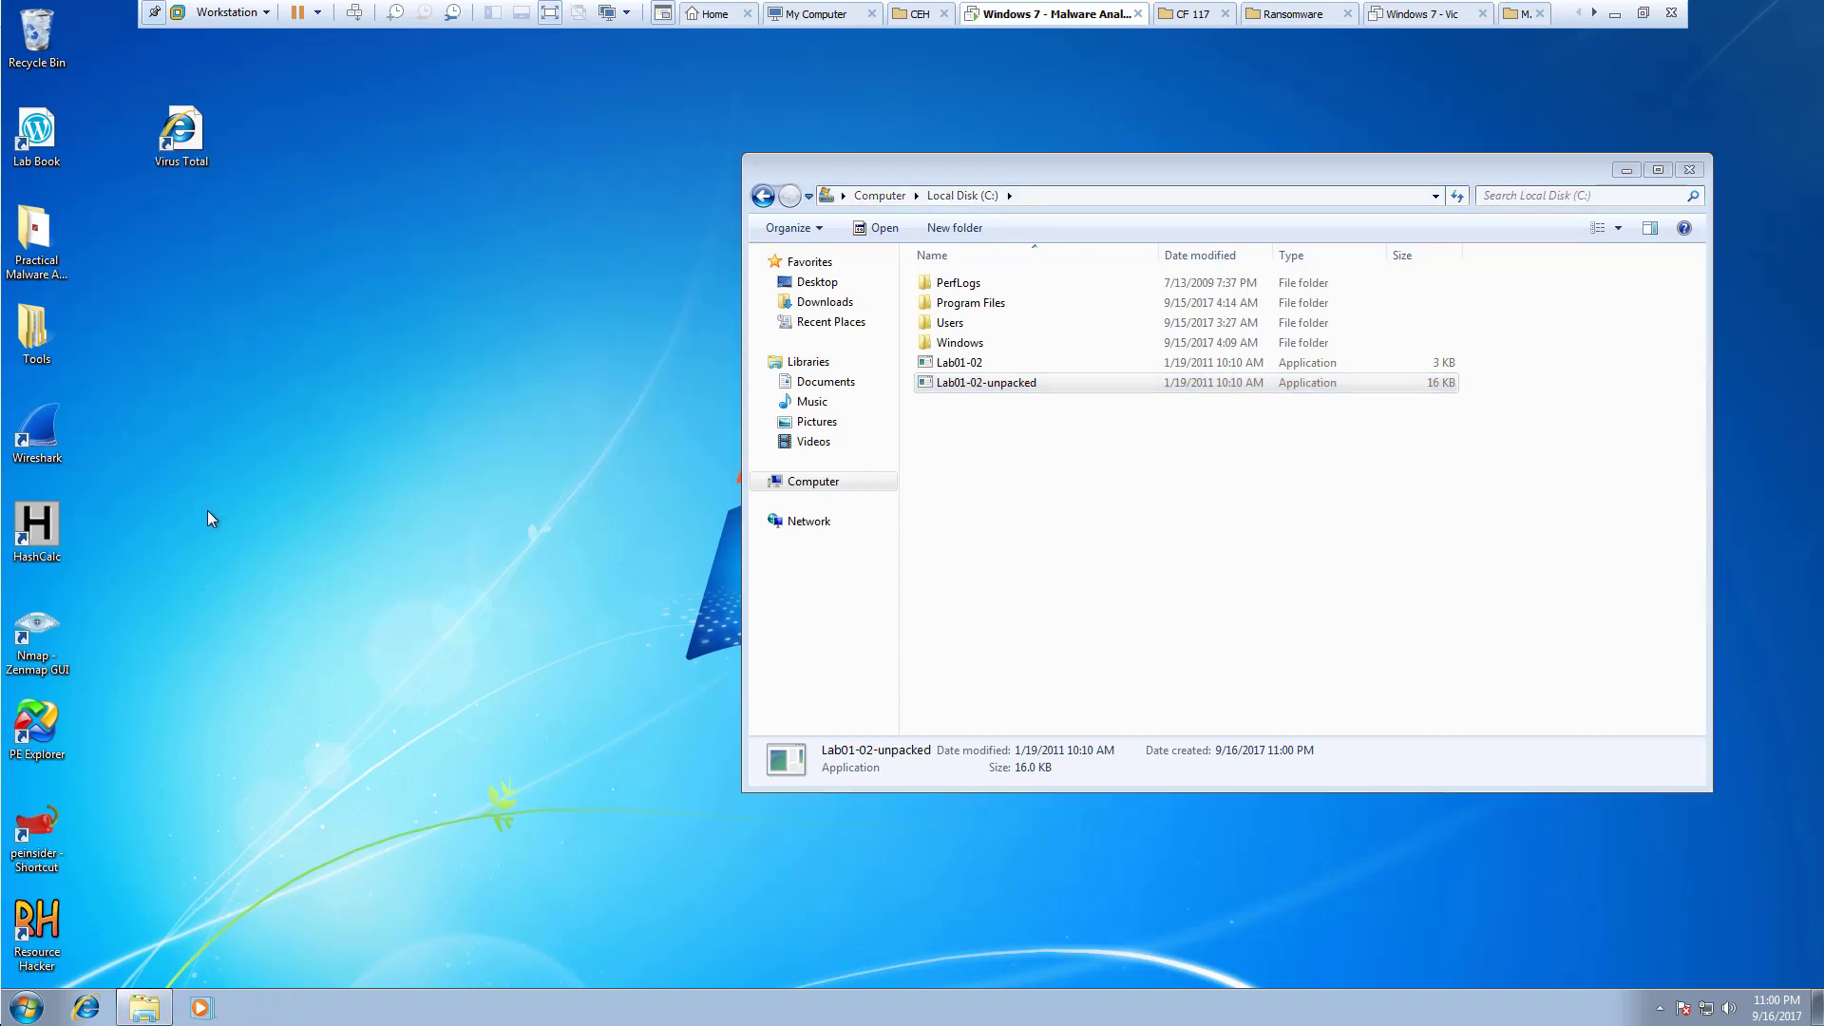
{"action": "double_click", "coordinate": [34, 364]}
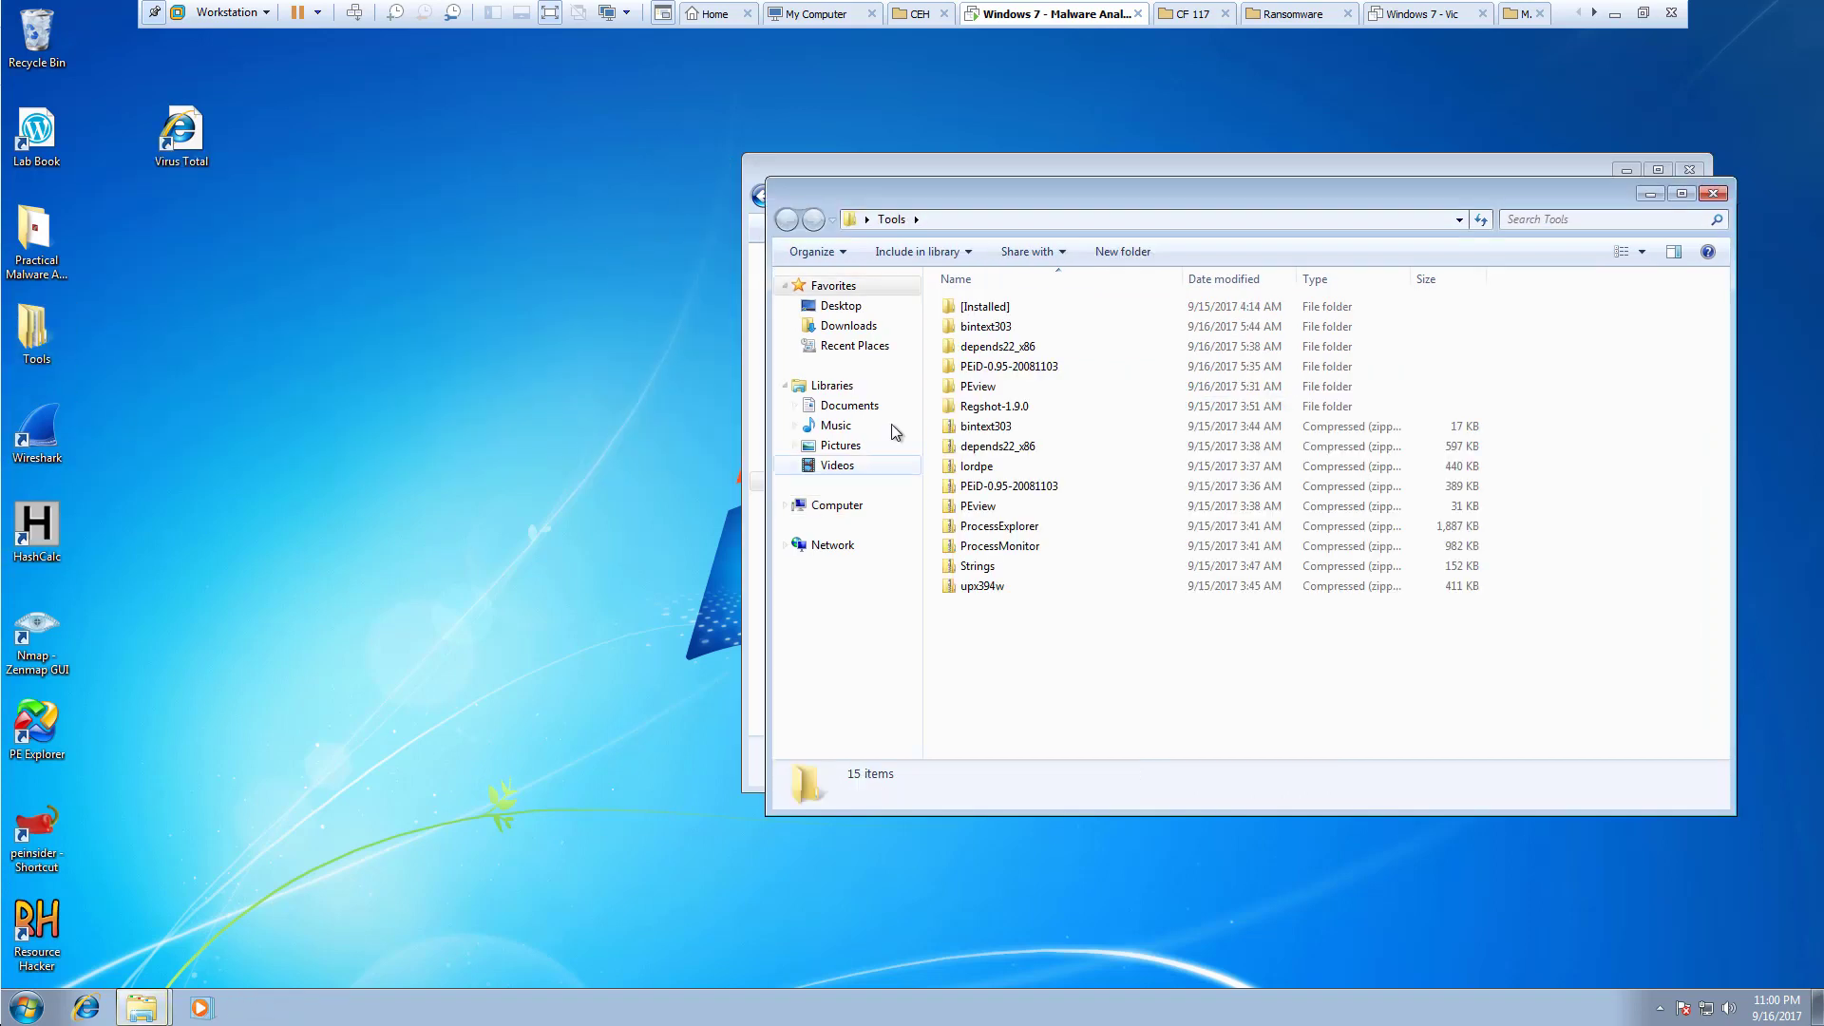
{"action": "double_click", "coordinate": [969, 367]}
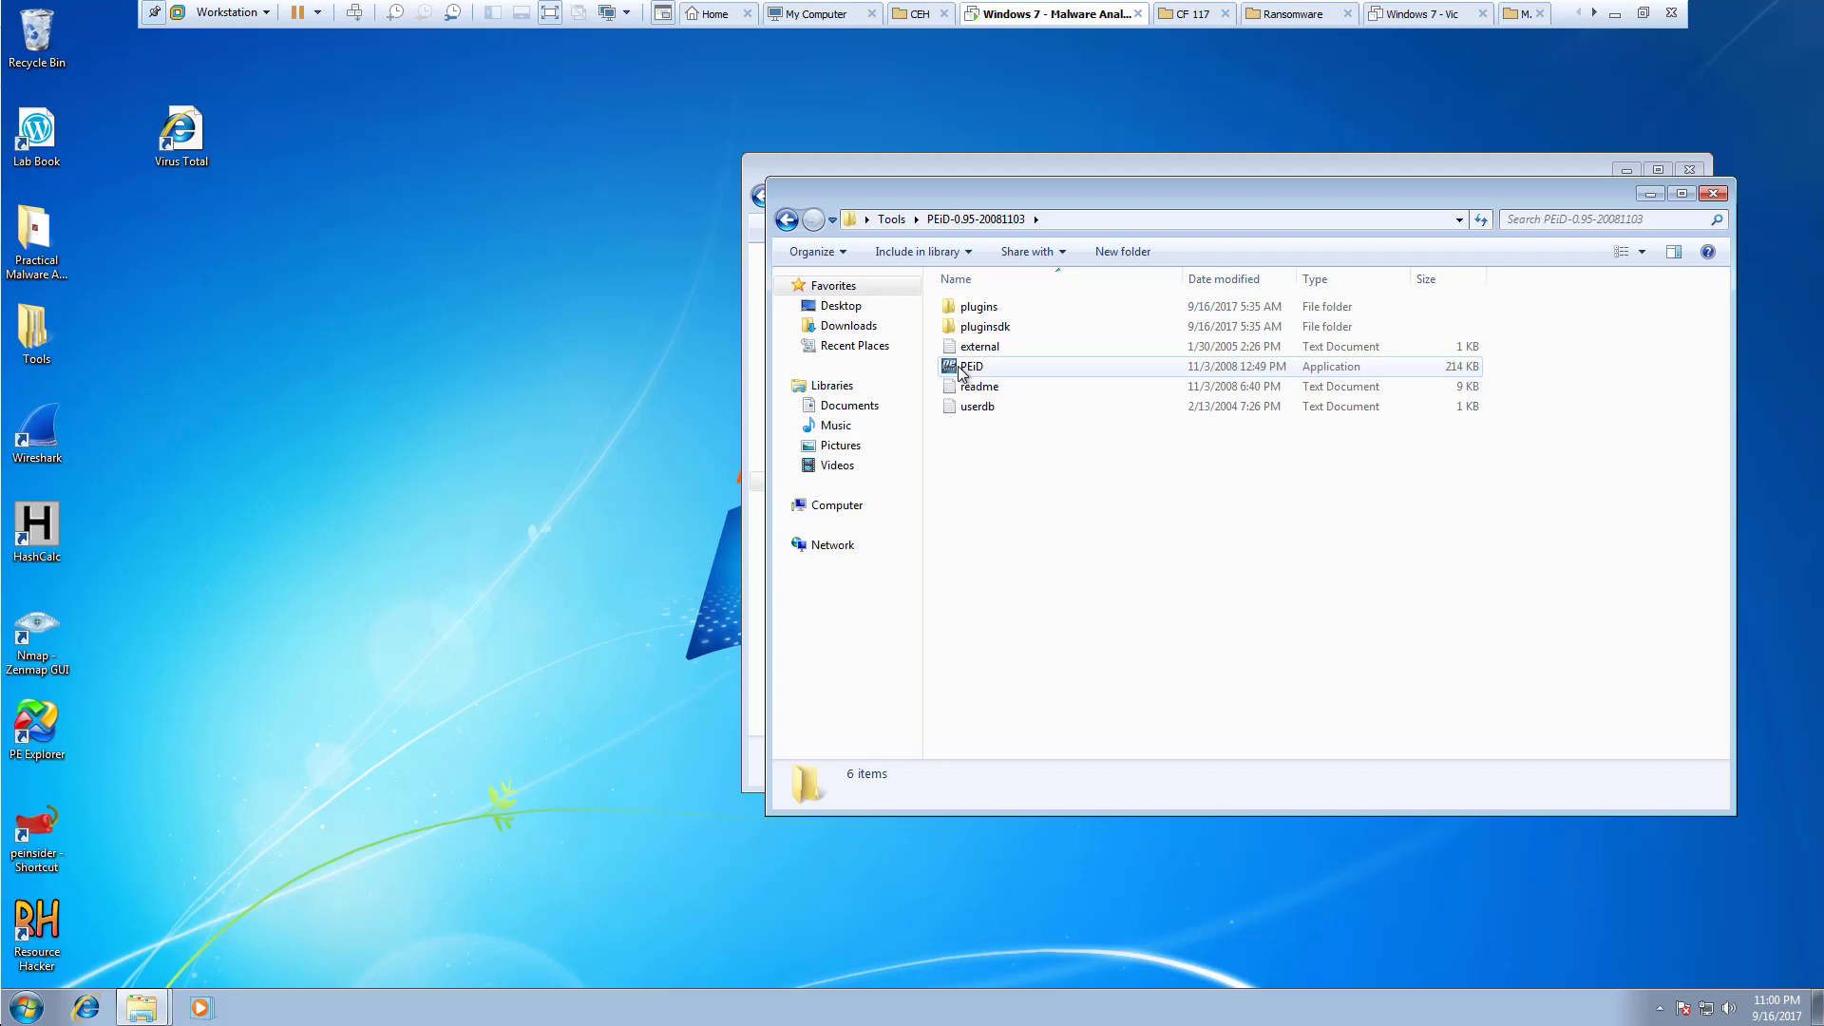
{"action": "left_click_drag", "start_coordinate": [961, 370], "coordinate": [264, 401]}
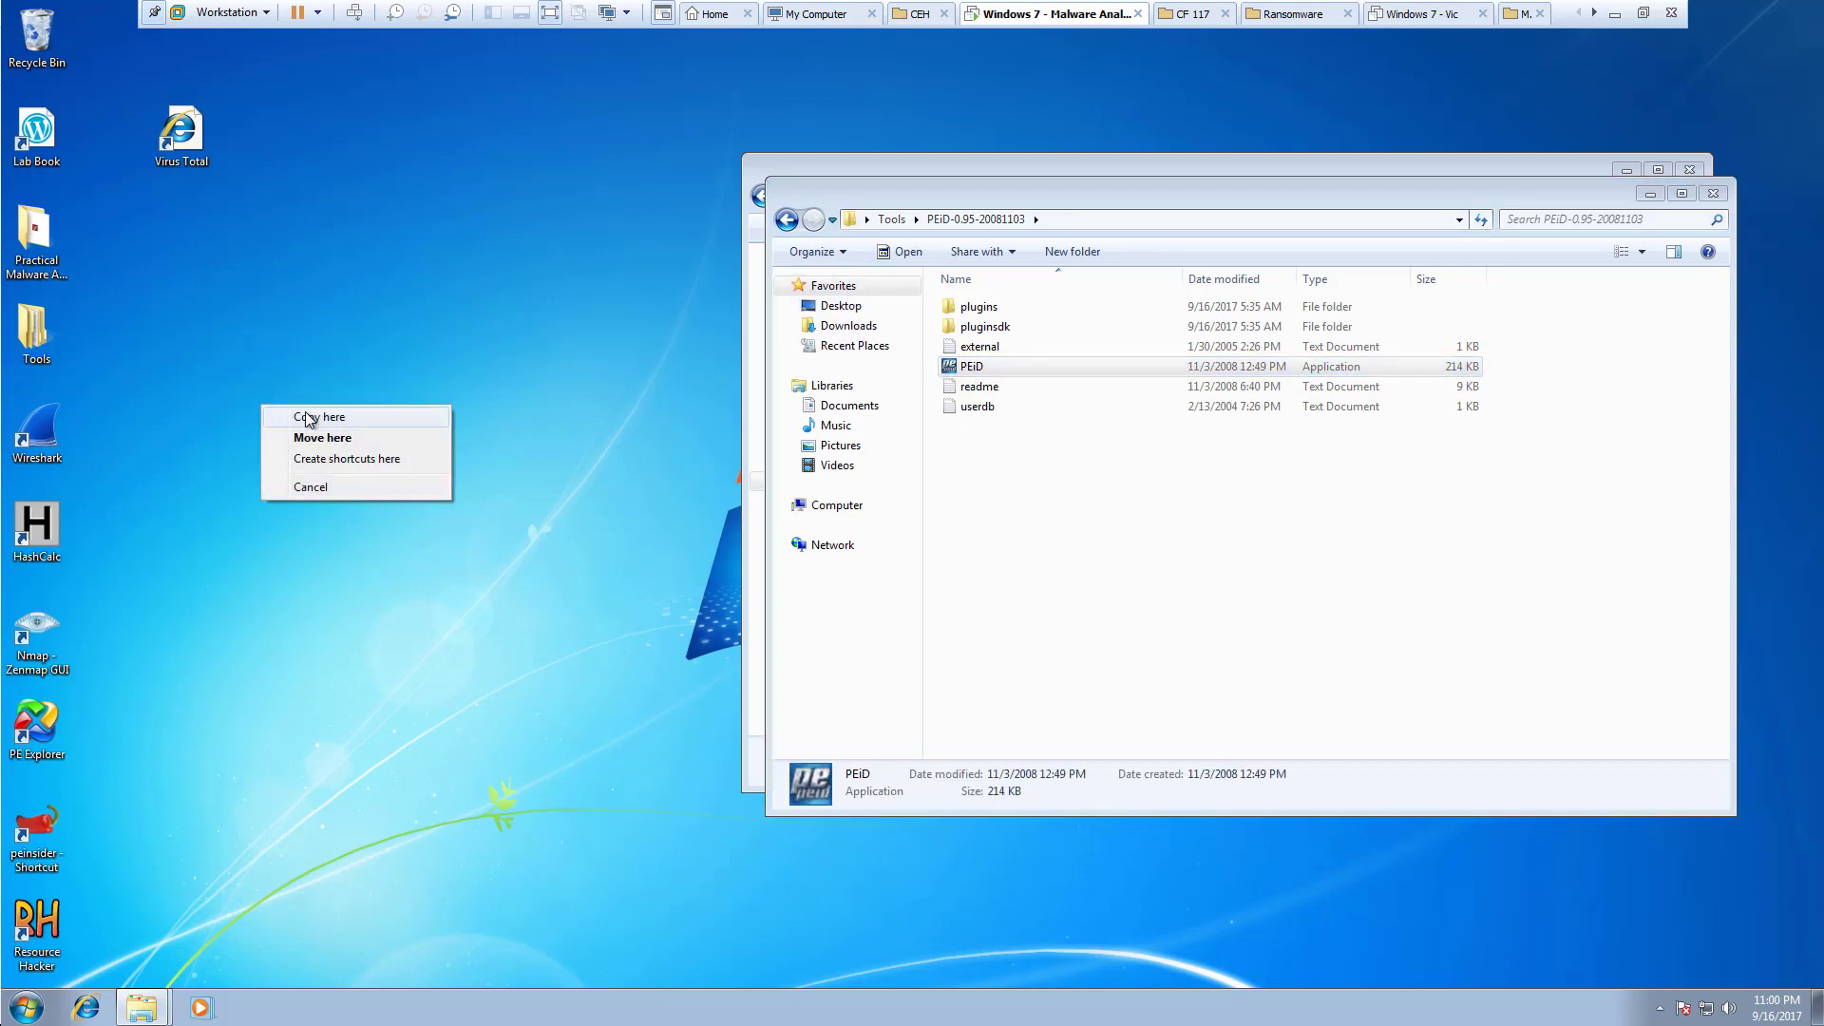
{"action": "left_click", "coordinate": [333, 411]}
{"action": "left_click", "coordinate": [1713, 193]}
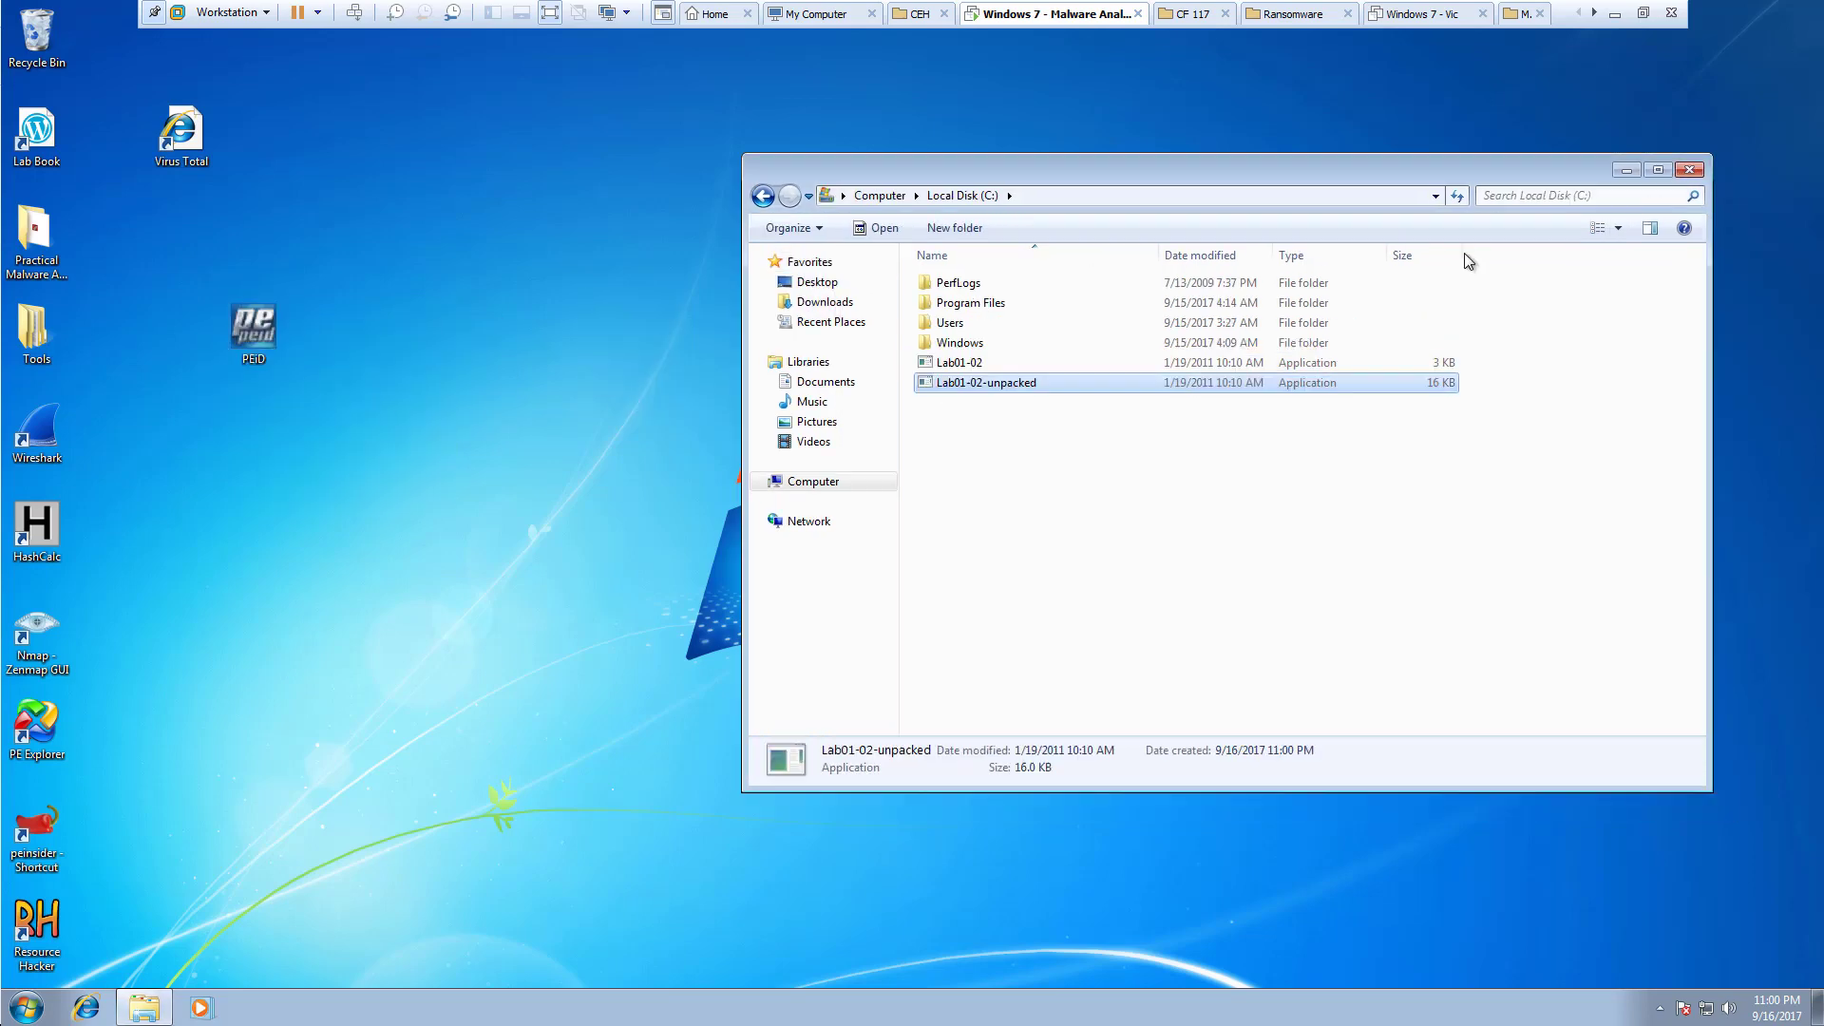
Launch PEiD from the desktop and scan C:\Lab01-02-unpacked.exe.
{"action": "double_click", "coordinate": [255, 329]}
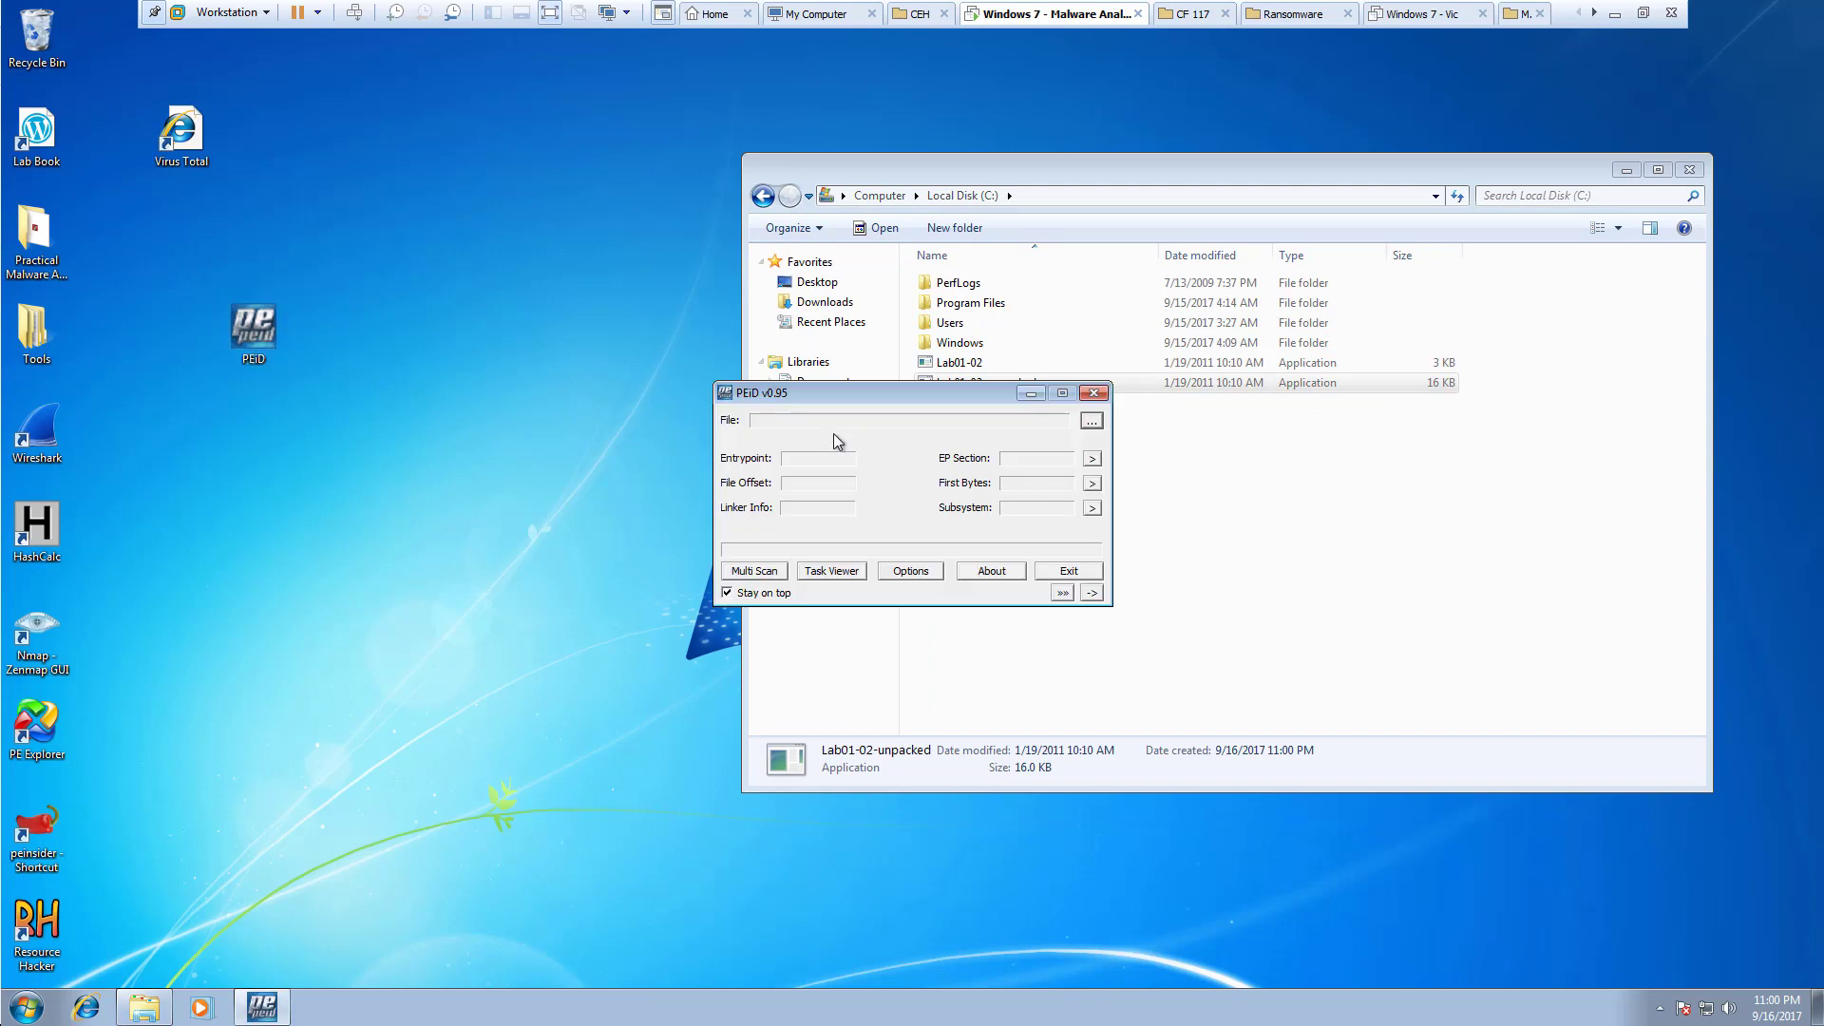
{"action": "left_click_drag", "start_coordinate": [253, 328], "coordinate": [110, 40]}
{"action": "left_click", "coordinate": [1090, 424]}
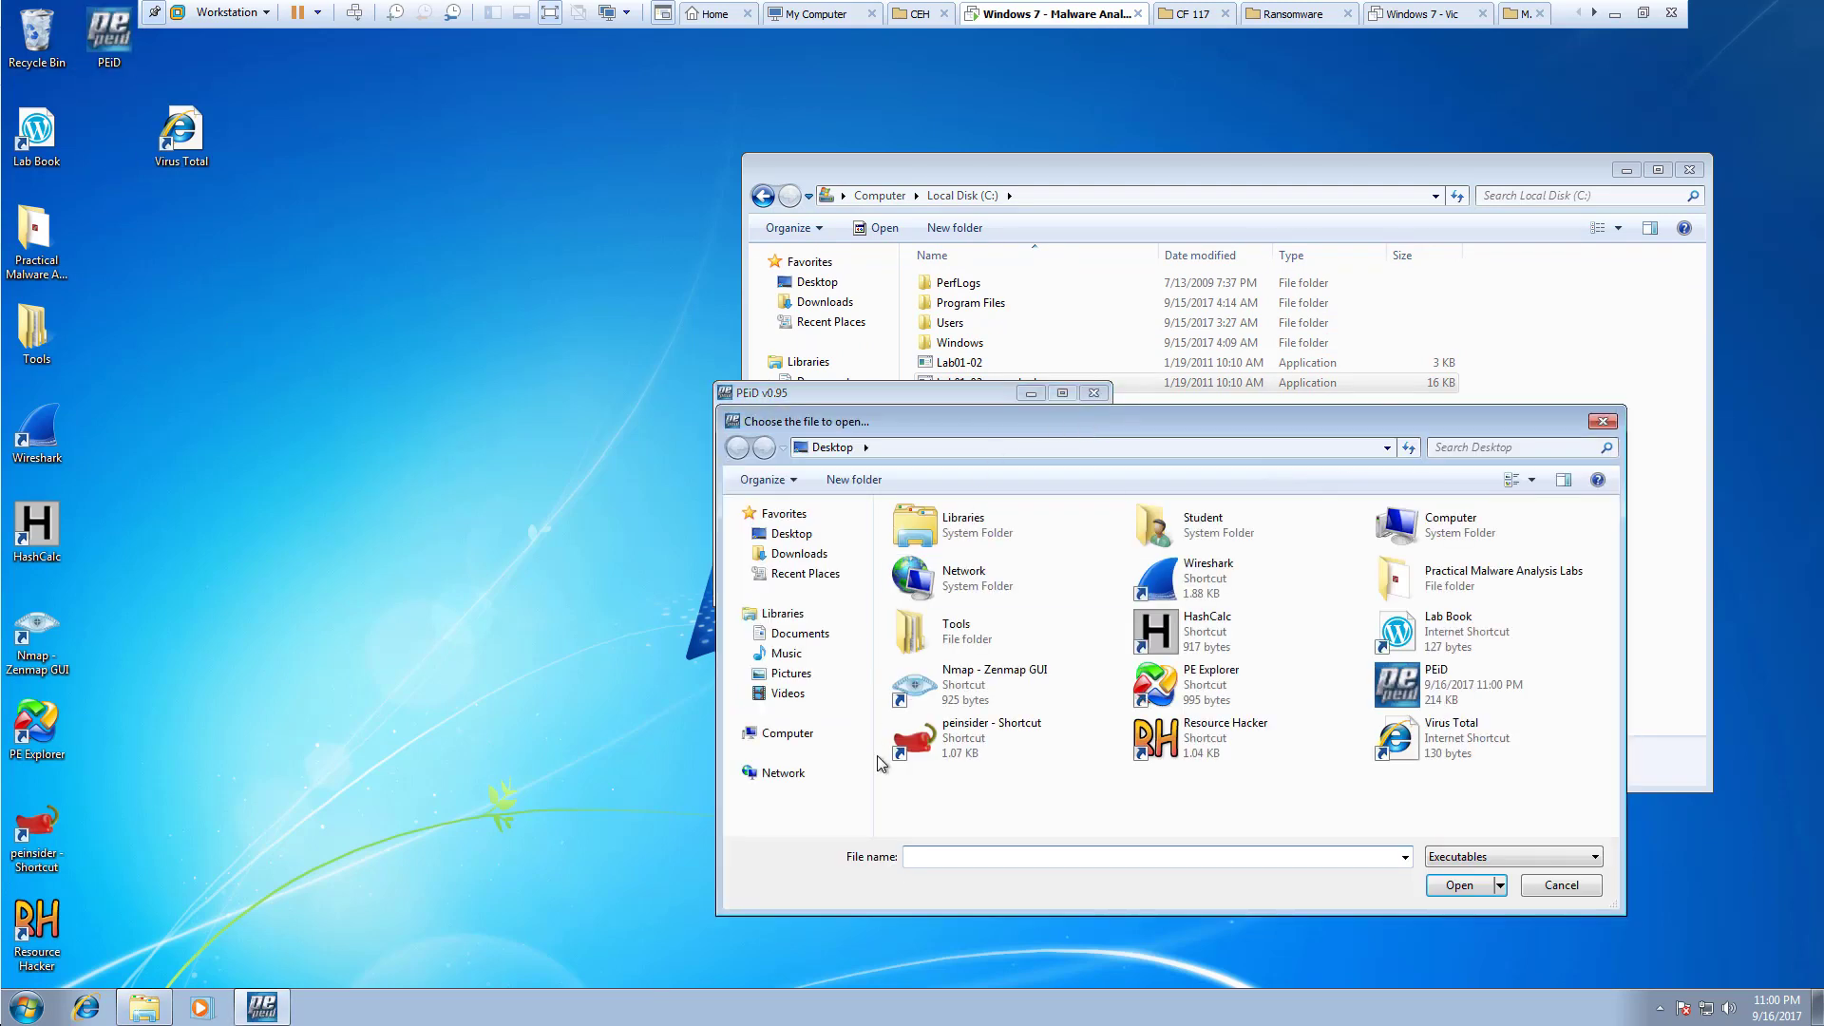
{"action": "type", "text": "c:"}
{"action": "key", "text": "Return"}
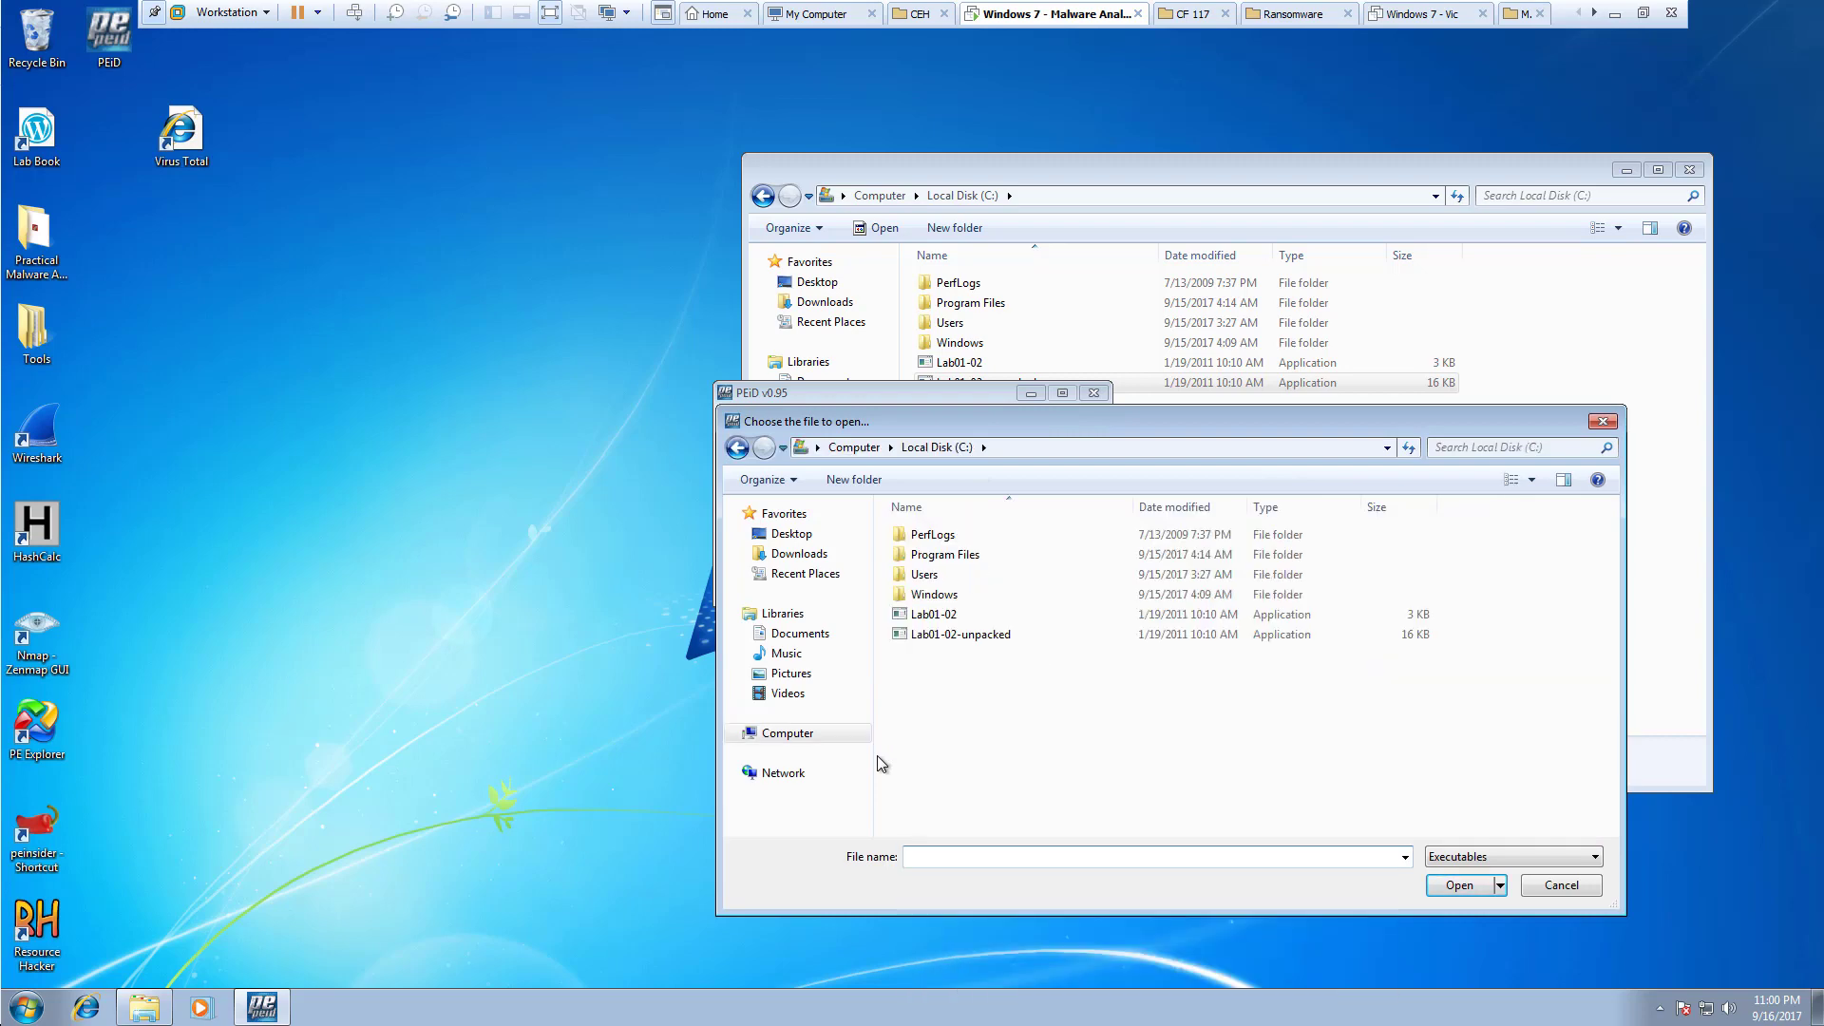
{"action": "double_click", "coordinate": [950, 635]}
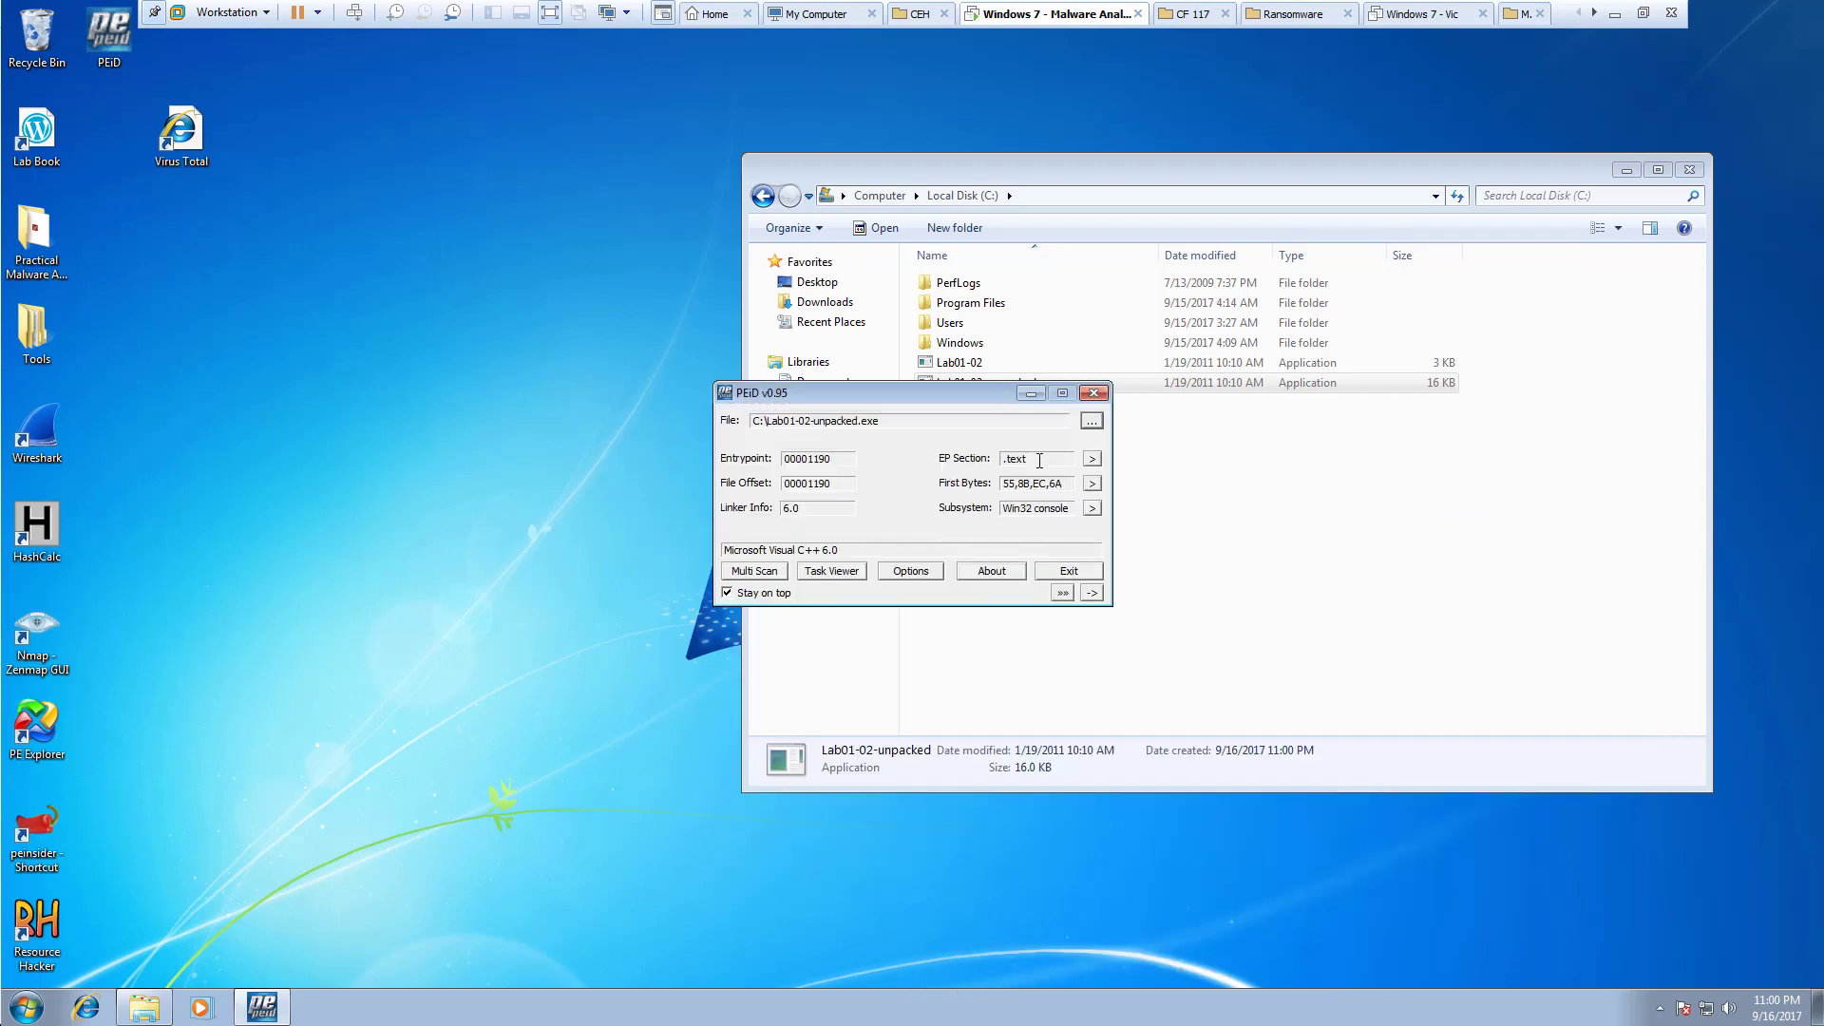
Review the scan: .text entry-point section, first bytes, and Microsoft Visual C++ 6.0 detection.
{"action": "left_click_drag", "start_coordinate": [967, 403], "coordinate": [591, 441]}
{"action": "double_click", "coordinate": [561, 419]}
{"action": "left_click", "coordinate": [537, 445]}
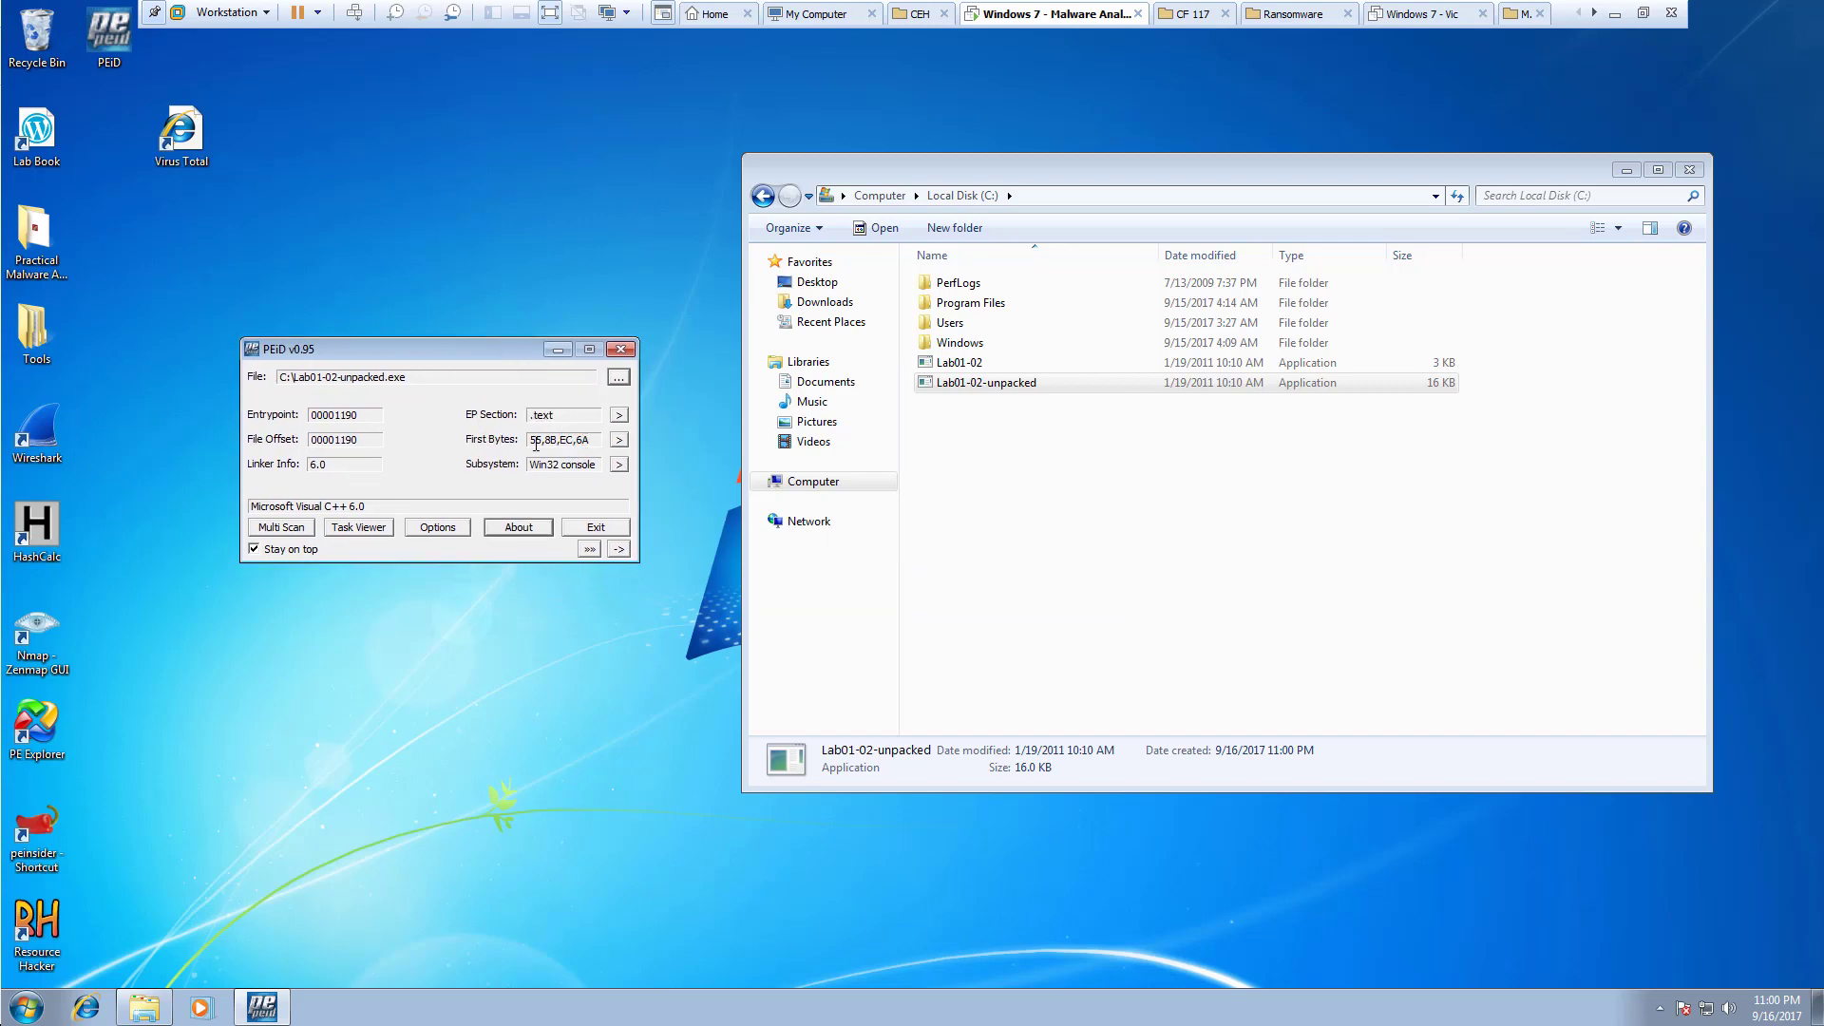
{"action": "left_click_drag", "start_coordinate": [409, 507], "coordinate": [220, 507]}
{"action": "key", "text": "Tab"}
Close PEiD and create a desktop shortcut to depends.exe from the depends22_x86 folder.
{"action": "left_click", "coordinate": [620, 348]}
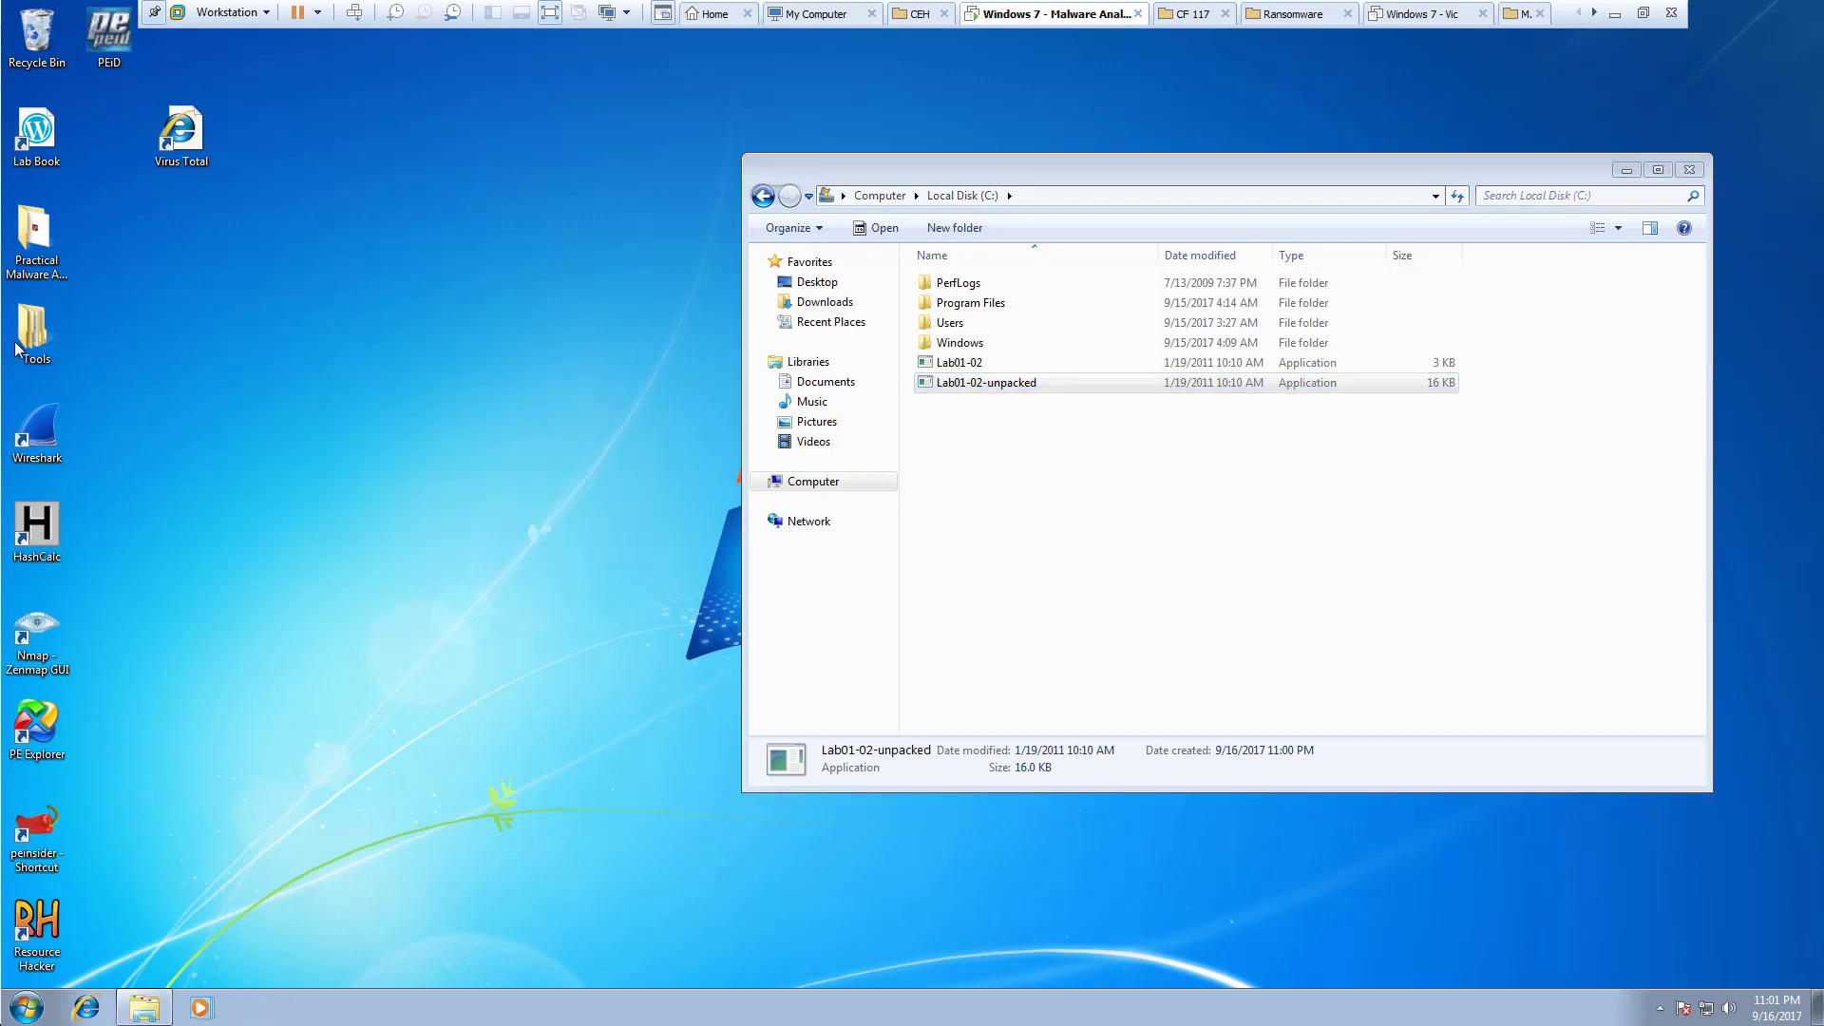
{"action": "double_click", "coordinate": [38, 354]}
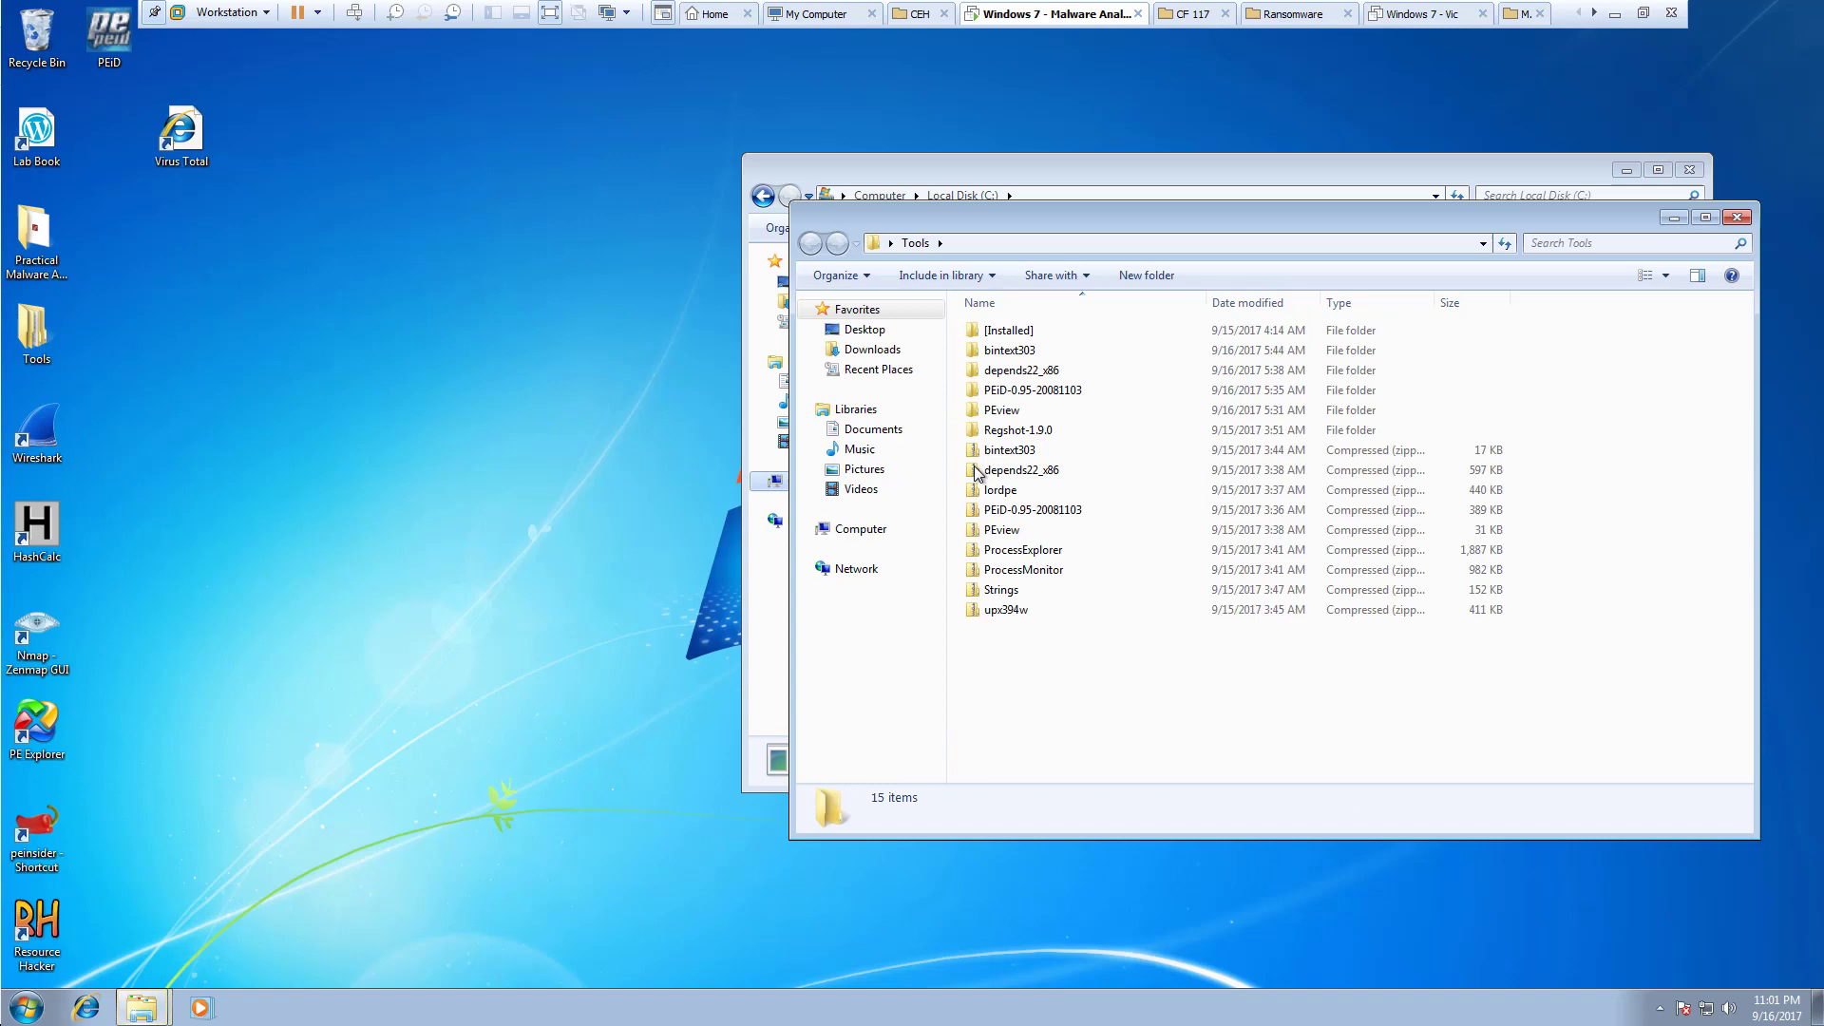
{"action": "double_click", "coordinate": [1034, 370]}
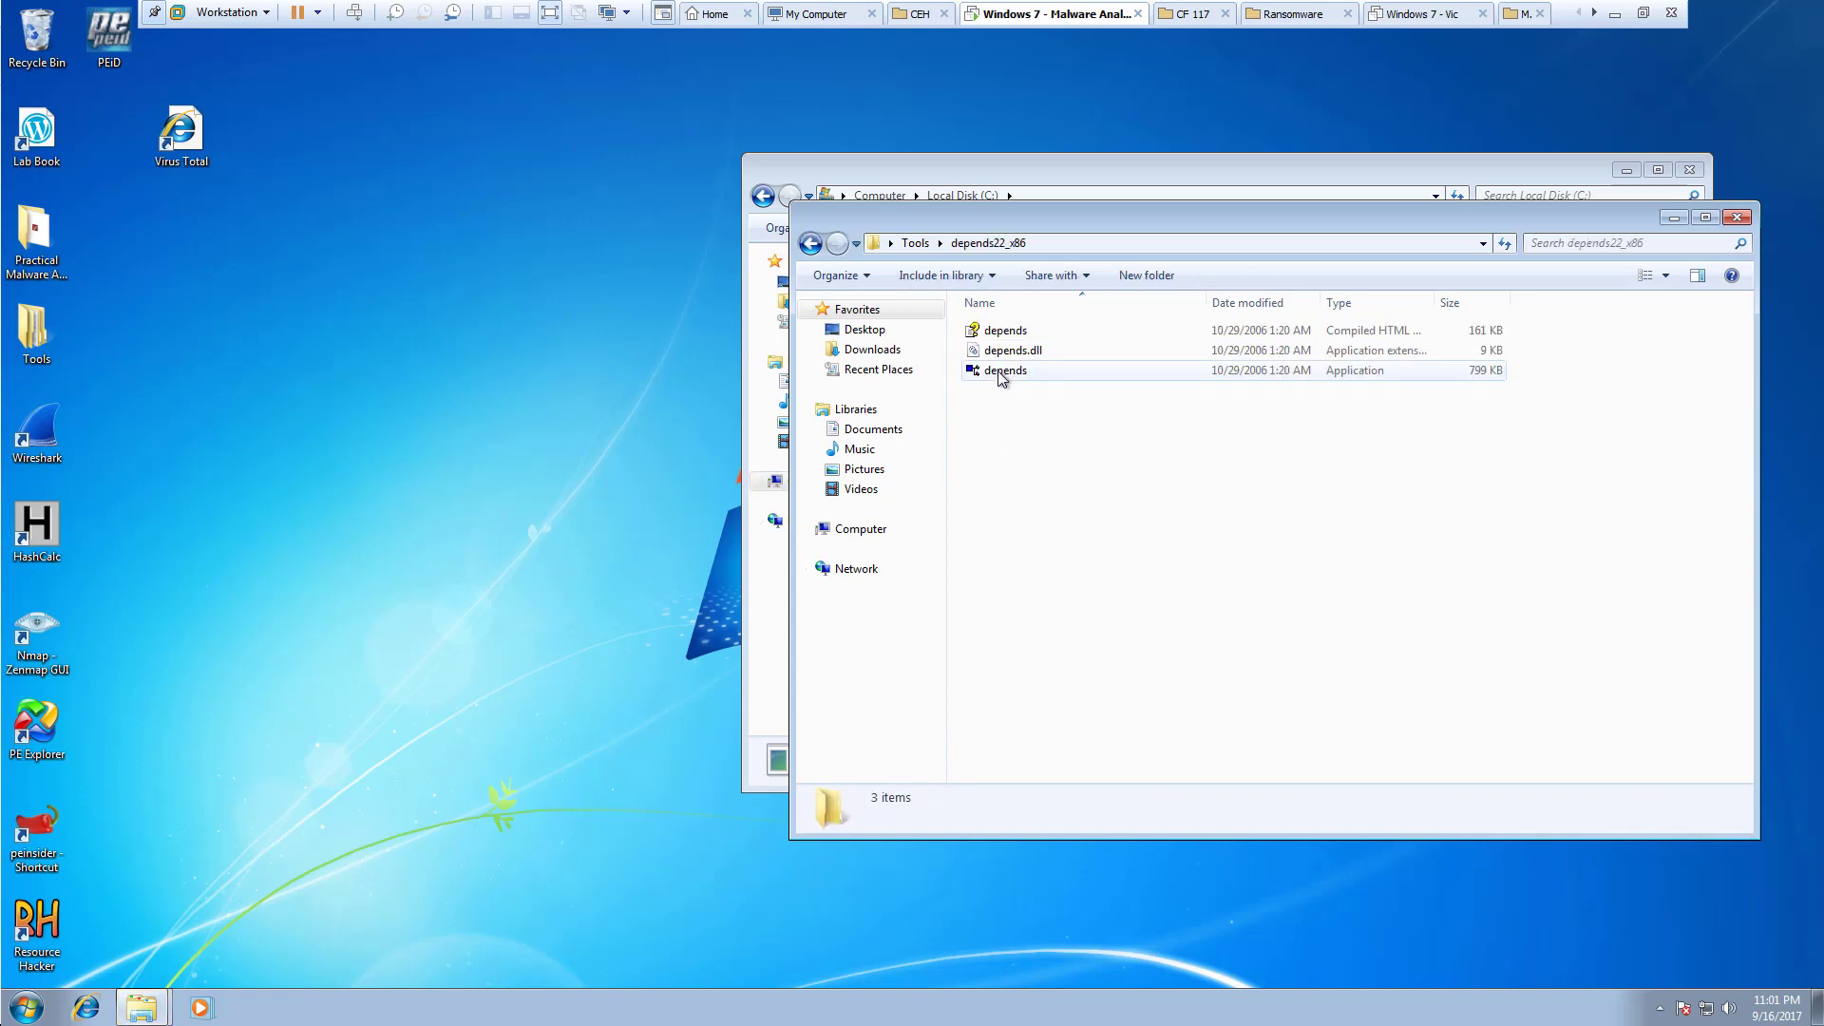
{"action": "right_click", "coordinate": [996, 371]}
{"action": "mouse_move", "coordinate": [1095, 590]}
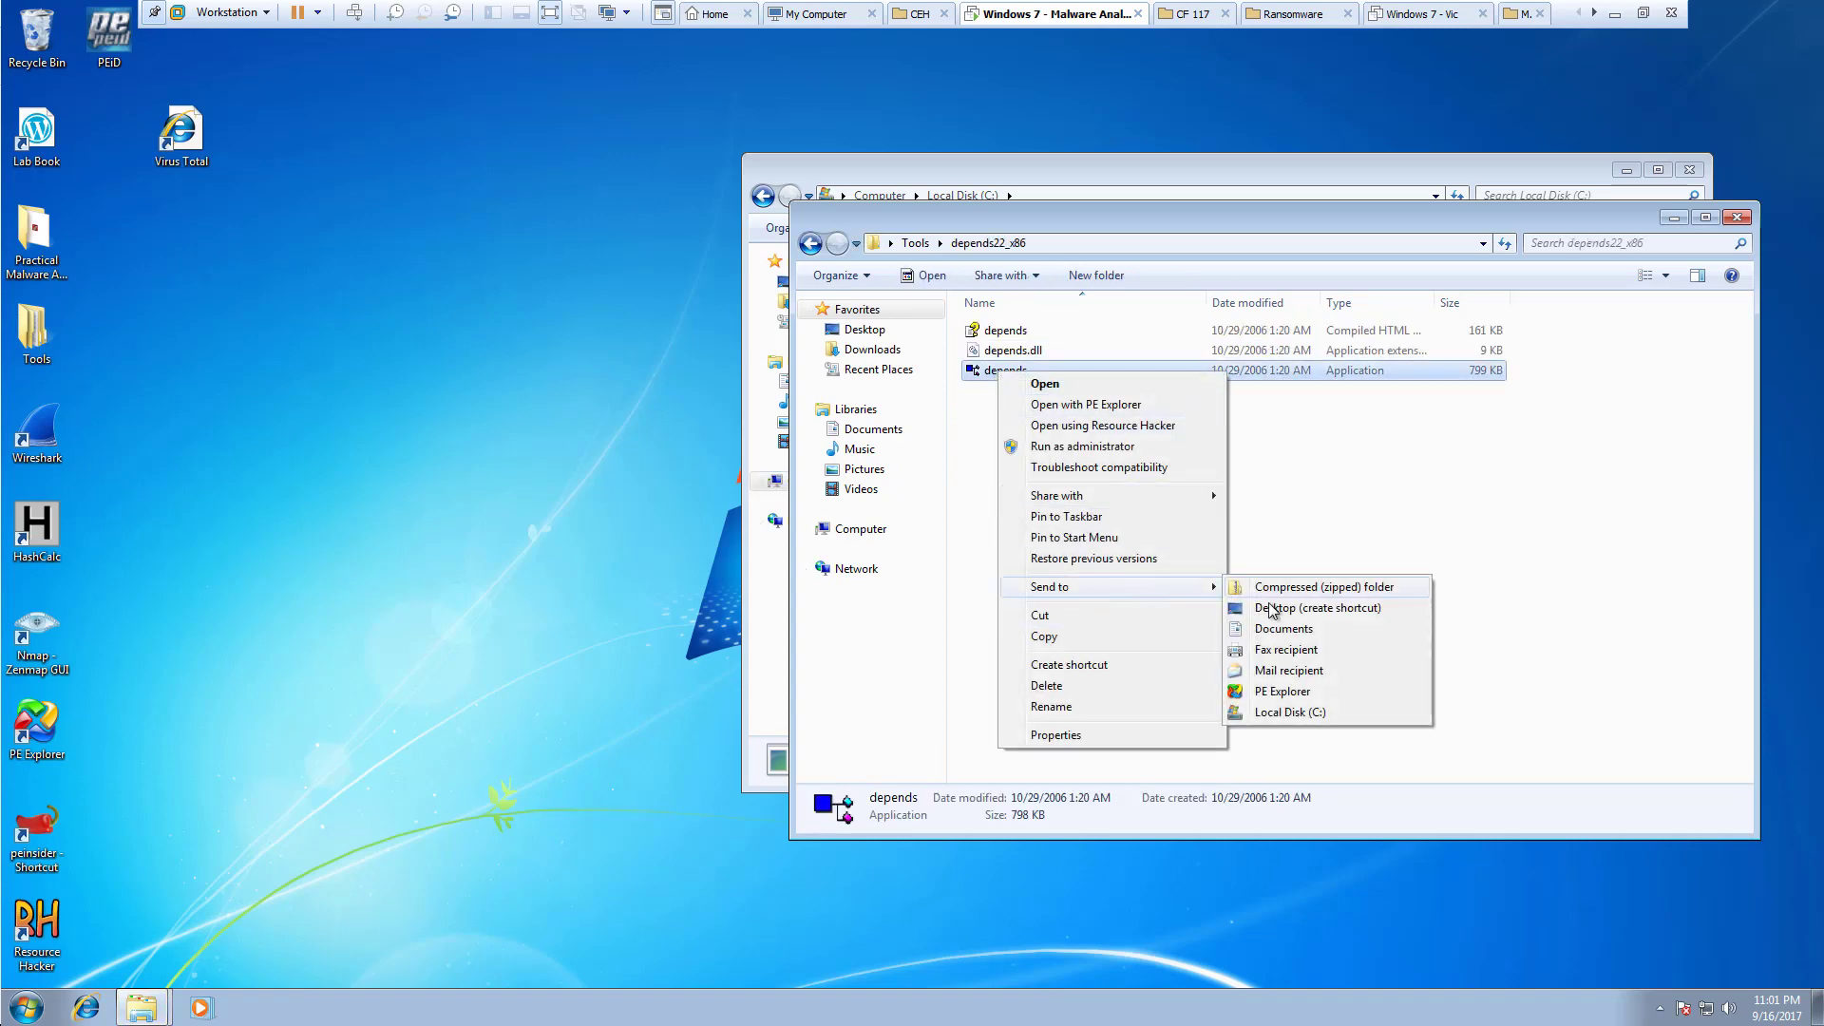
{"action": "left_click", "coordinate": [1298, 607]}
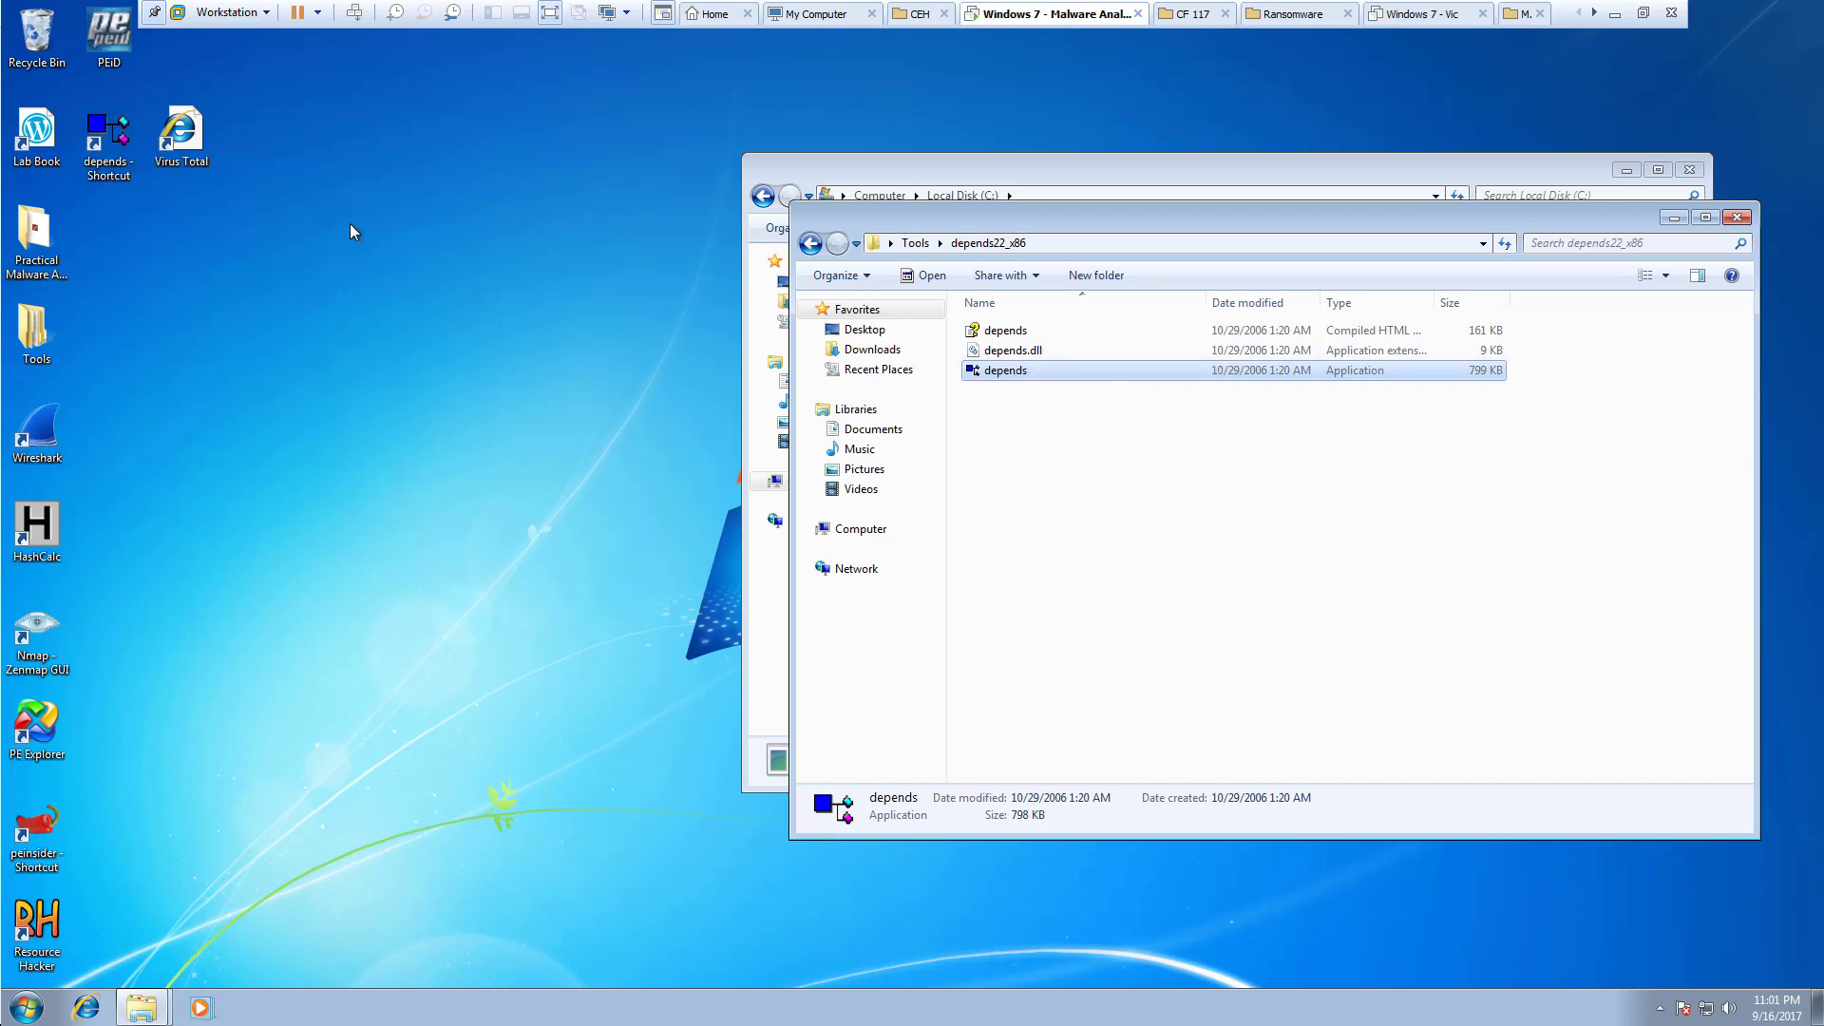
{"action": "left_click", "coordinate": [181, 133]}
Launch Dependency Walker and open C:\Lab01-02-unpacked.exe.
{"action": "double_click", "coordinate": [121, 142]}
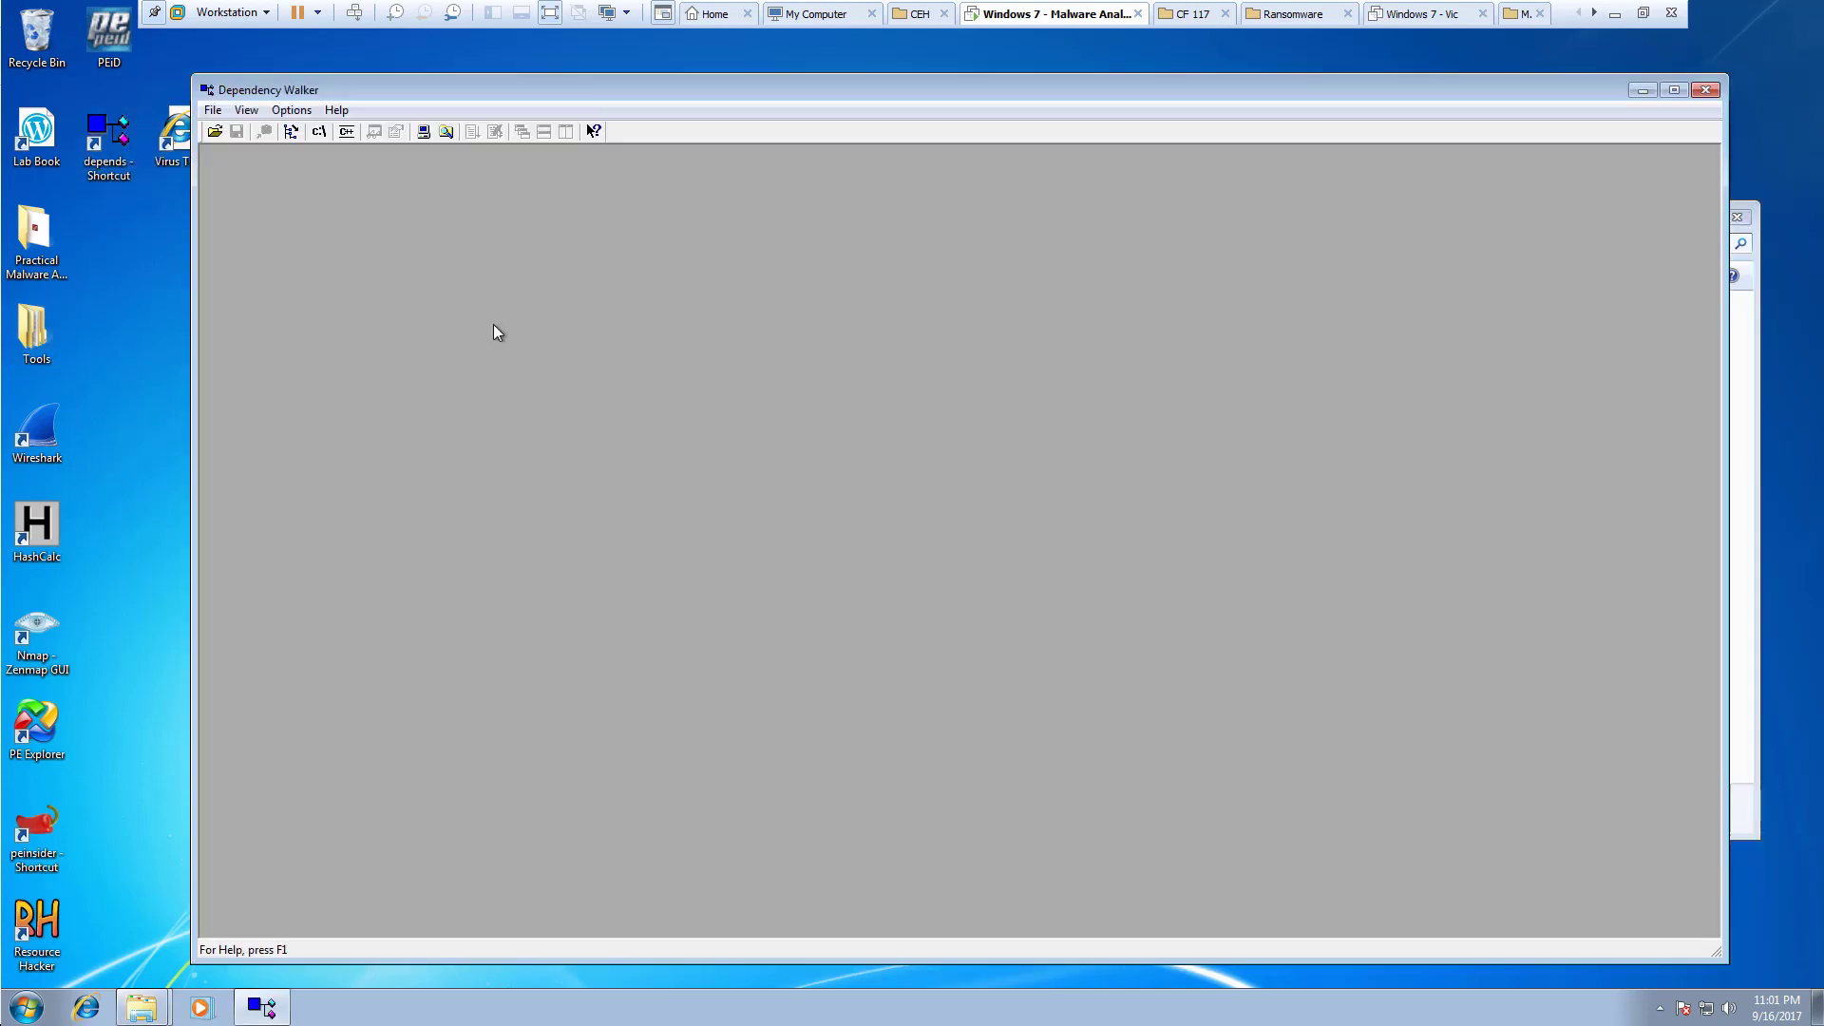
{"action": "left_click", "coordinate": [220, 113]}
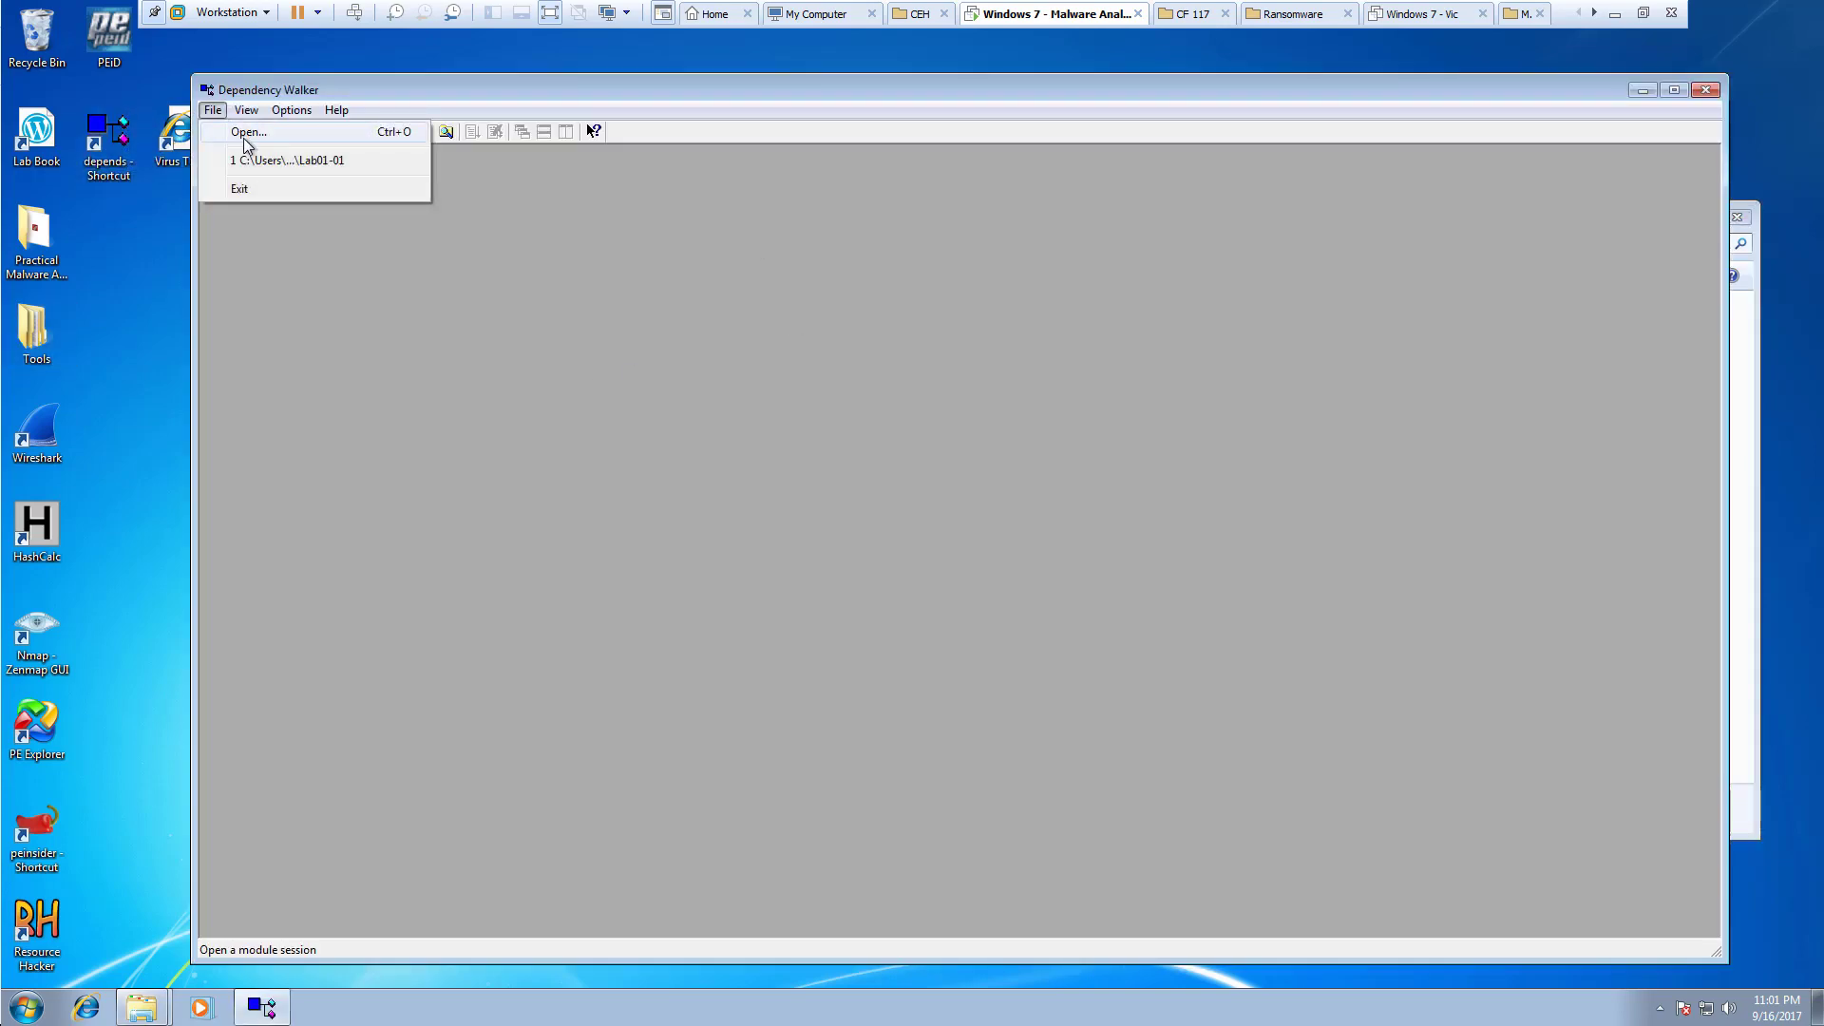
{"action": "left_click", "coordinate": [237, 135]}
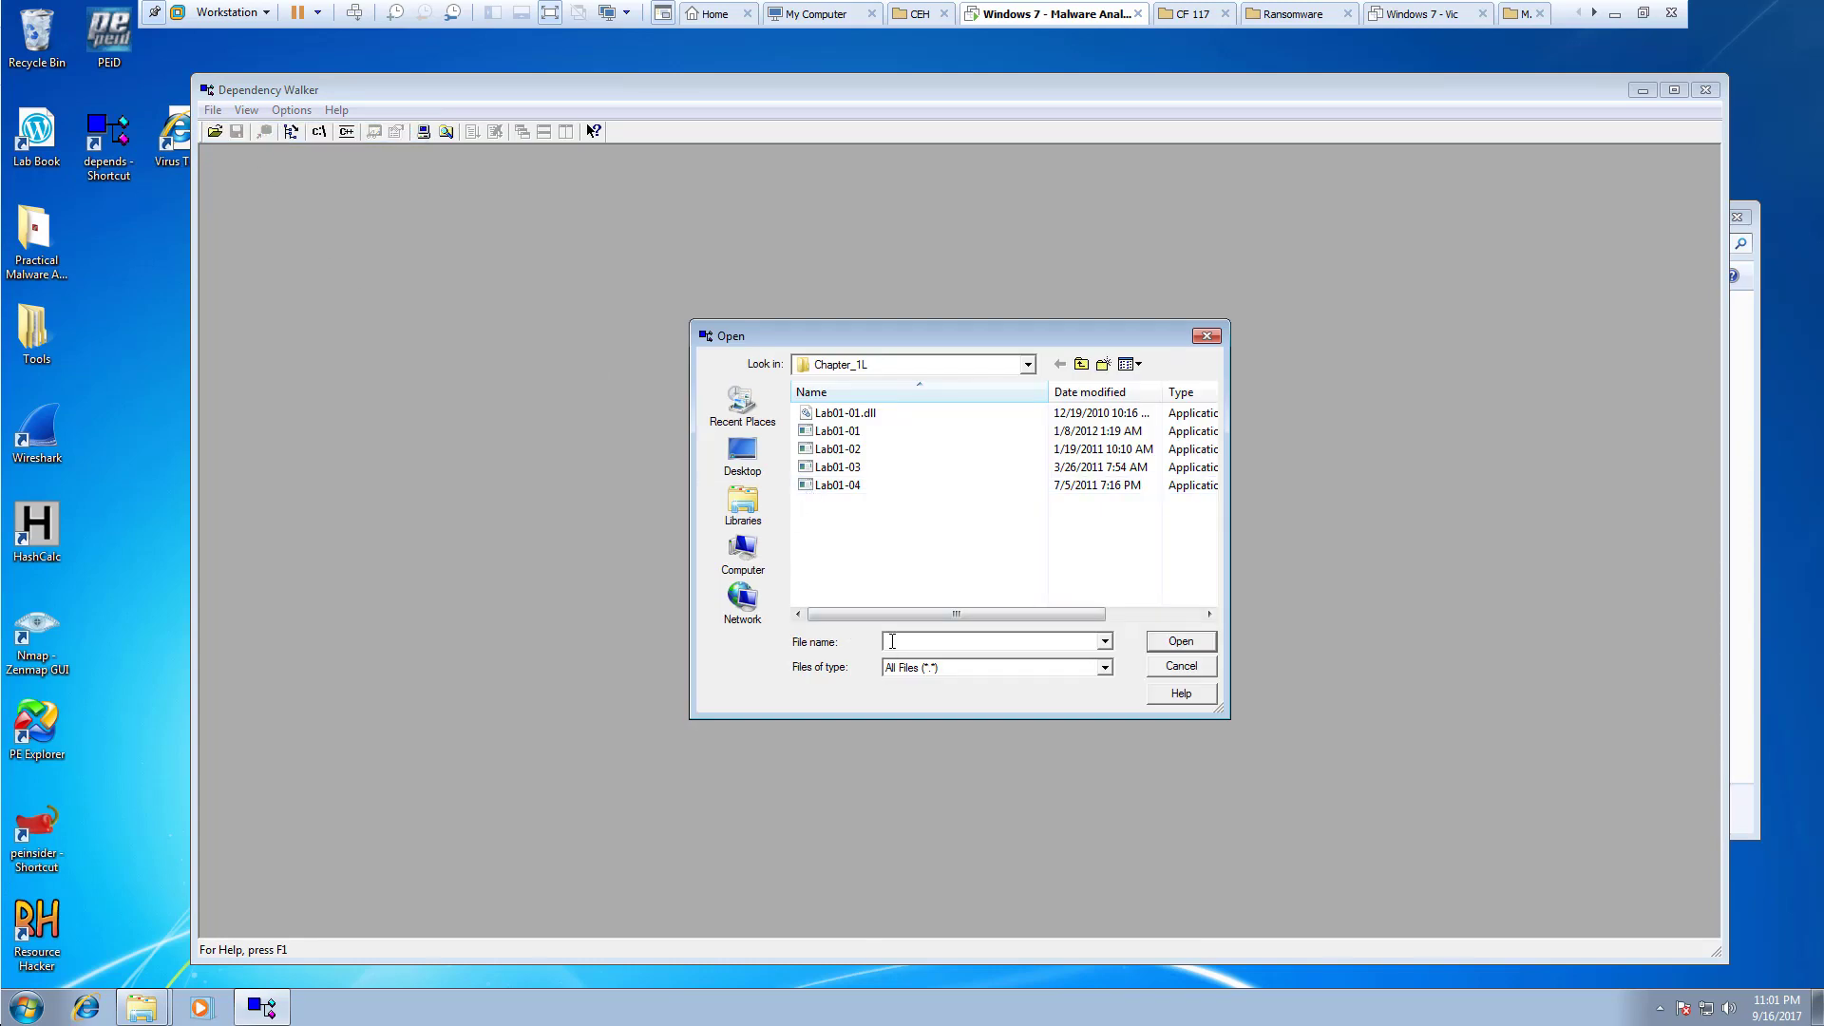
{"action": "type", "text": "C:\\"}
{"action": "key", "text": "Return"}
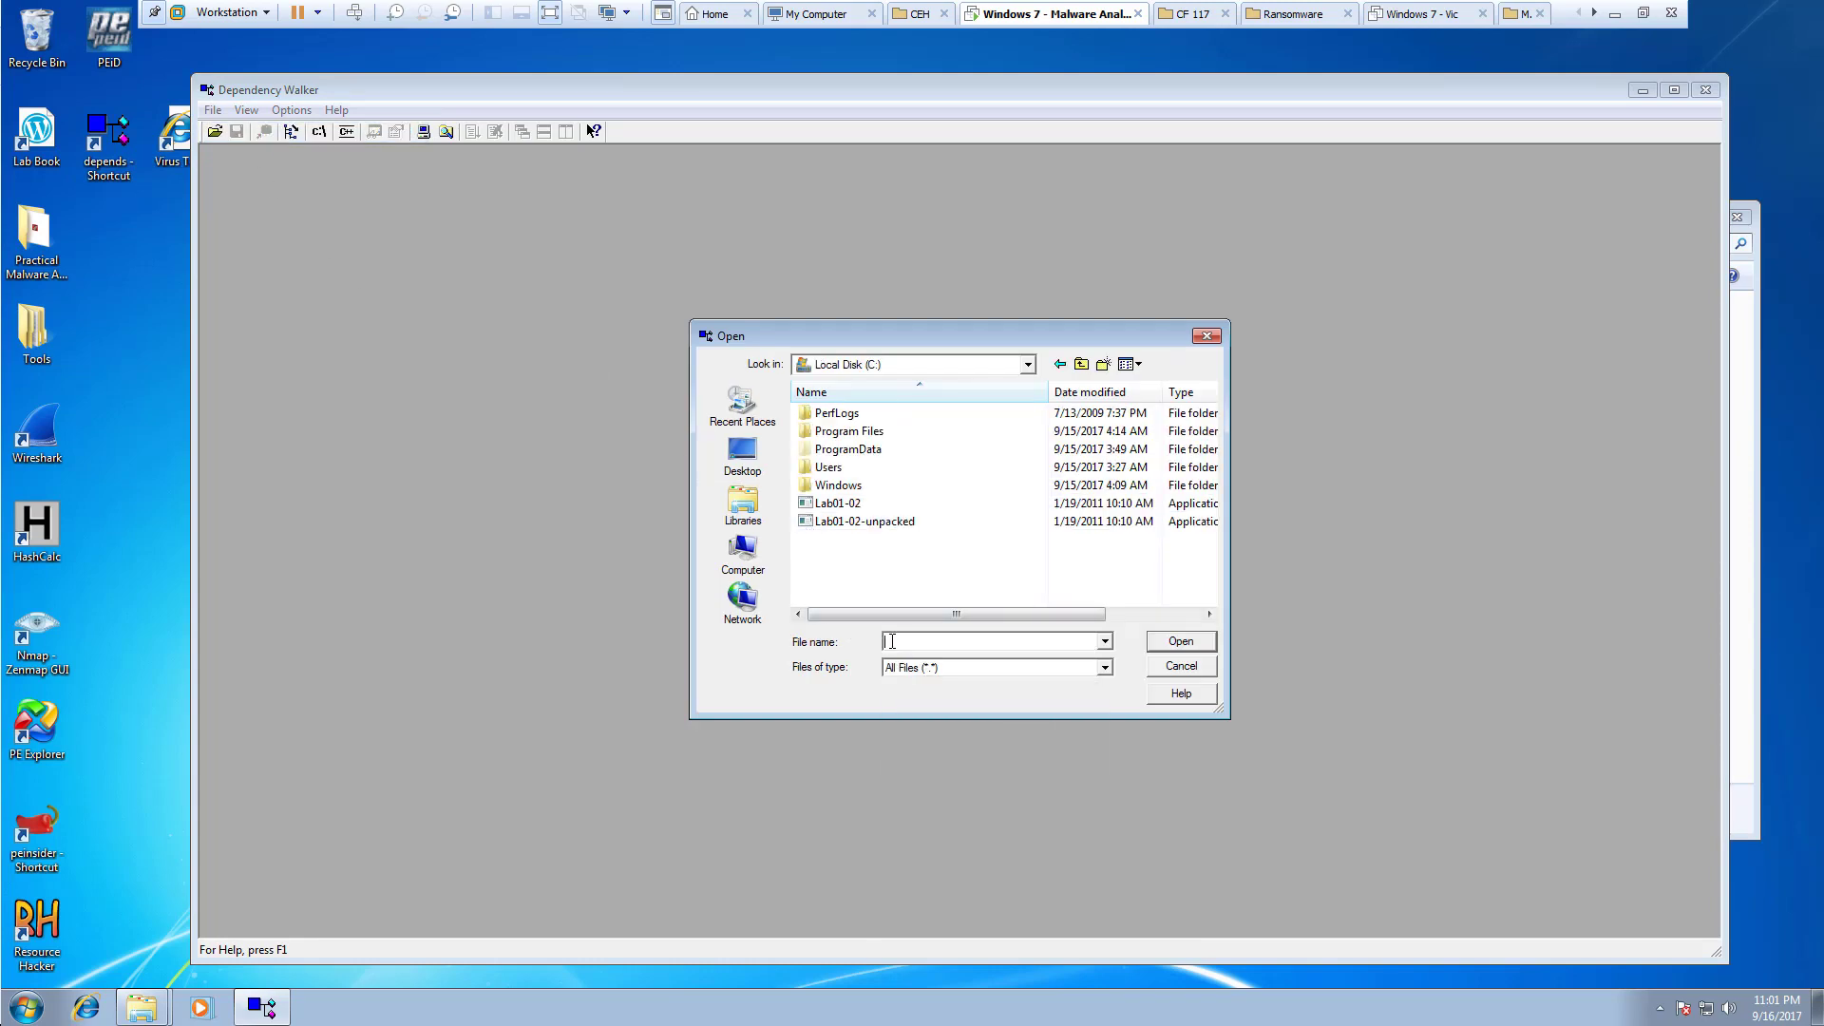
{"action": "double_click", "coordinate": [872, 521]}
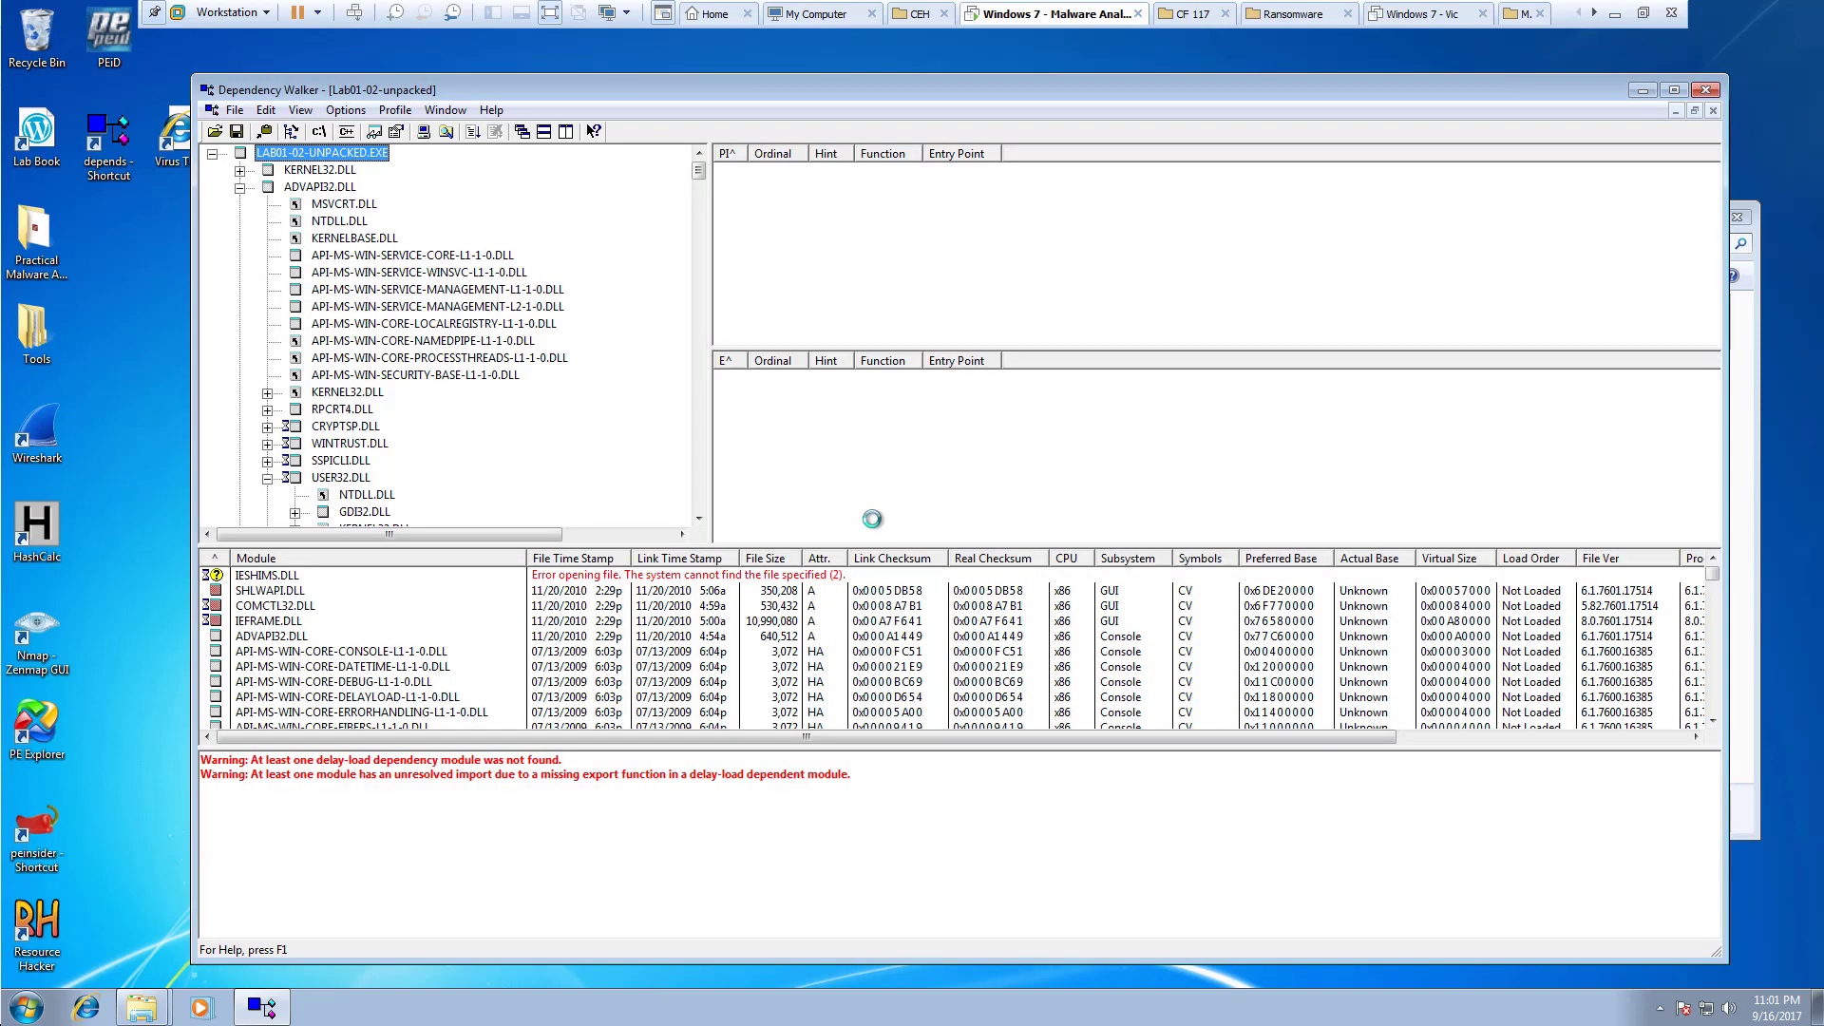
Collapse the ADVAPI32 and WININET branches and inspect the KERNEL32.DLL imports.
{"action": "left_click", "coordinate": [239, 188]}
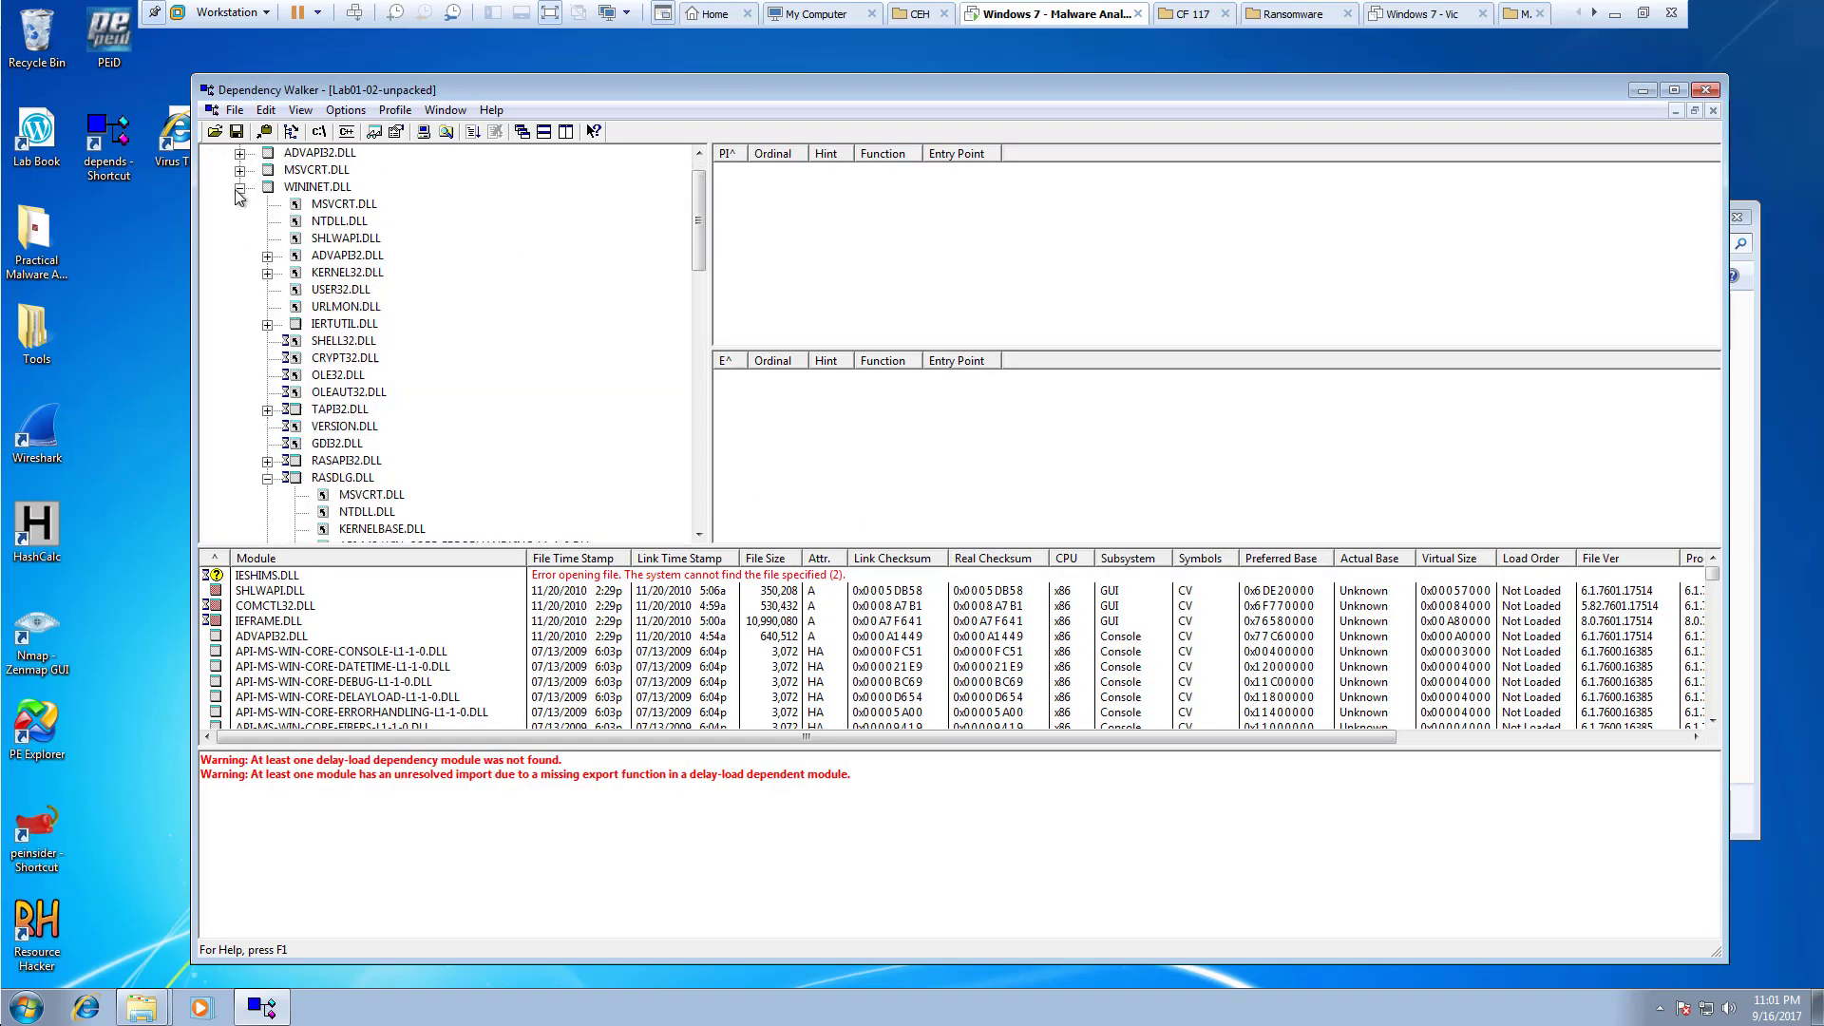
{"action": "left_click", "coordinate": [239, 188]}
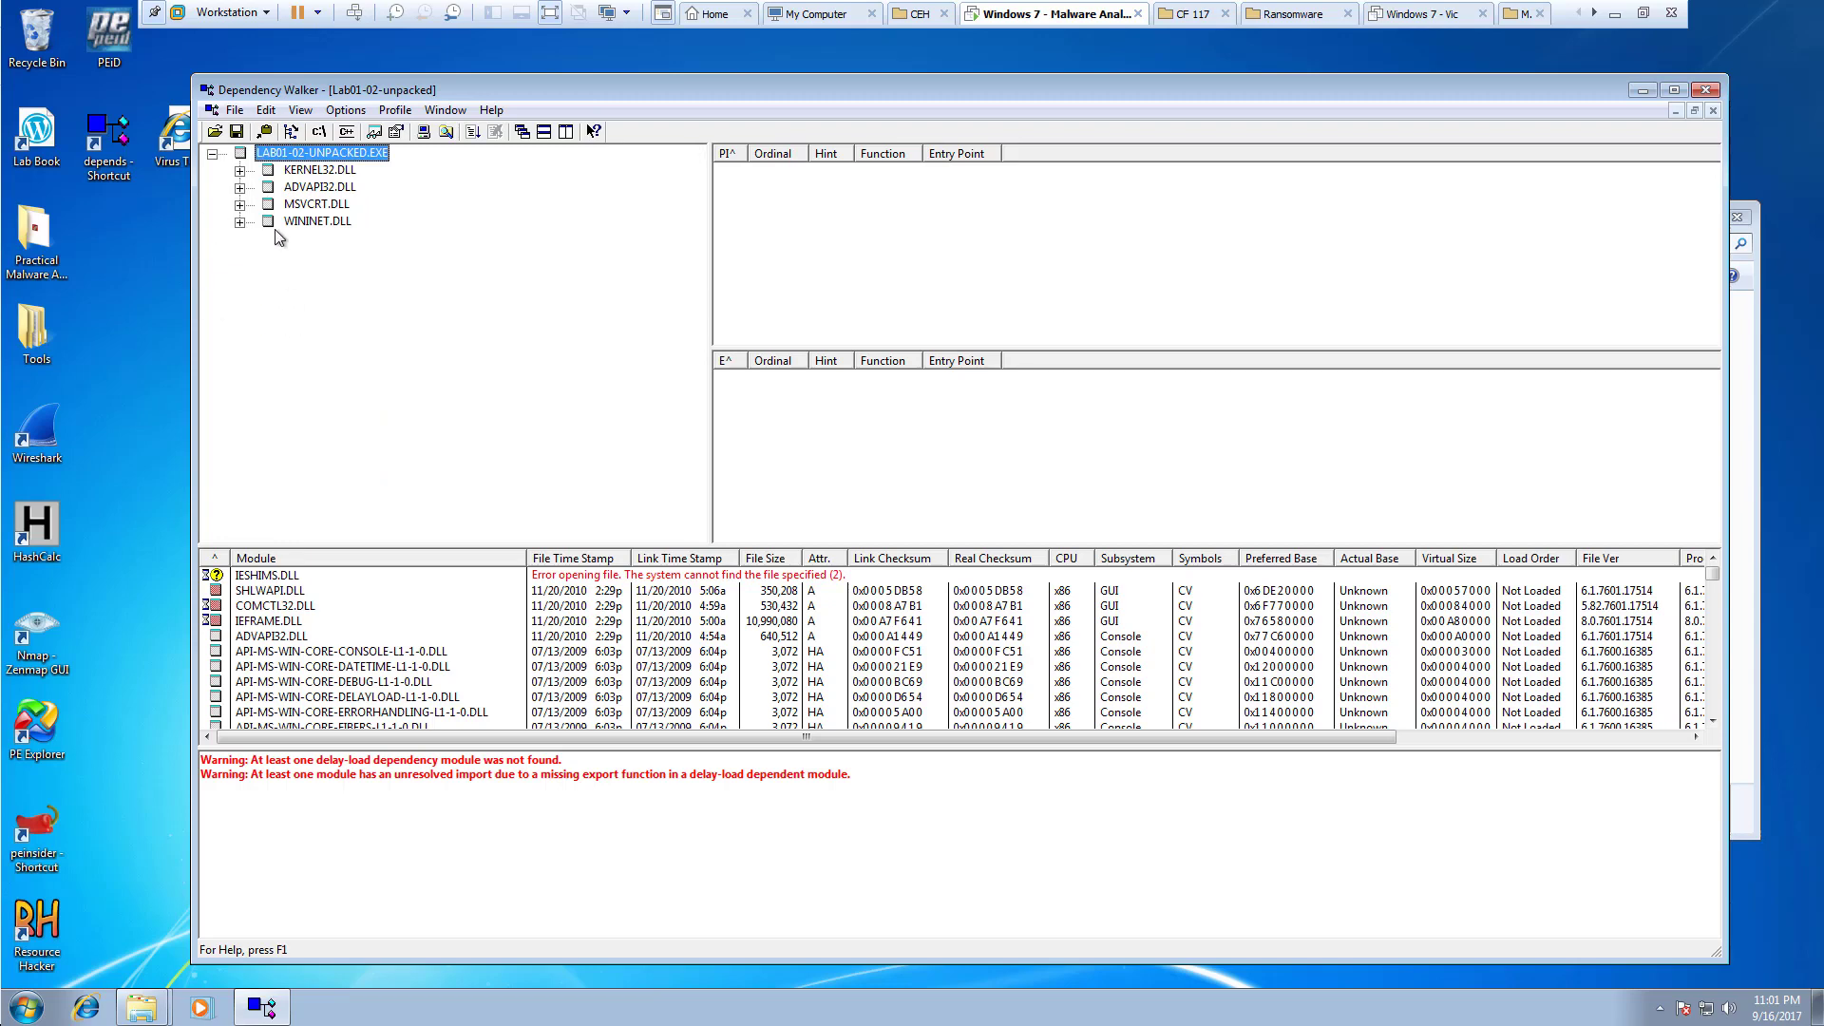
{"action": "left_click", "coordinate": [323, 173]}
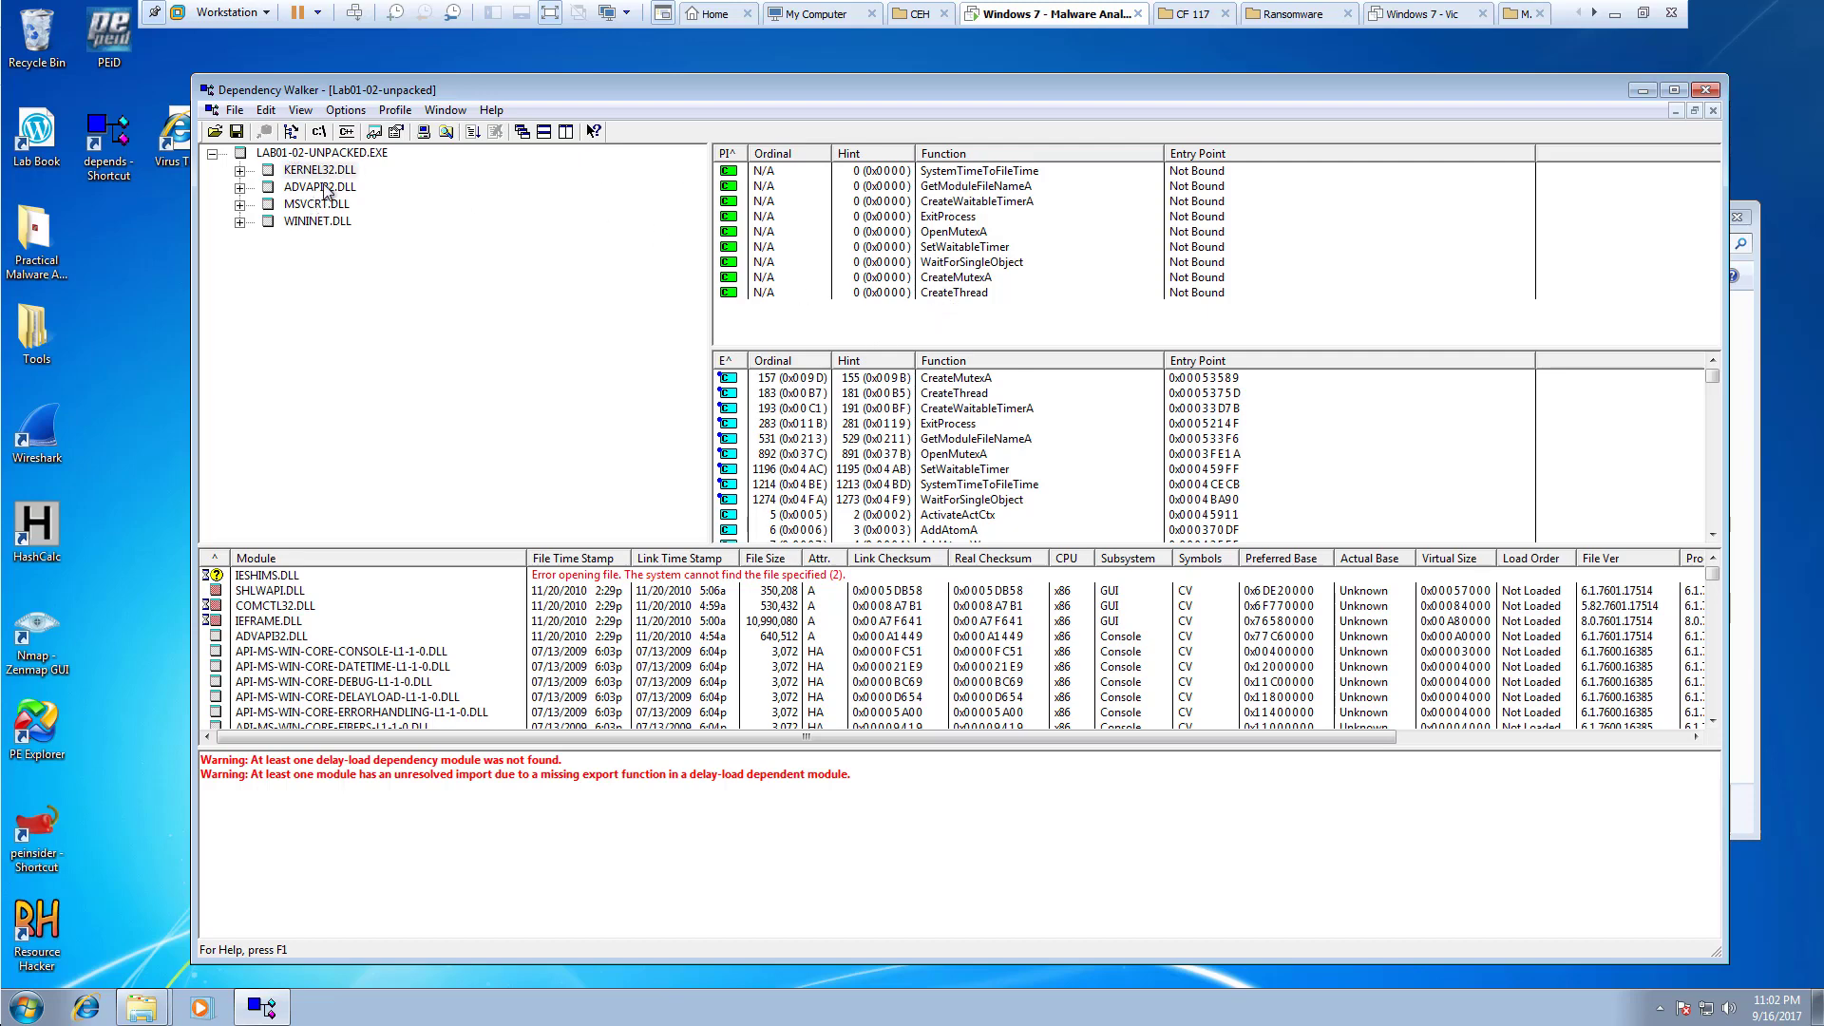
{"action": "left_click", "coordinate": [352, 152]}
{"action": "left_click", "coordinate": [321, 171]}
Inspect the ADVAPI32.DLL imports, then WININET.DLL's InternetOpenUrlA and InternetOpenA.
{"action": "left_click", "coordinate": [319, 188]}
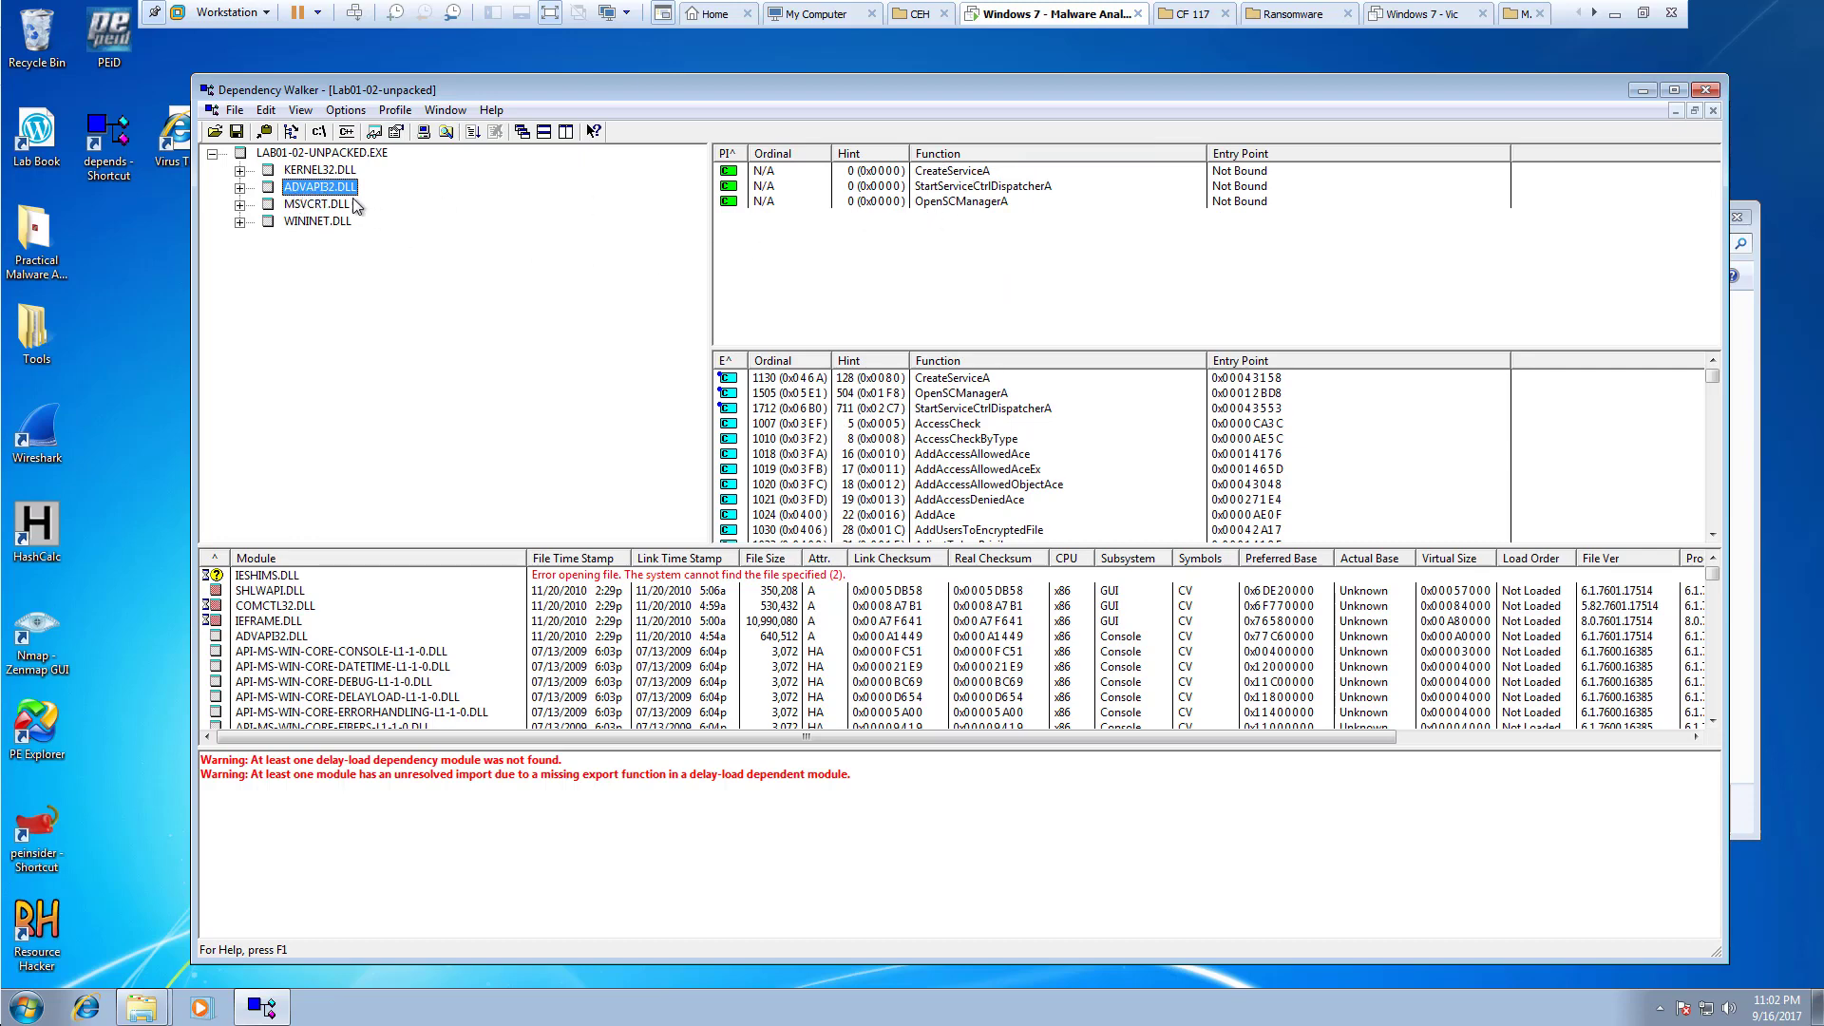
{"action": "left_click", "coordinate": [306, 223]}
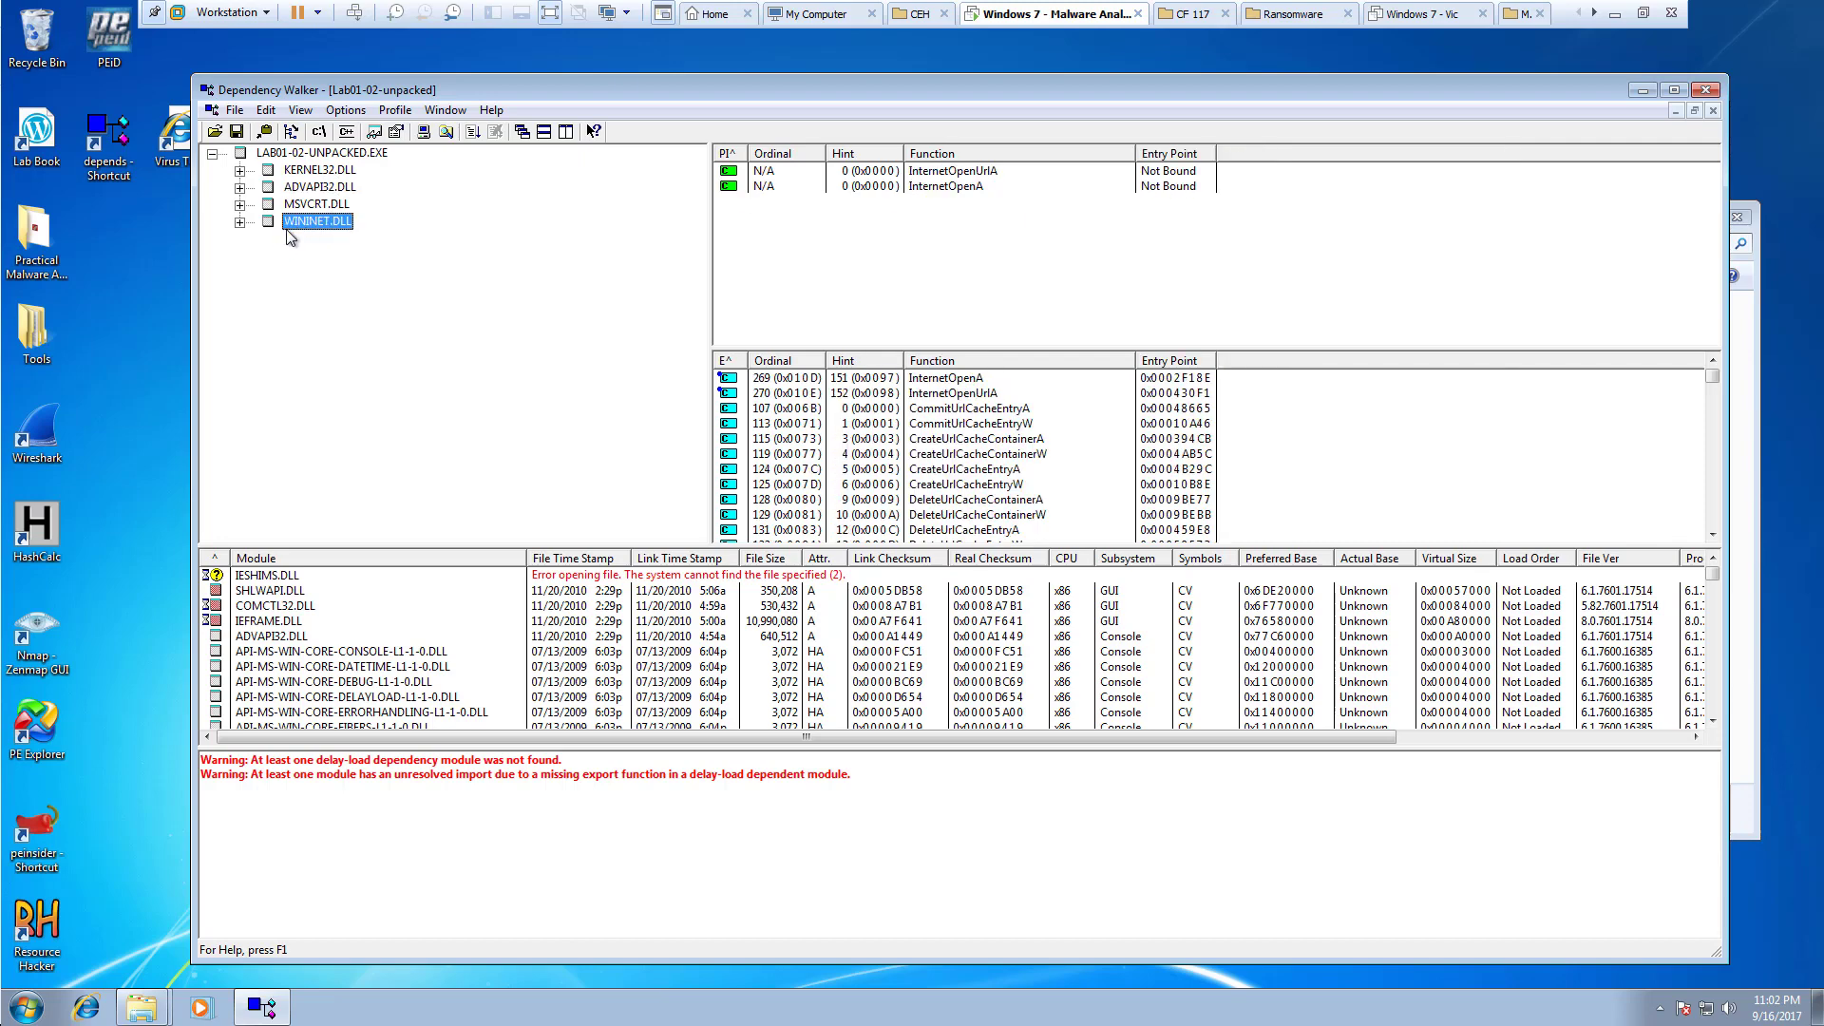
{"action": "left_click", "coordinate": [932, 176]}
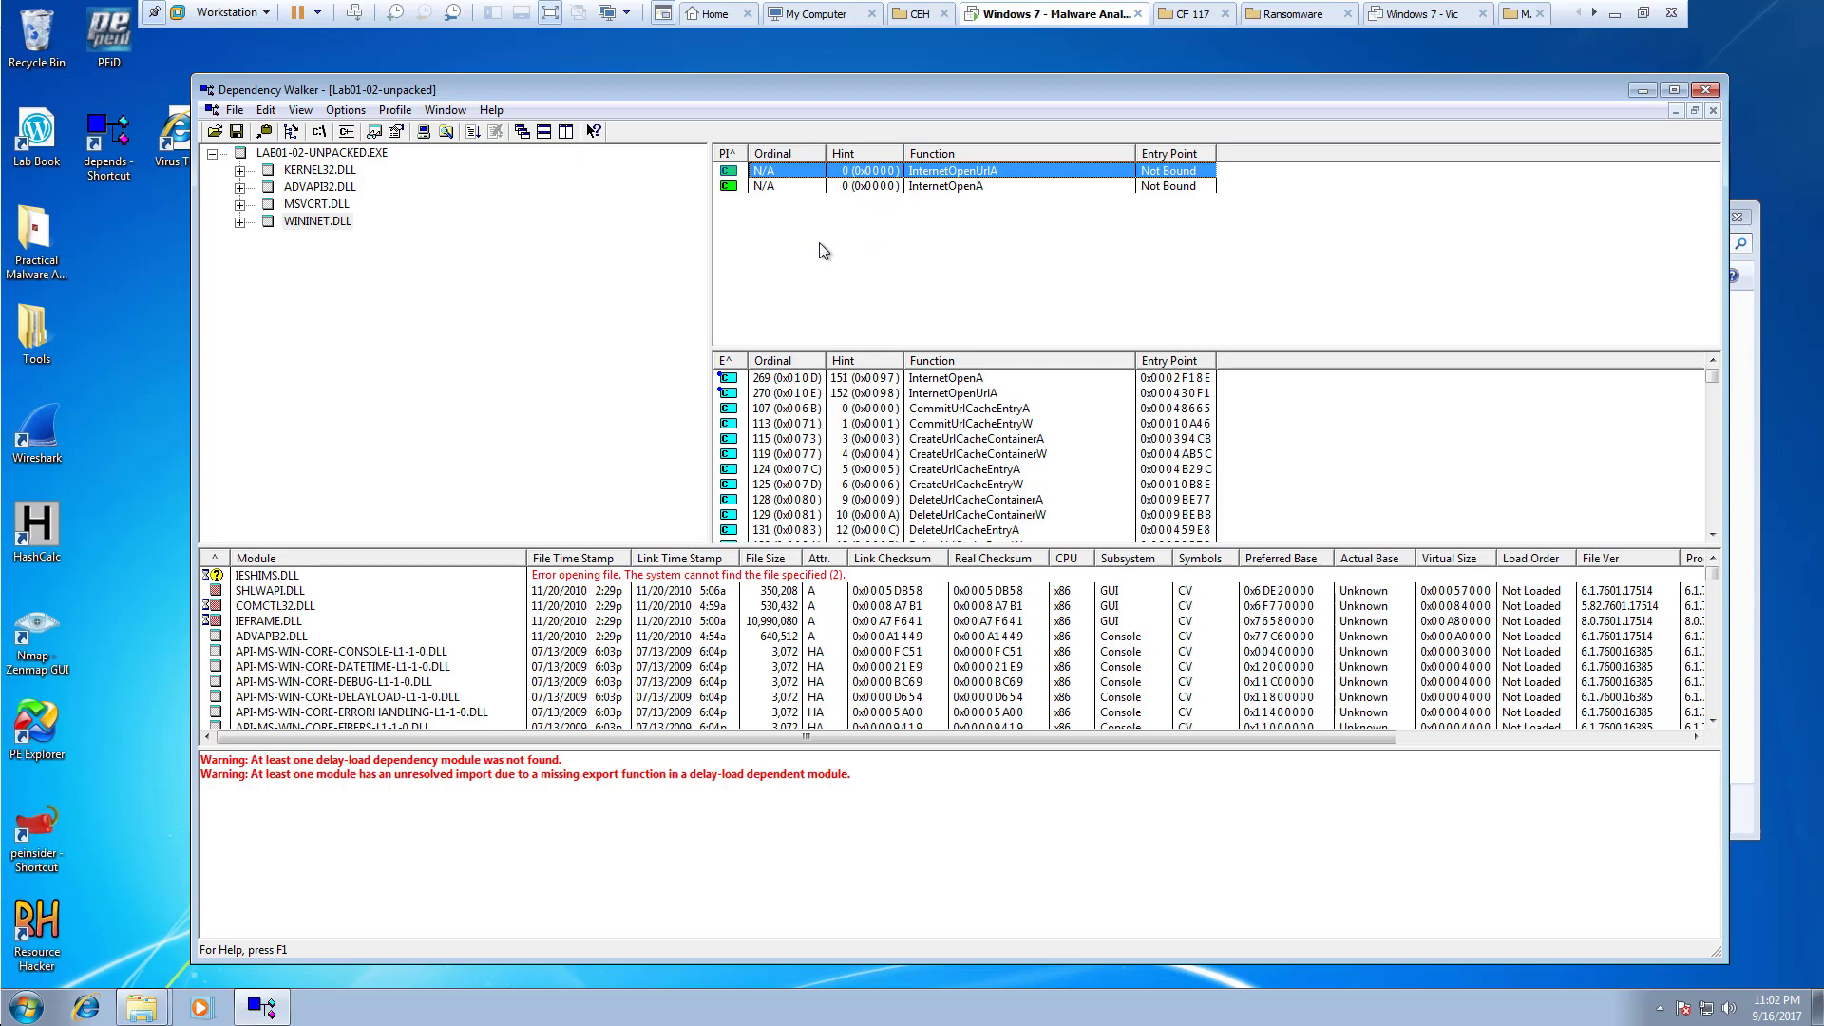
{"action": "left_click", "coordinate": [936, 185]}
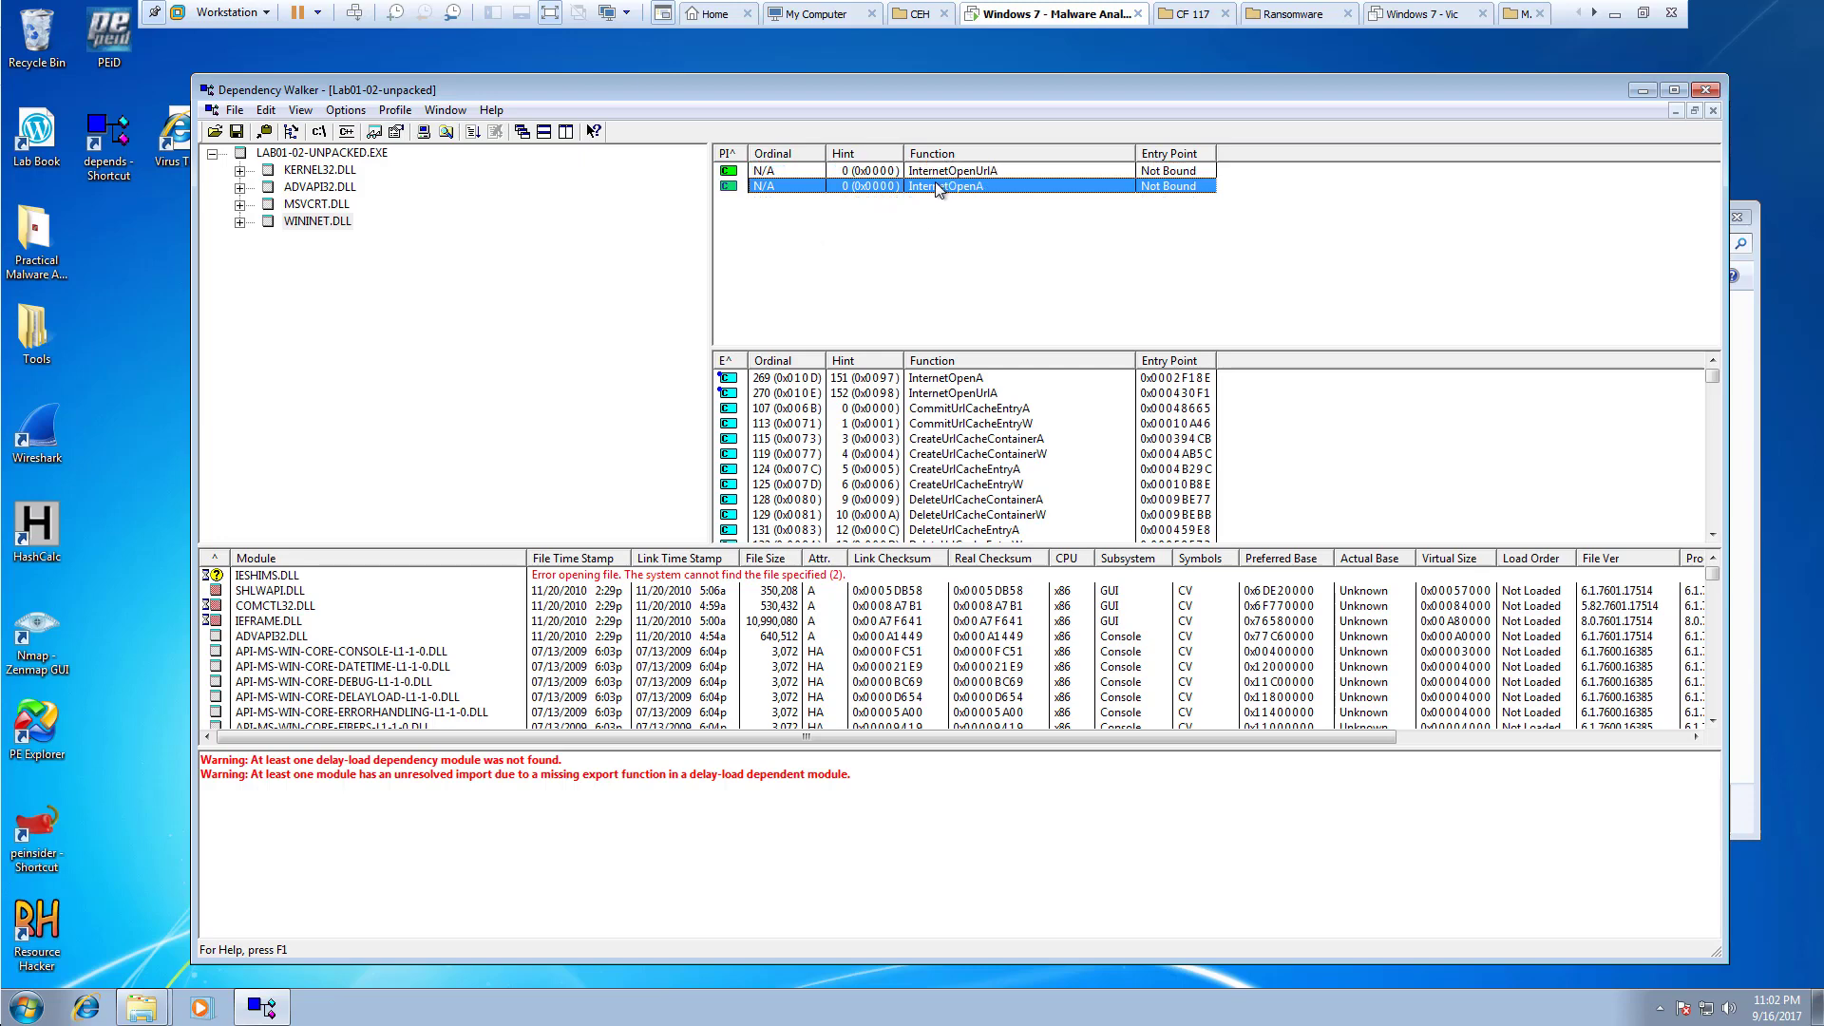